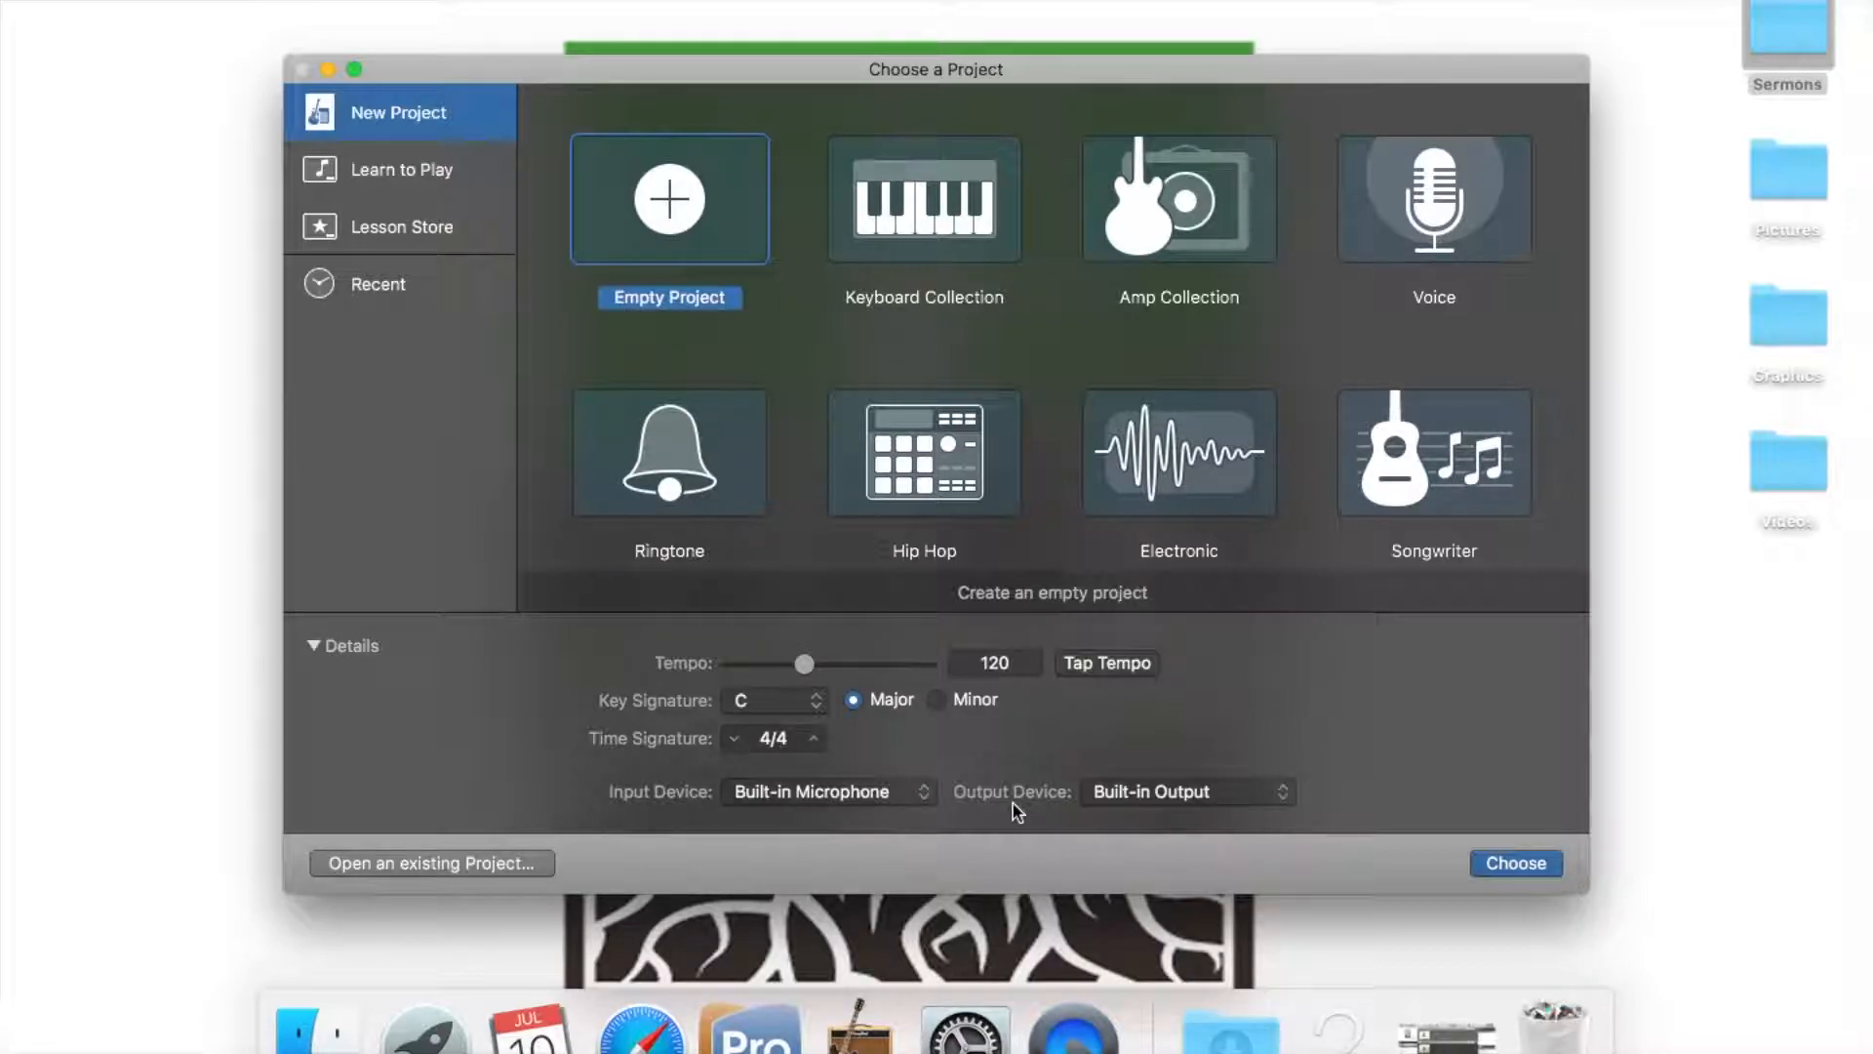
Create an empty project with Built-in Microphone as the input device and the default tempo, key and time signature.
click(907, 795)
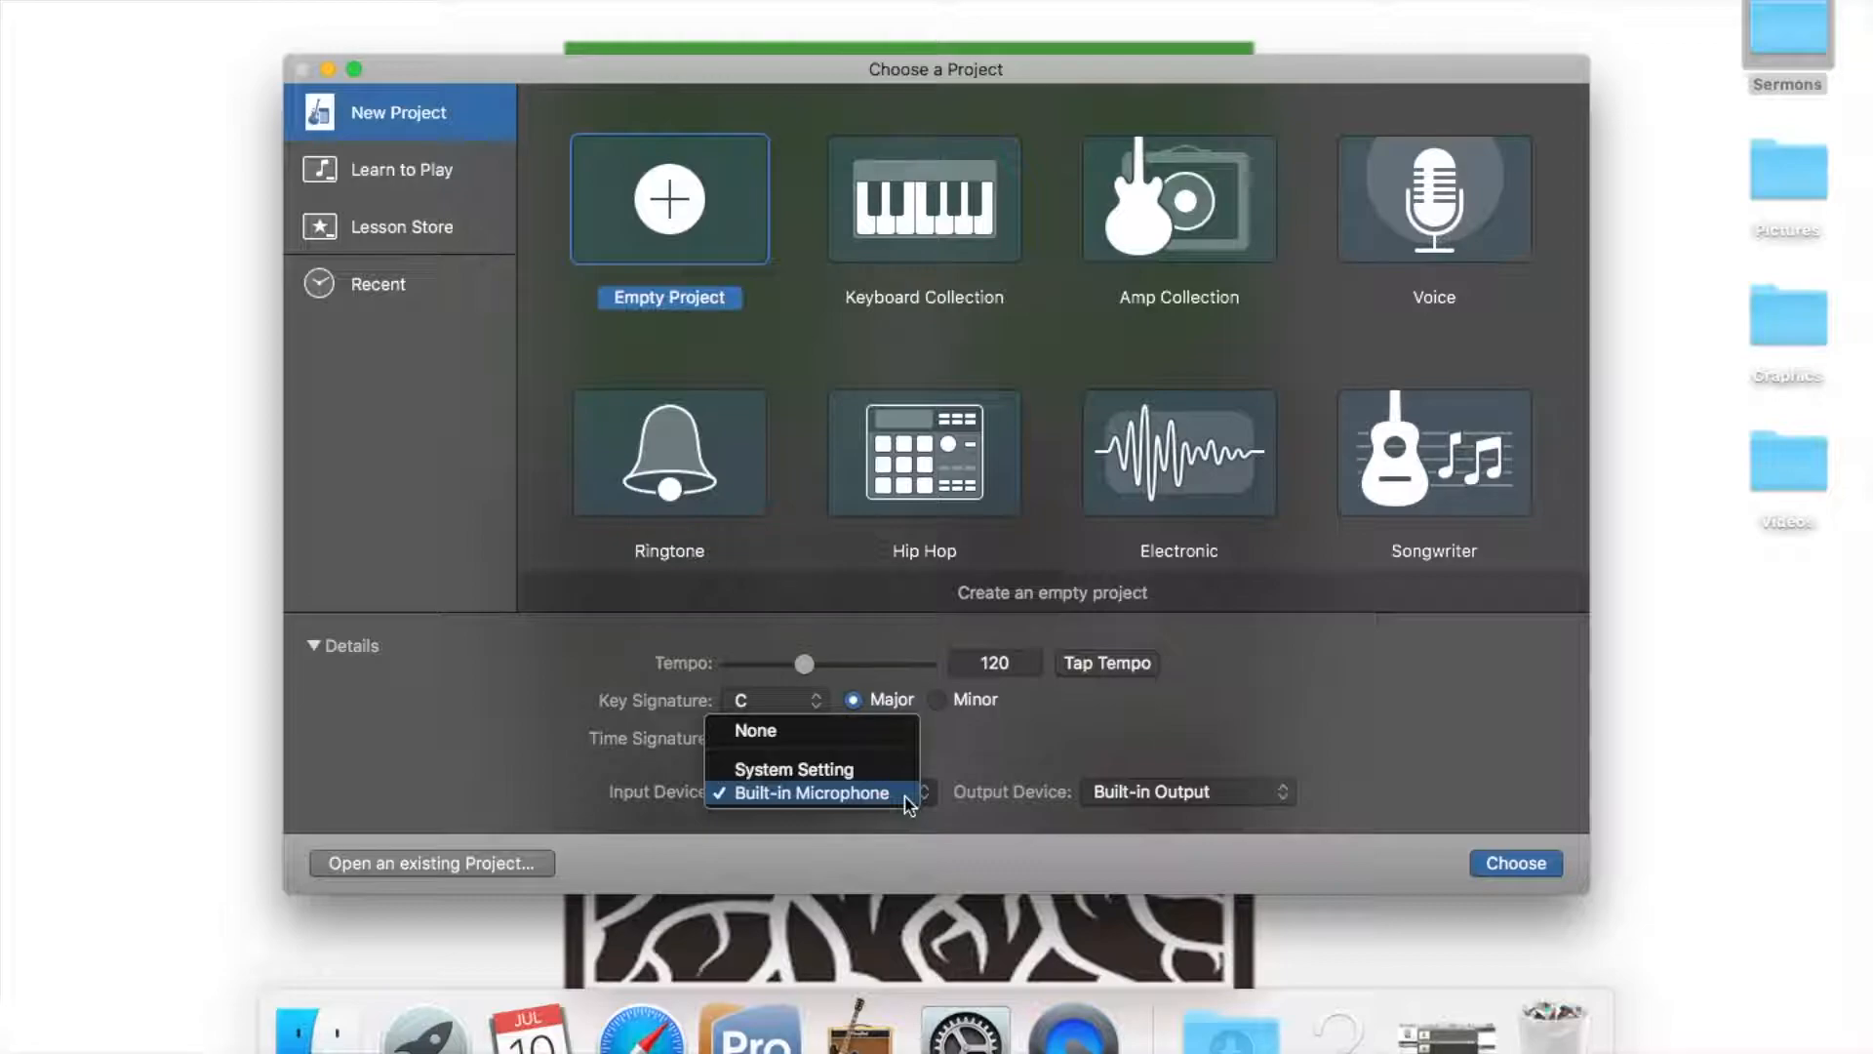
click(906, 795)
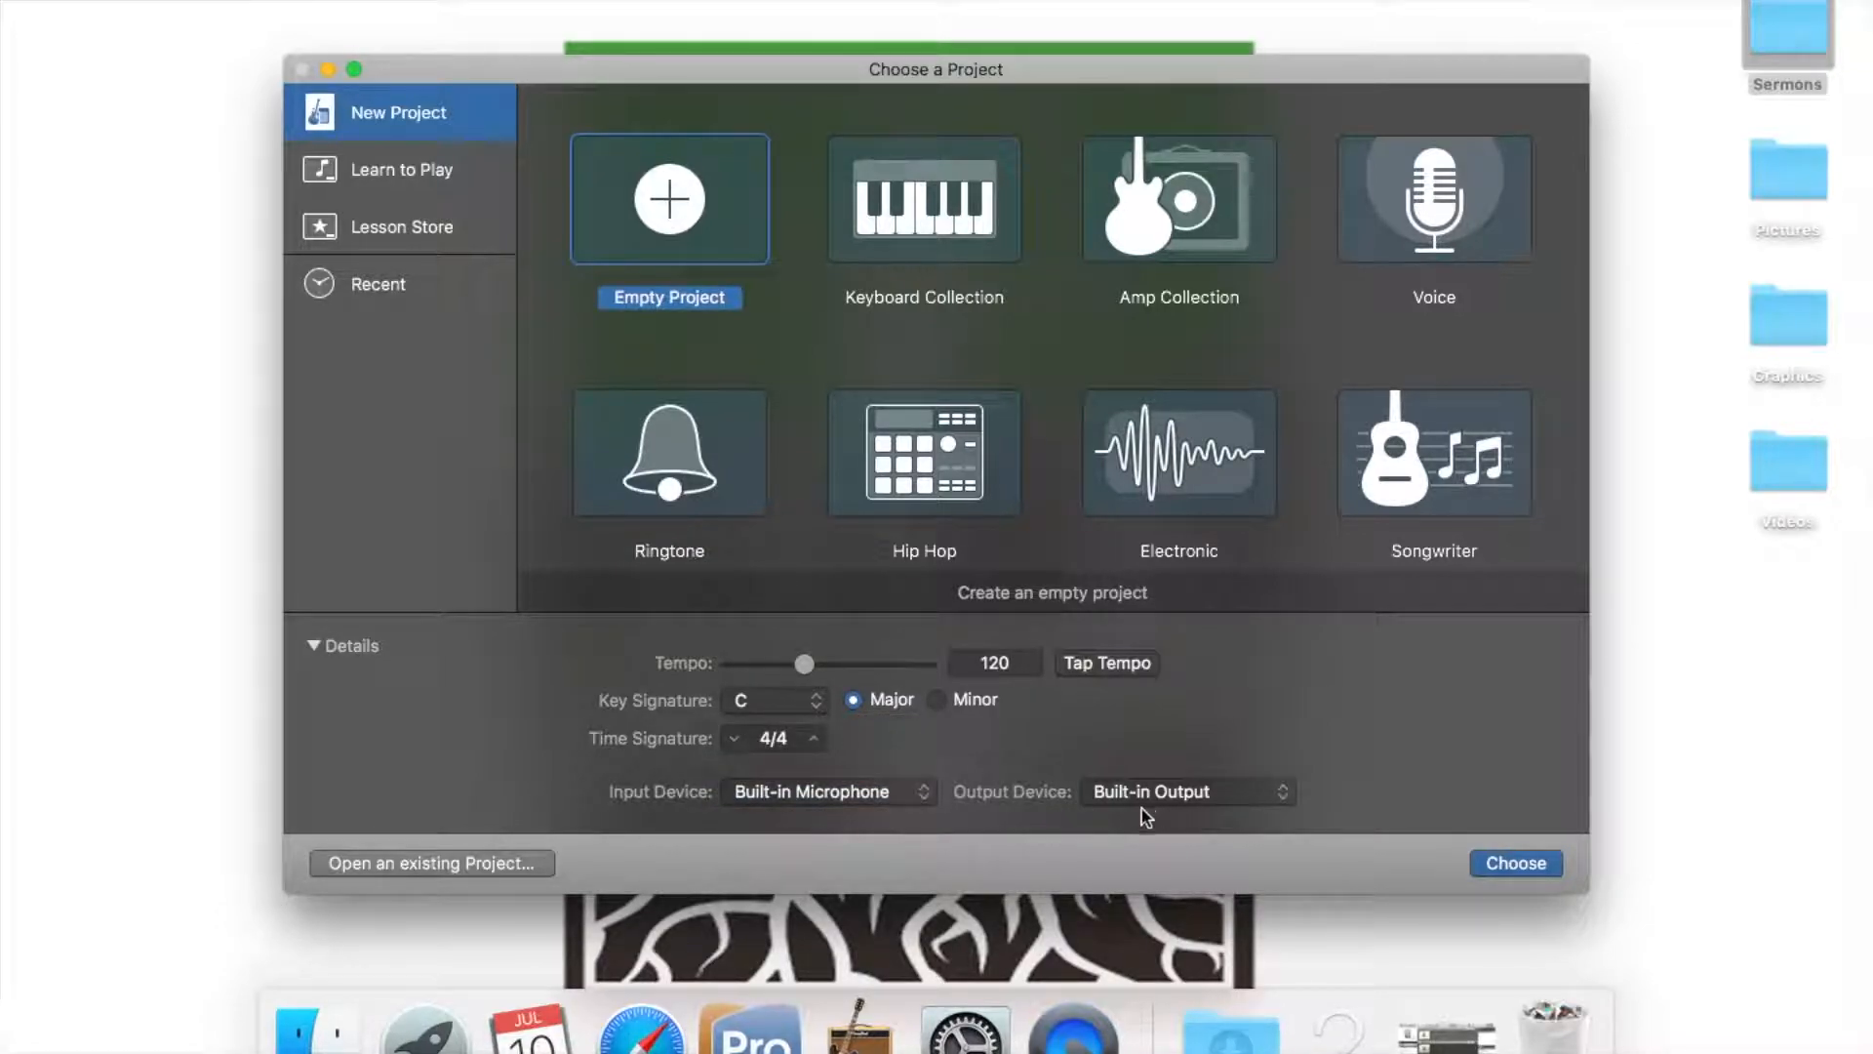
click(1509, 860)
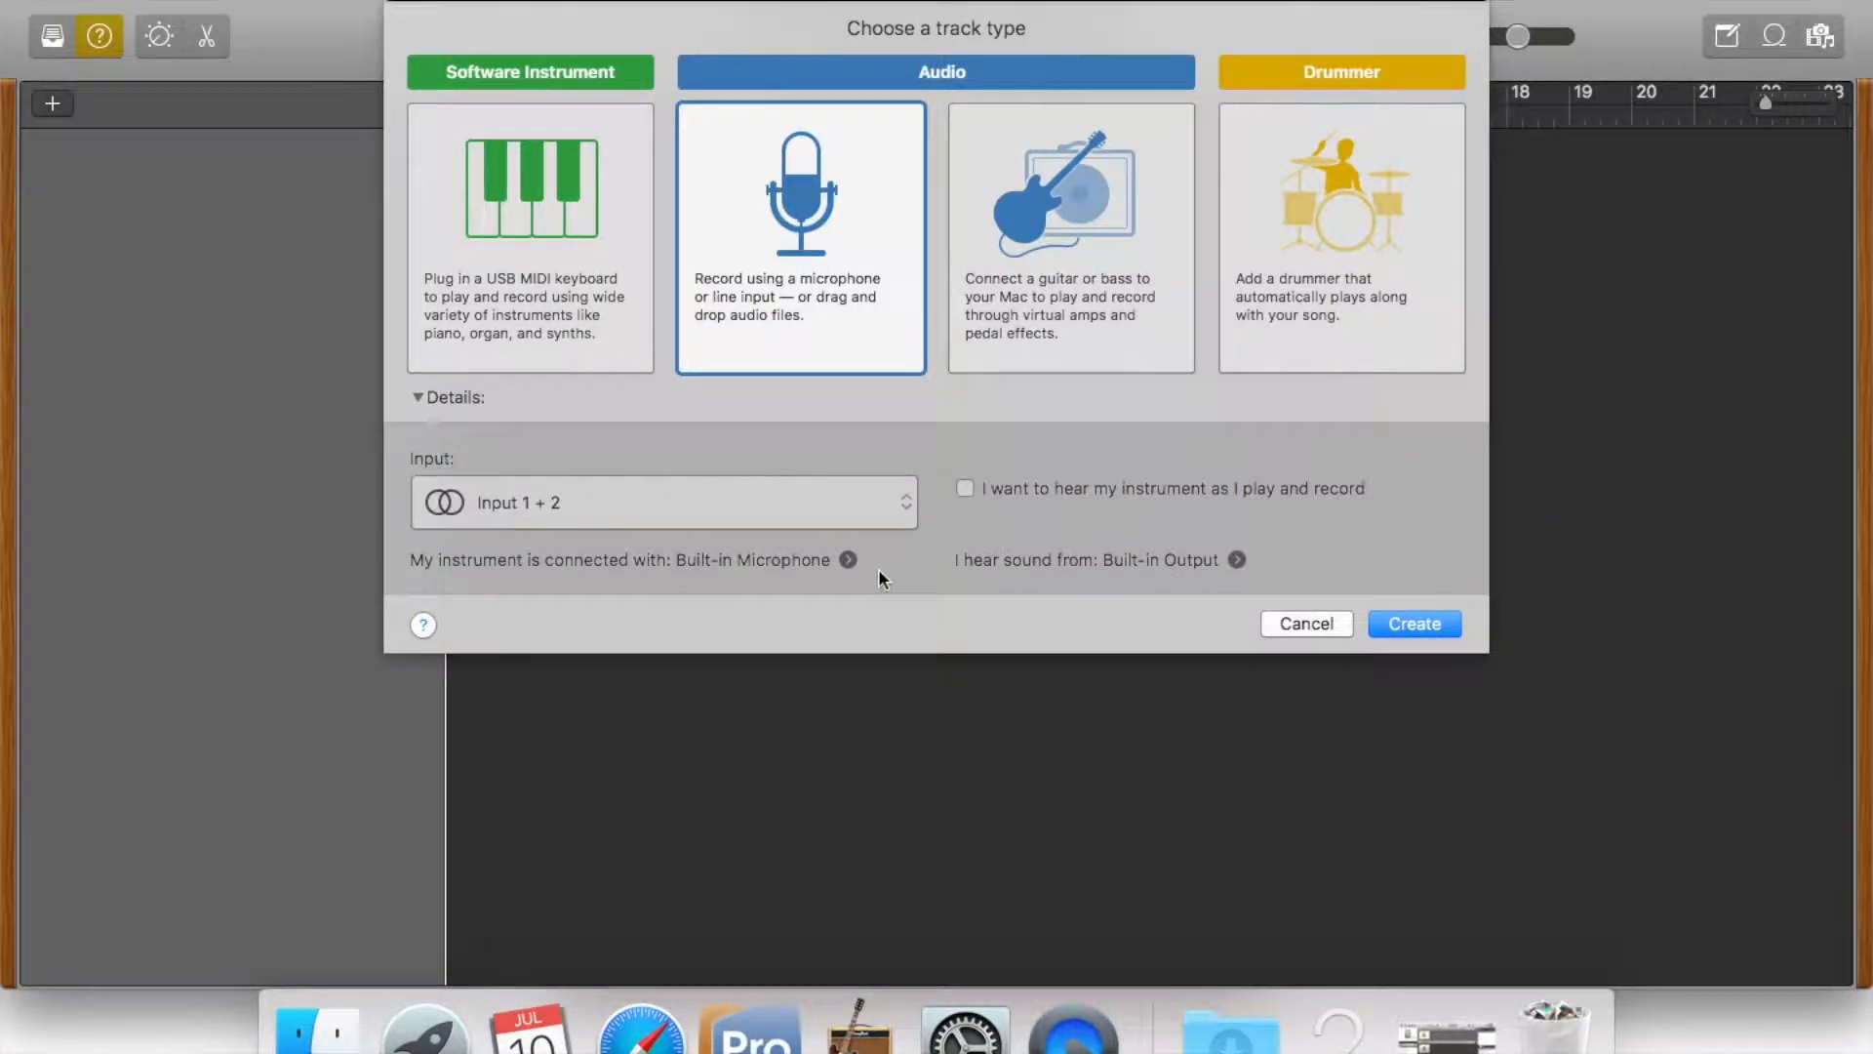
Create a microphone audio track that uses Input 1 + 2, with instrument monitoring off.
click(833, 506)
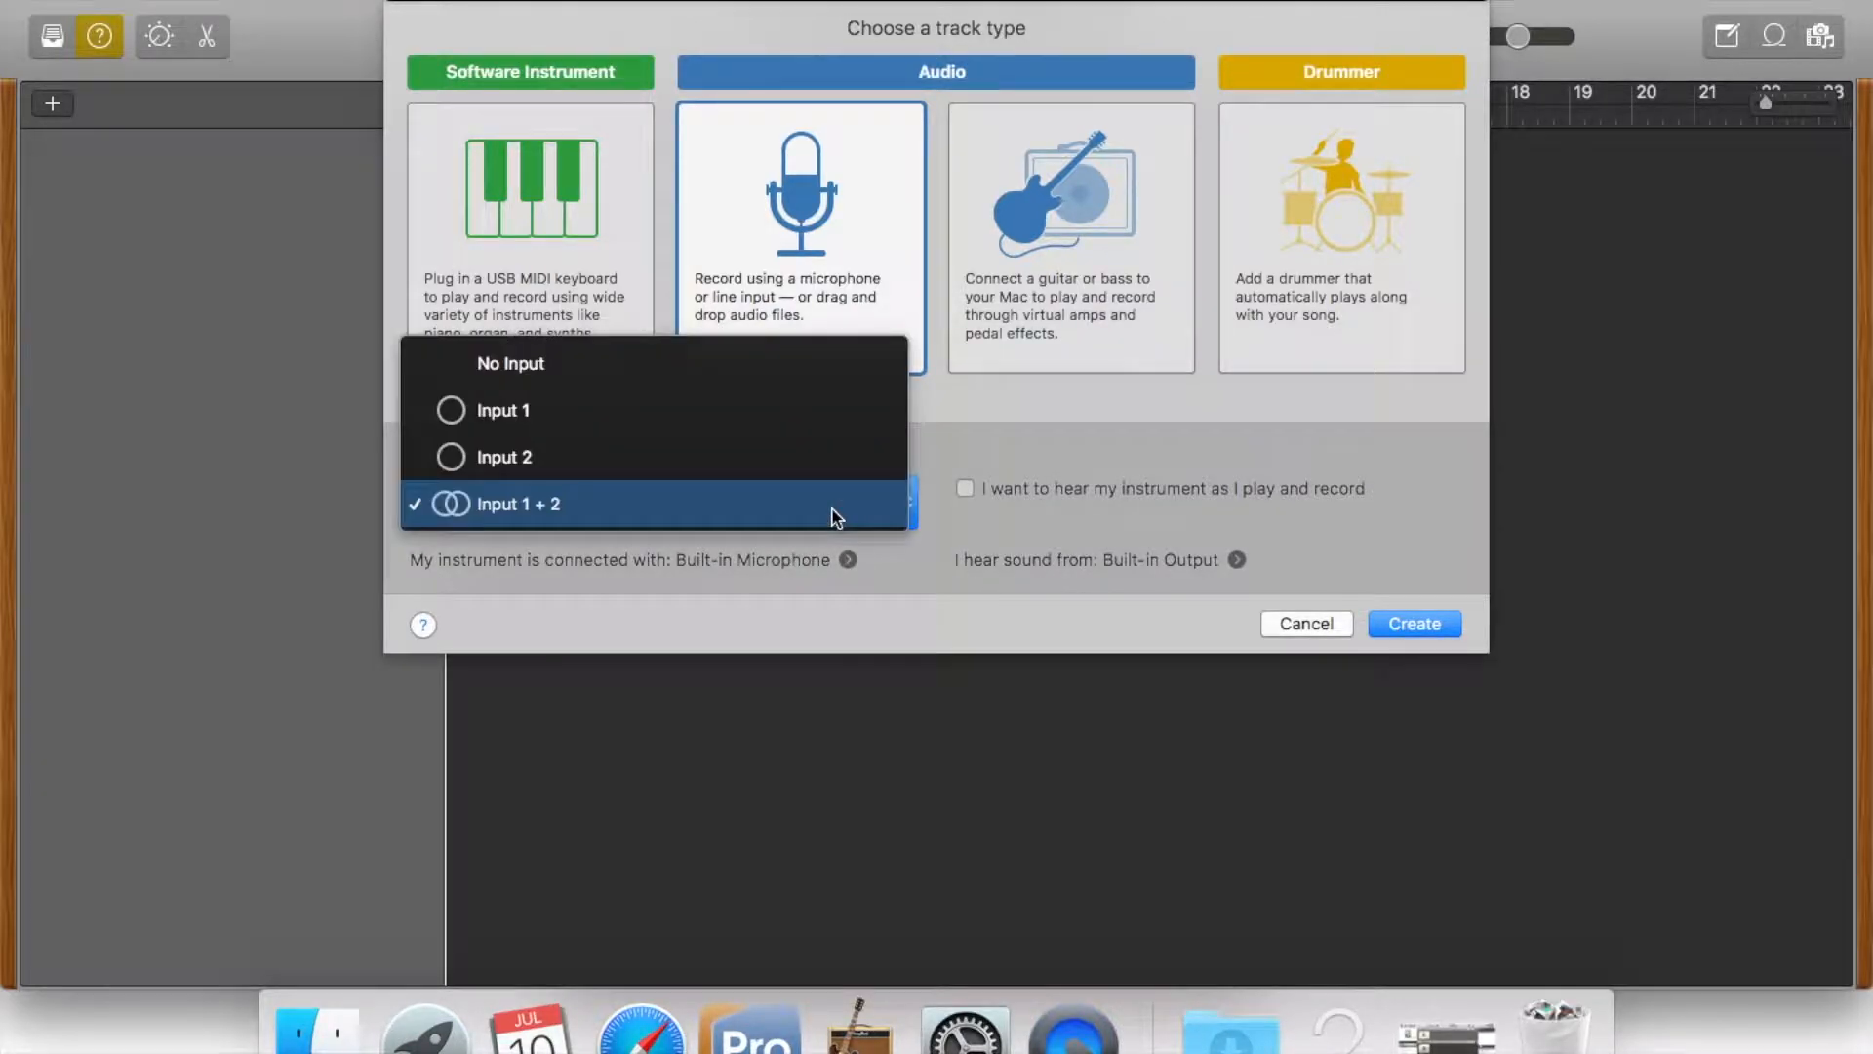
click(937, 550)
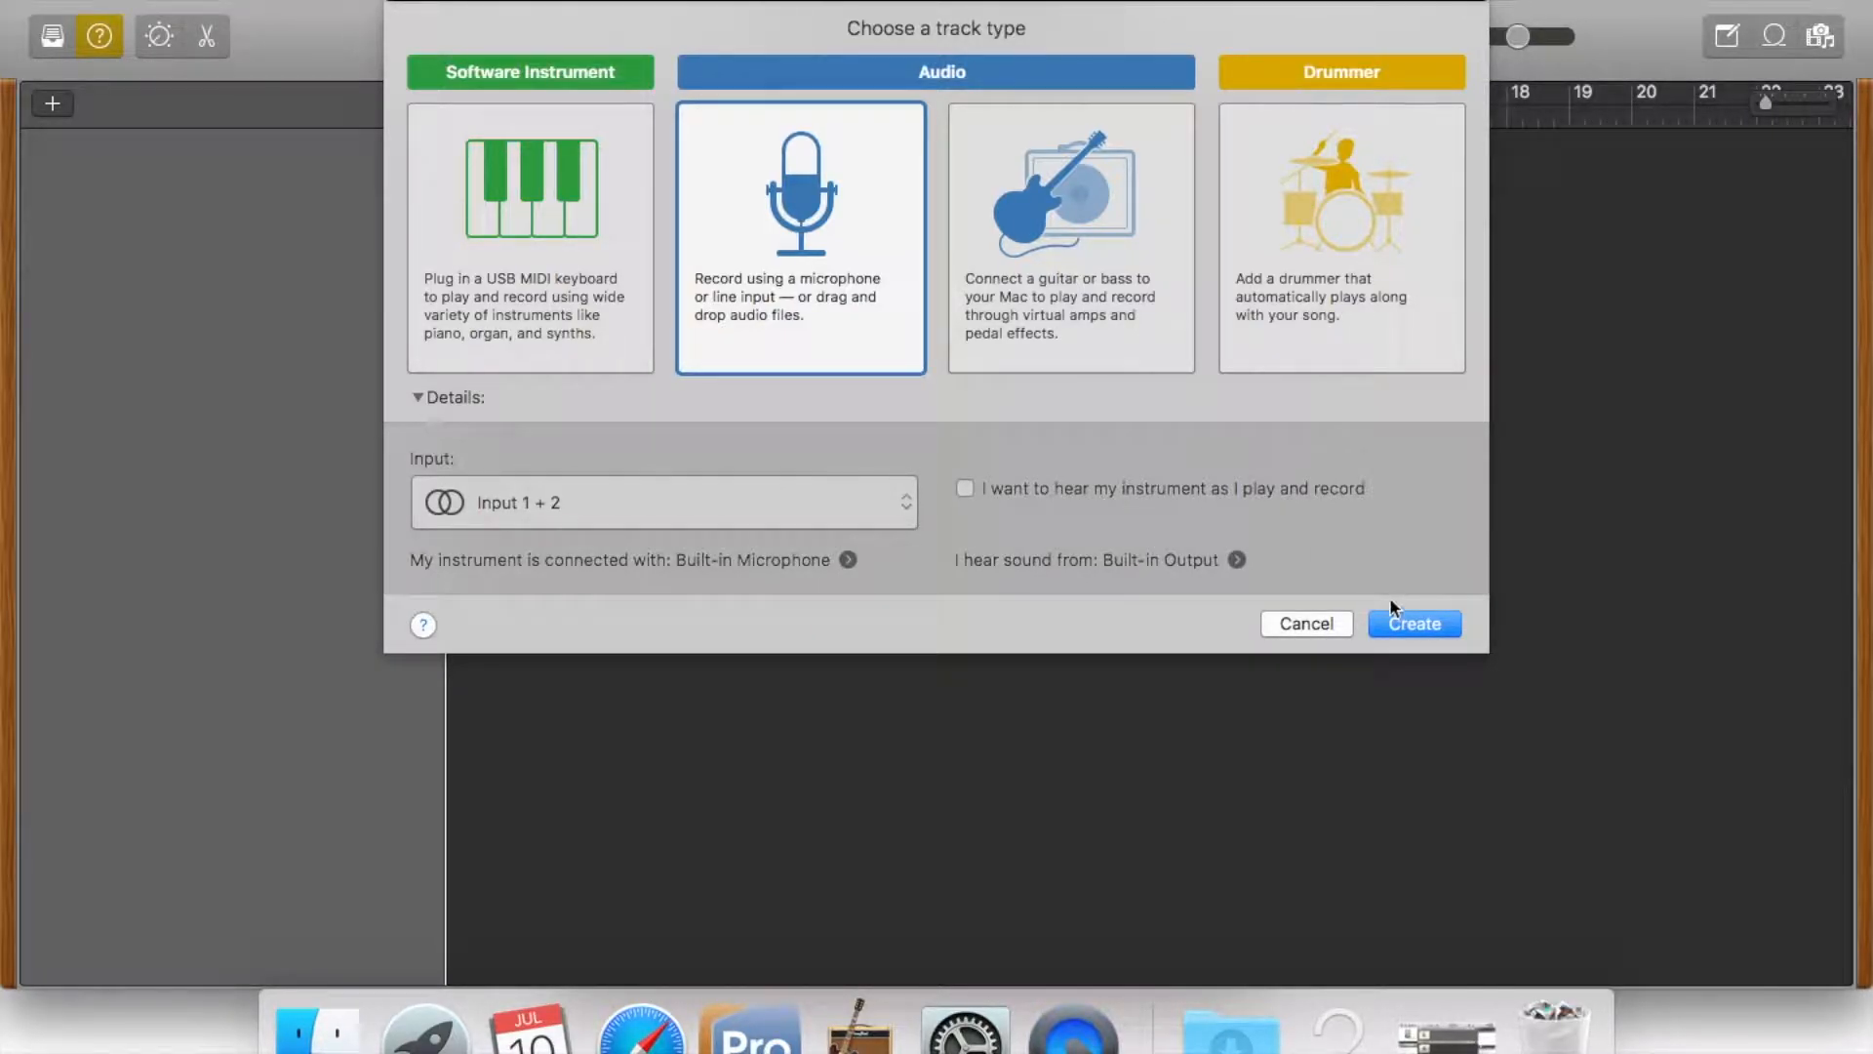
click(1403, 620)
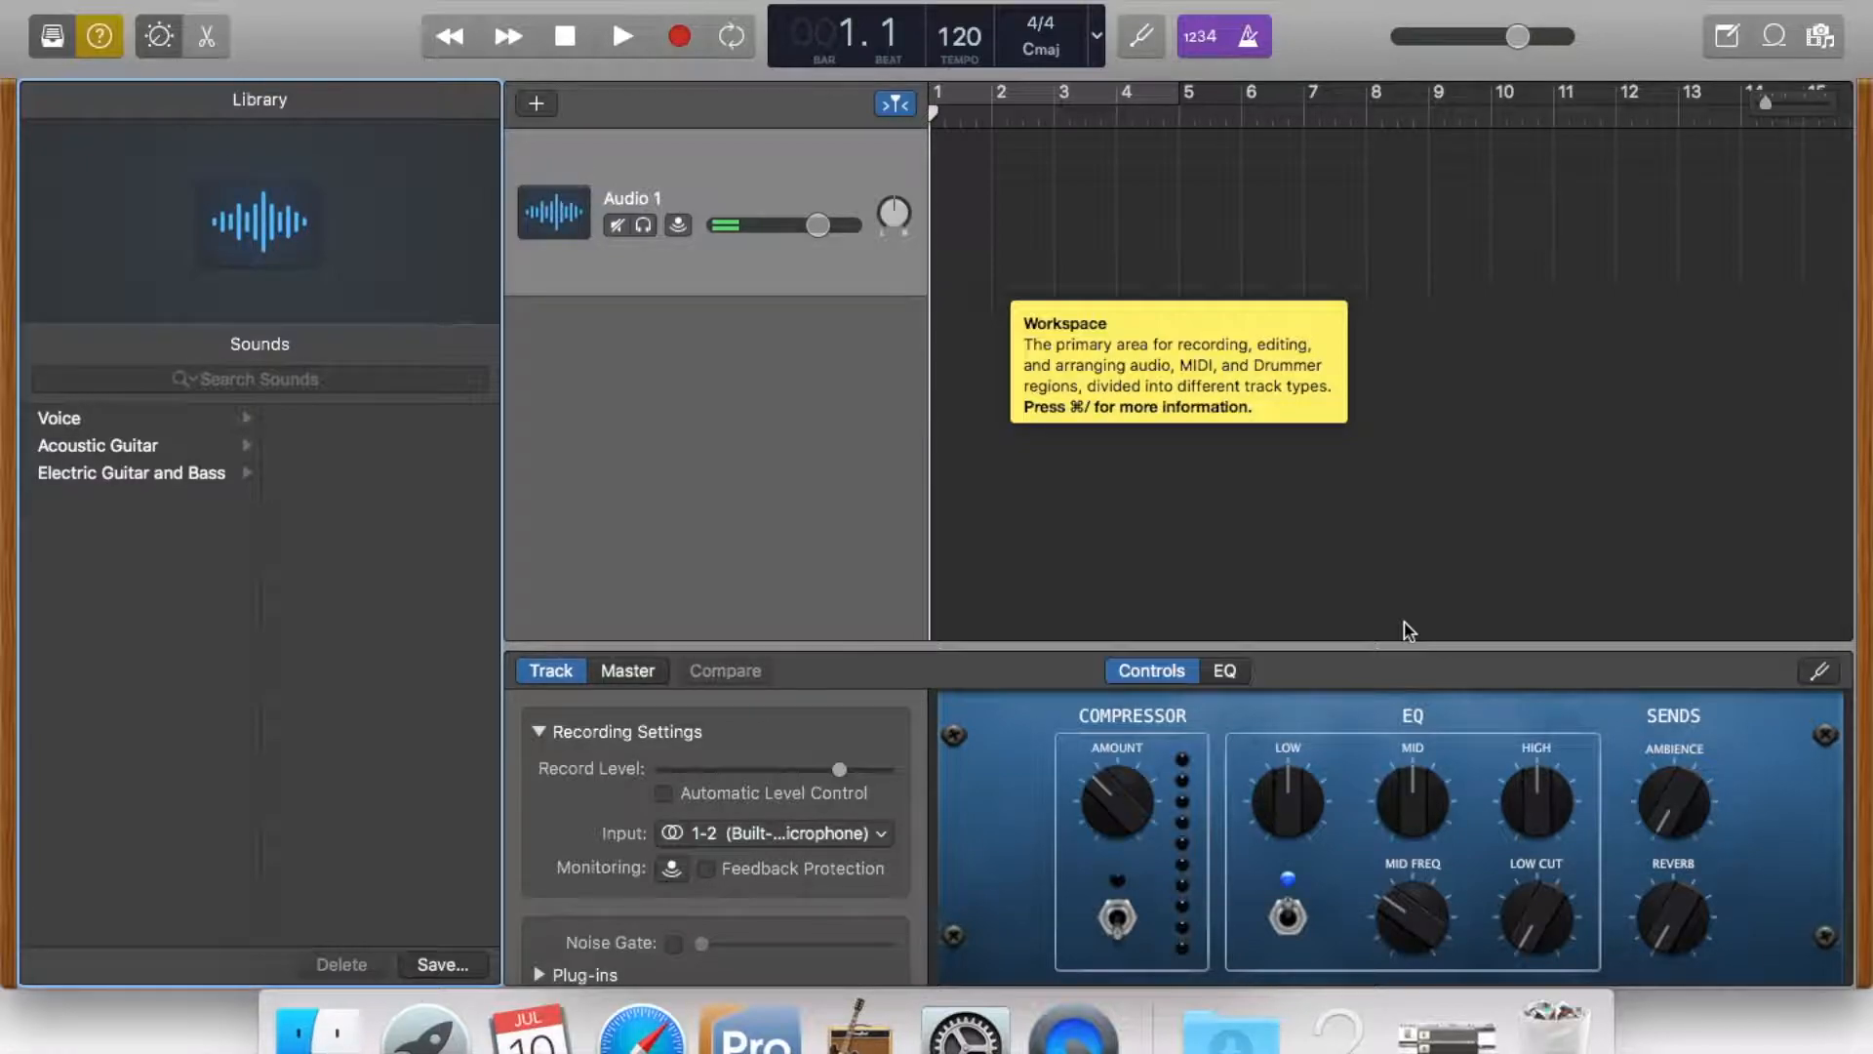
Examine the track's input source, record level and volume, and the project's master volume.
mouse_move(706, 836)
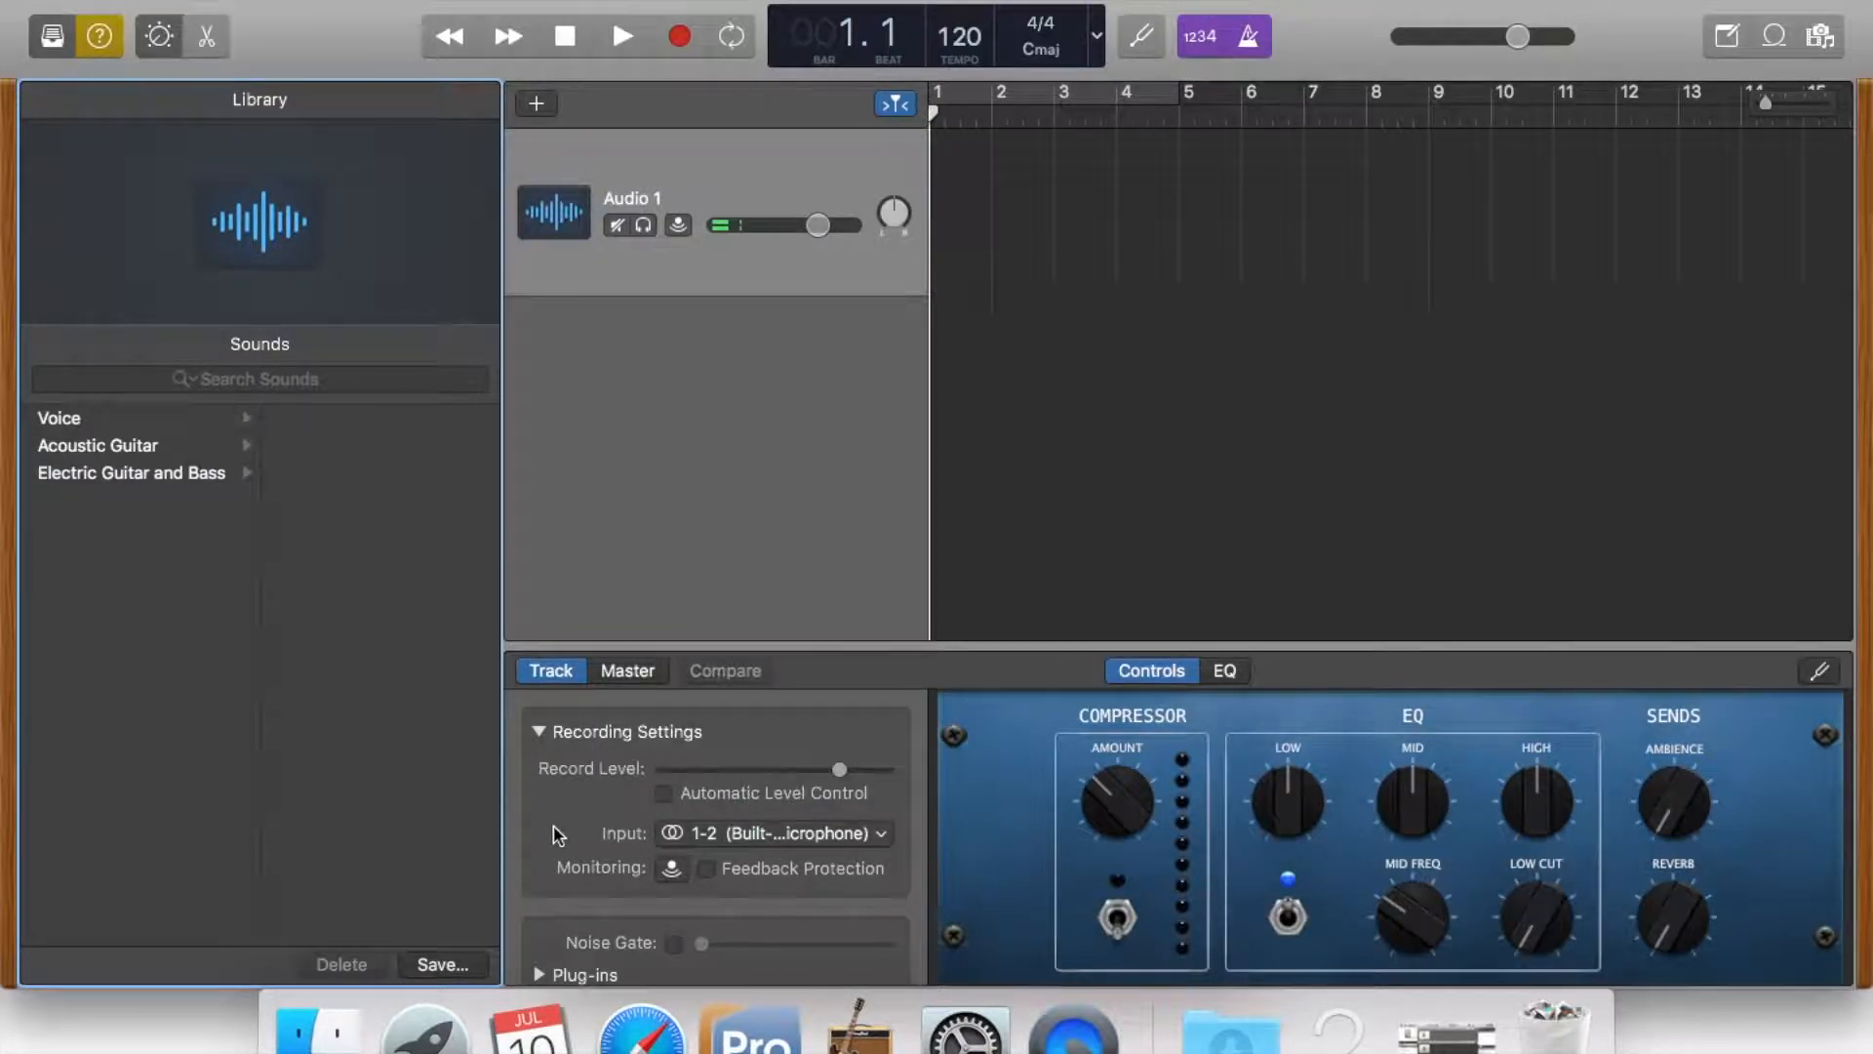
mouse_move(845, 779)
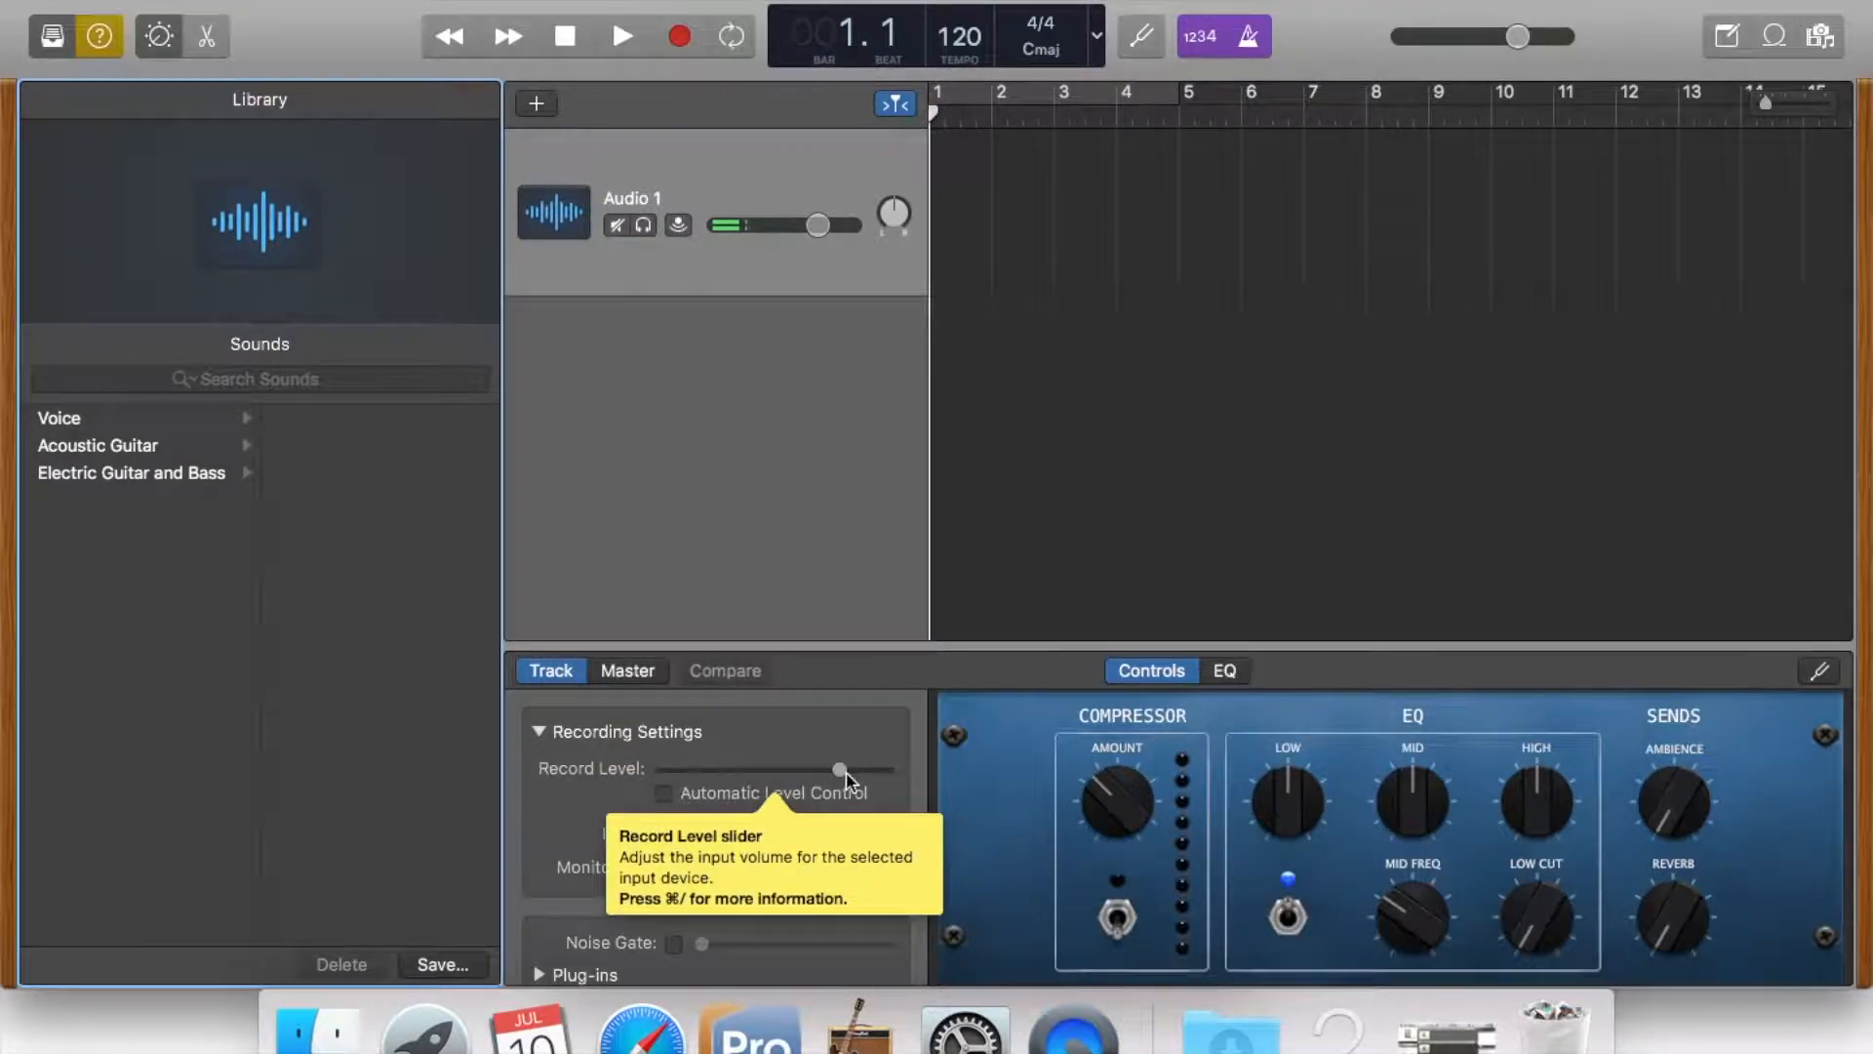
mouse_move(813, 230)
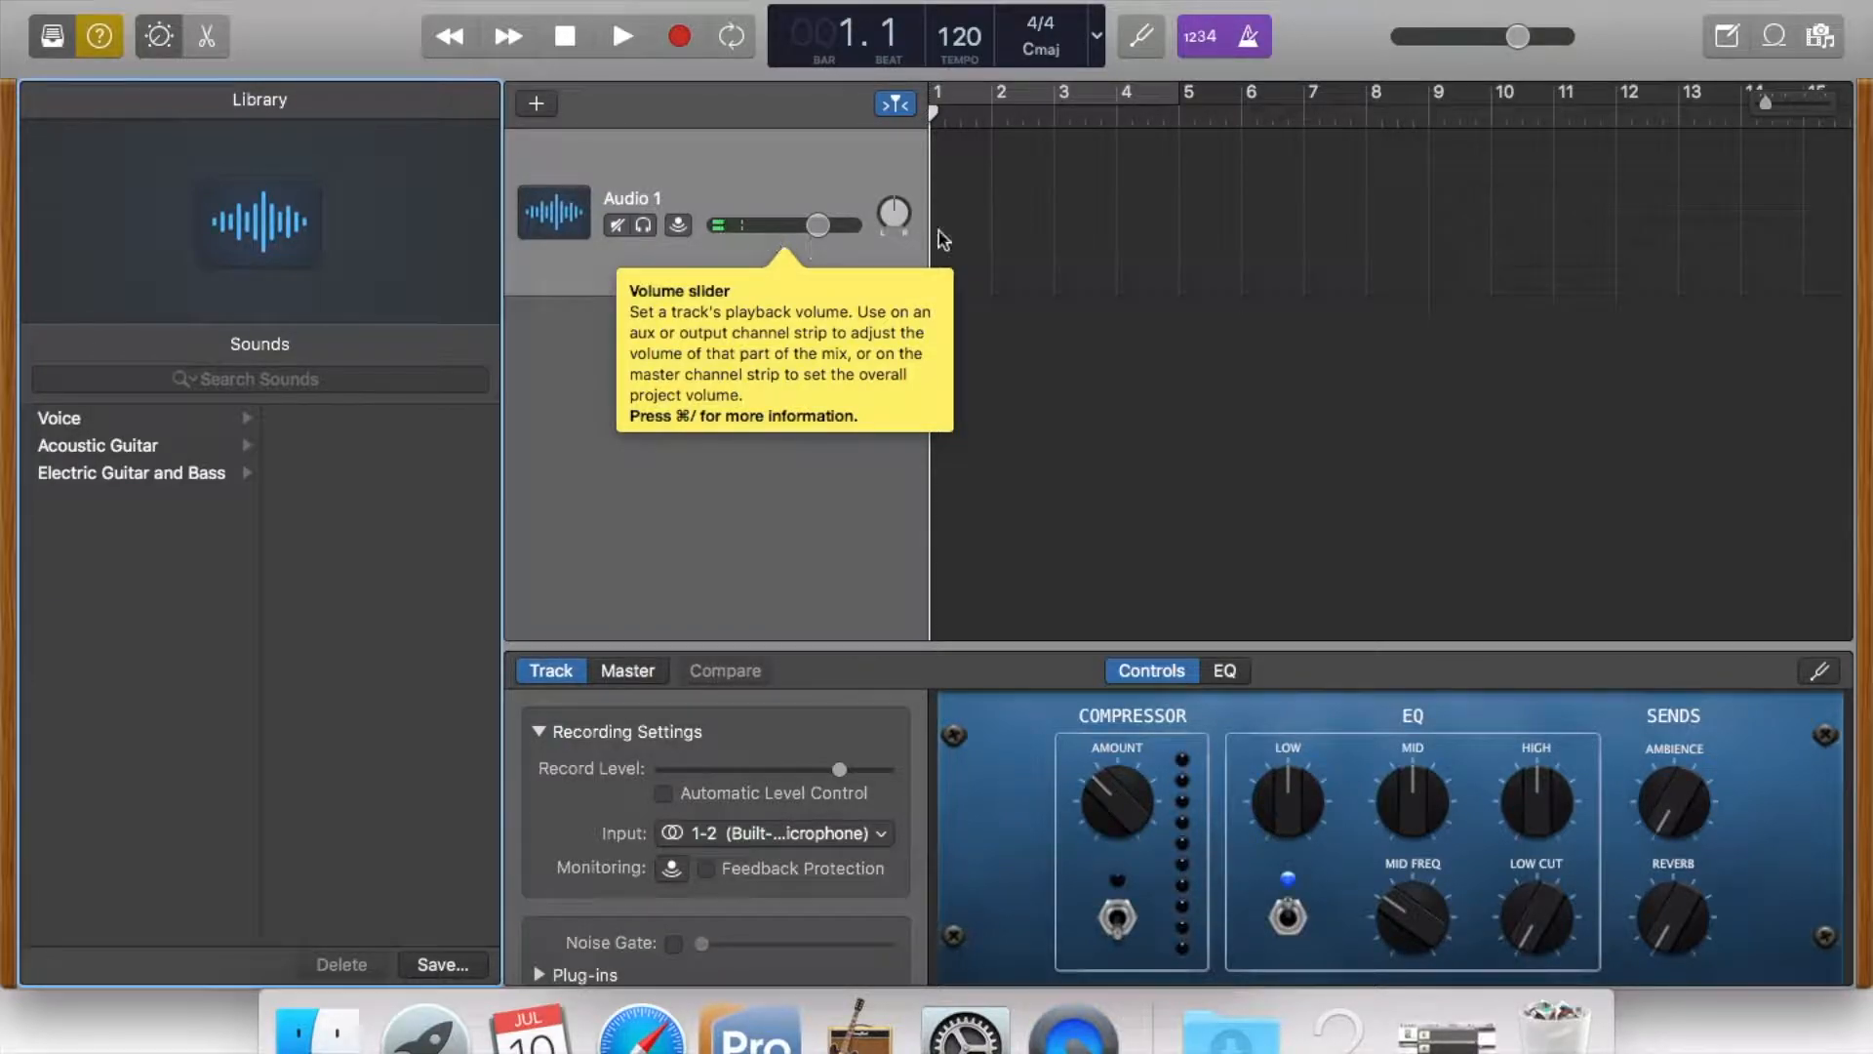
mouse_move(1517, 45)
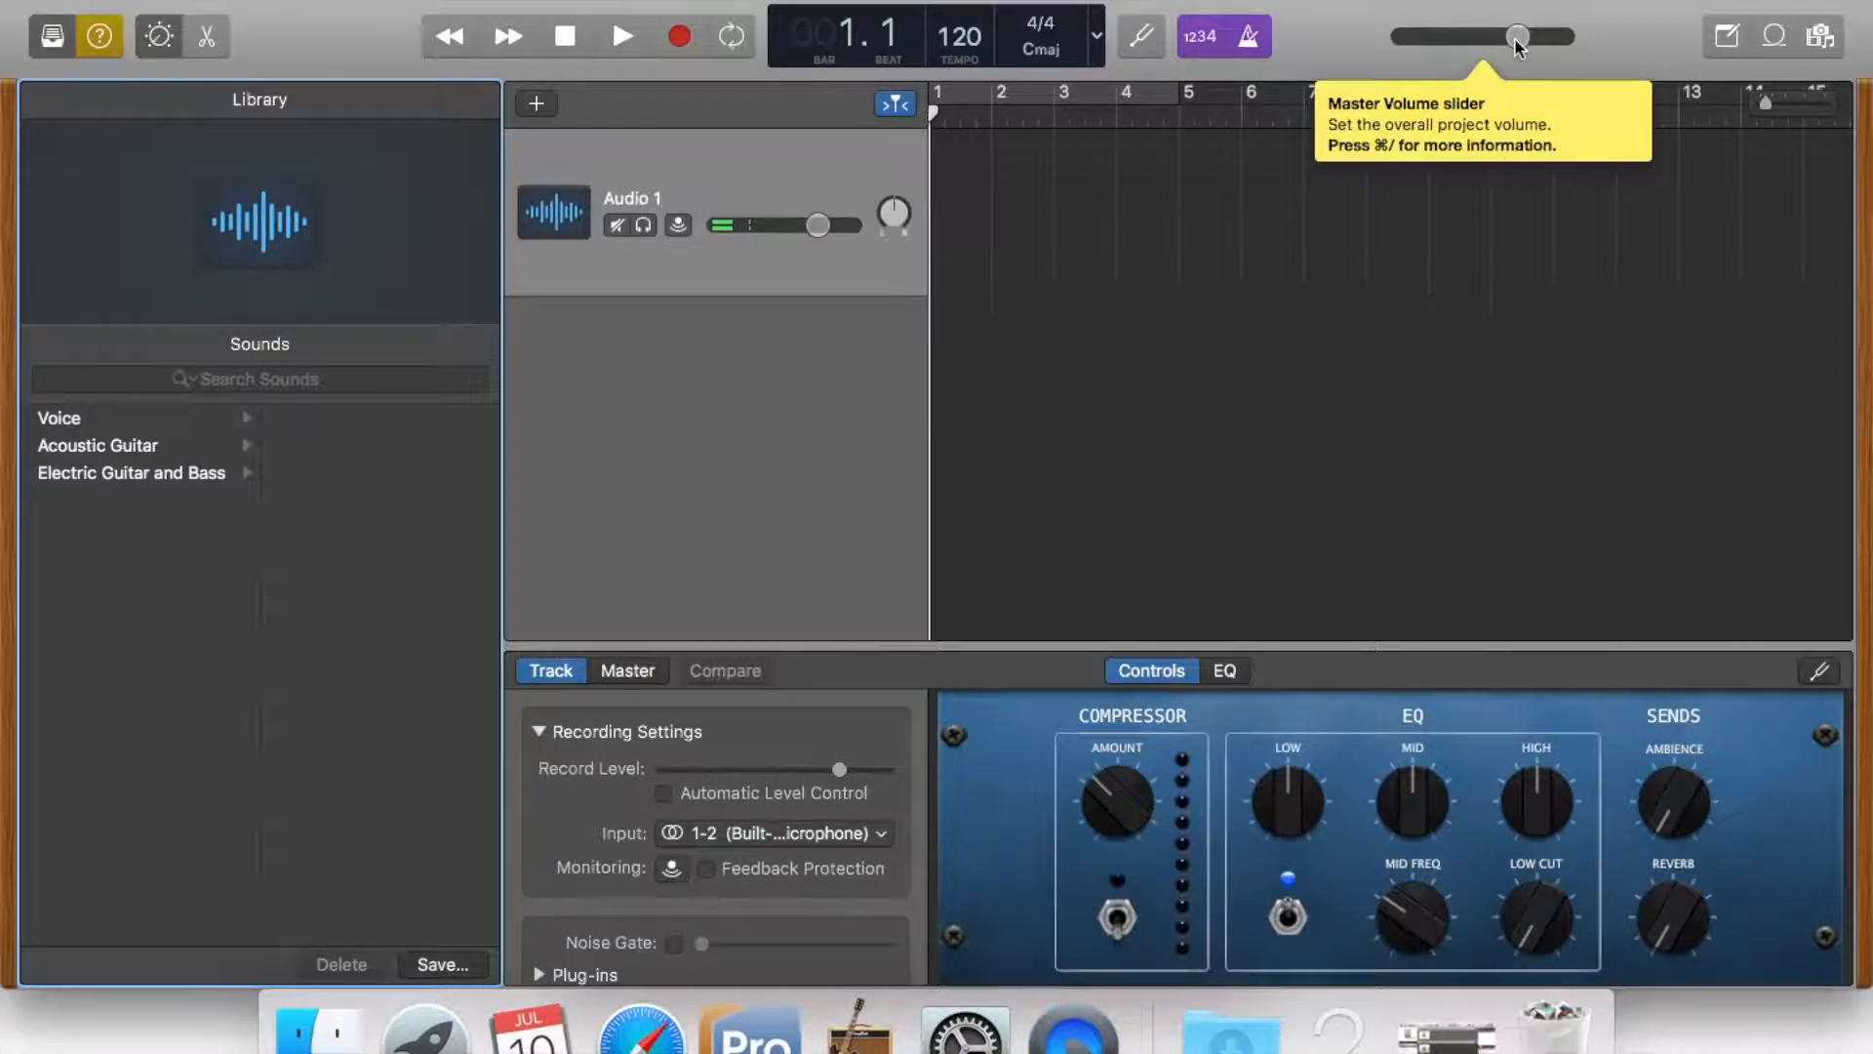
click(1517, 39)
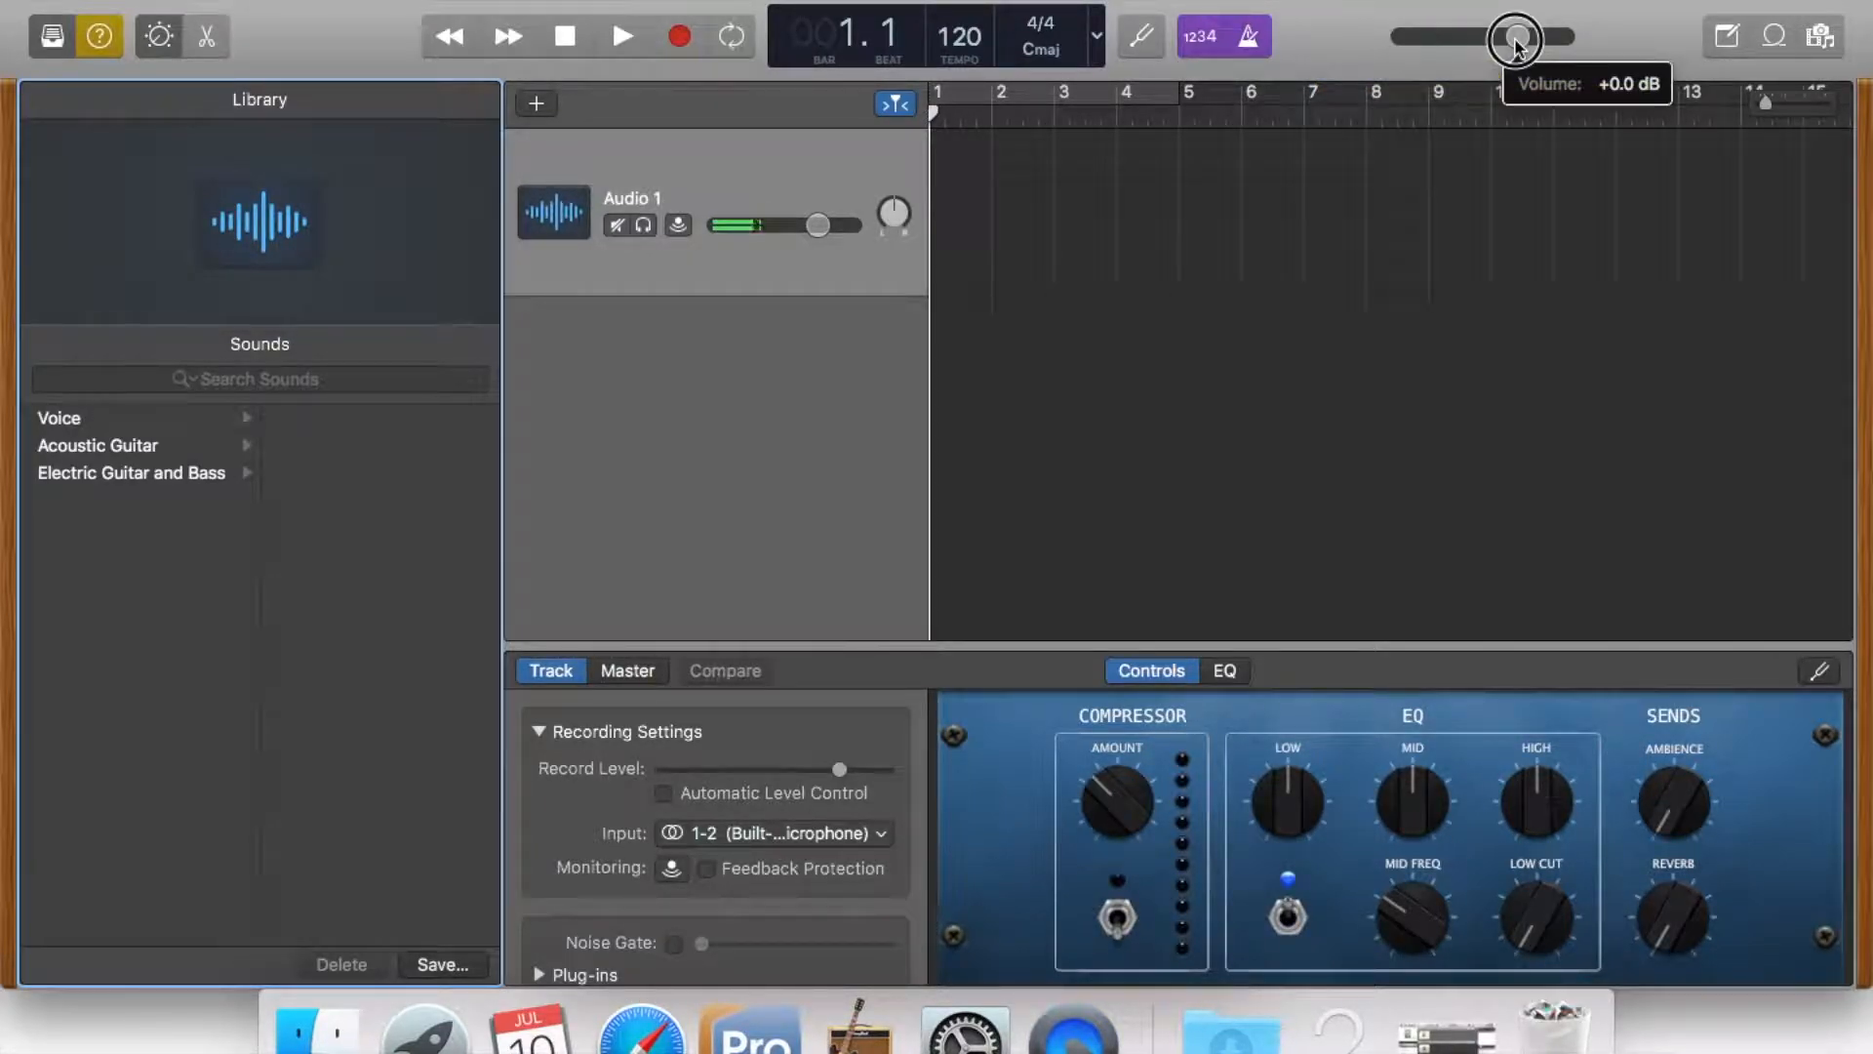
click(818, 225)
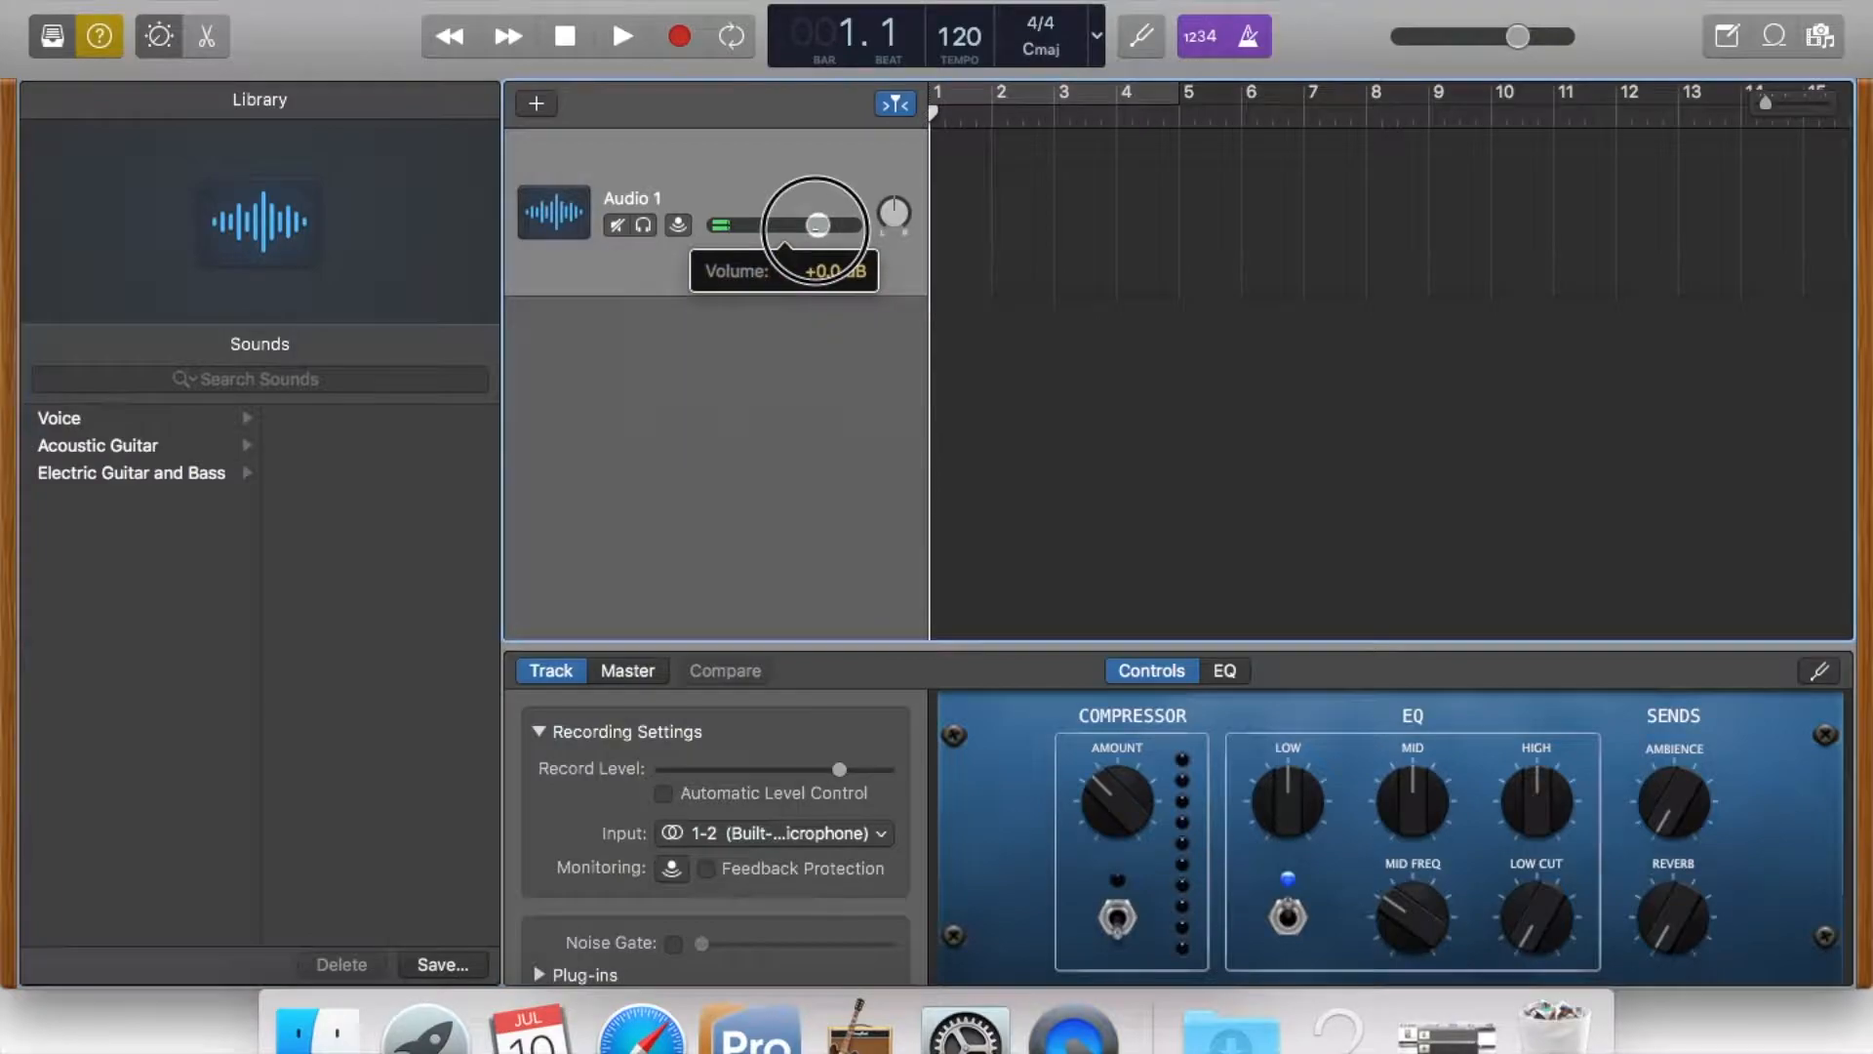
mouse_move(815, 227)
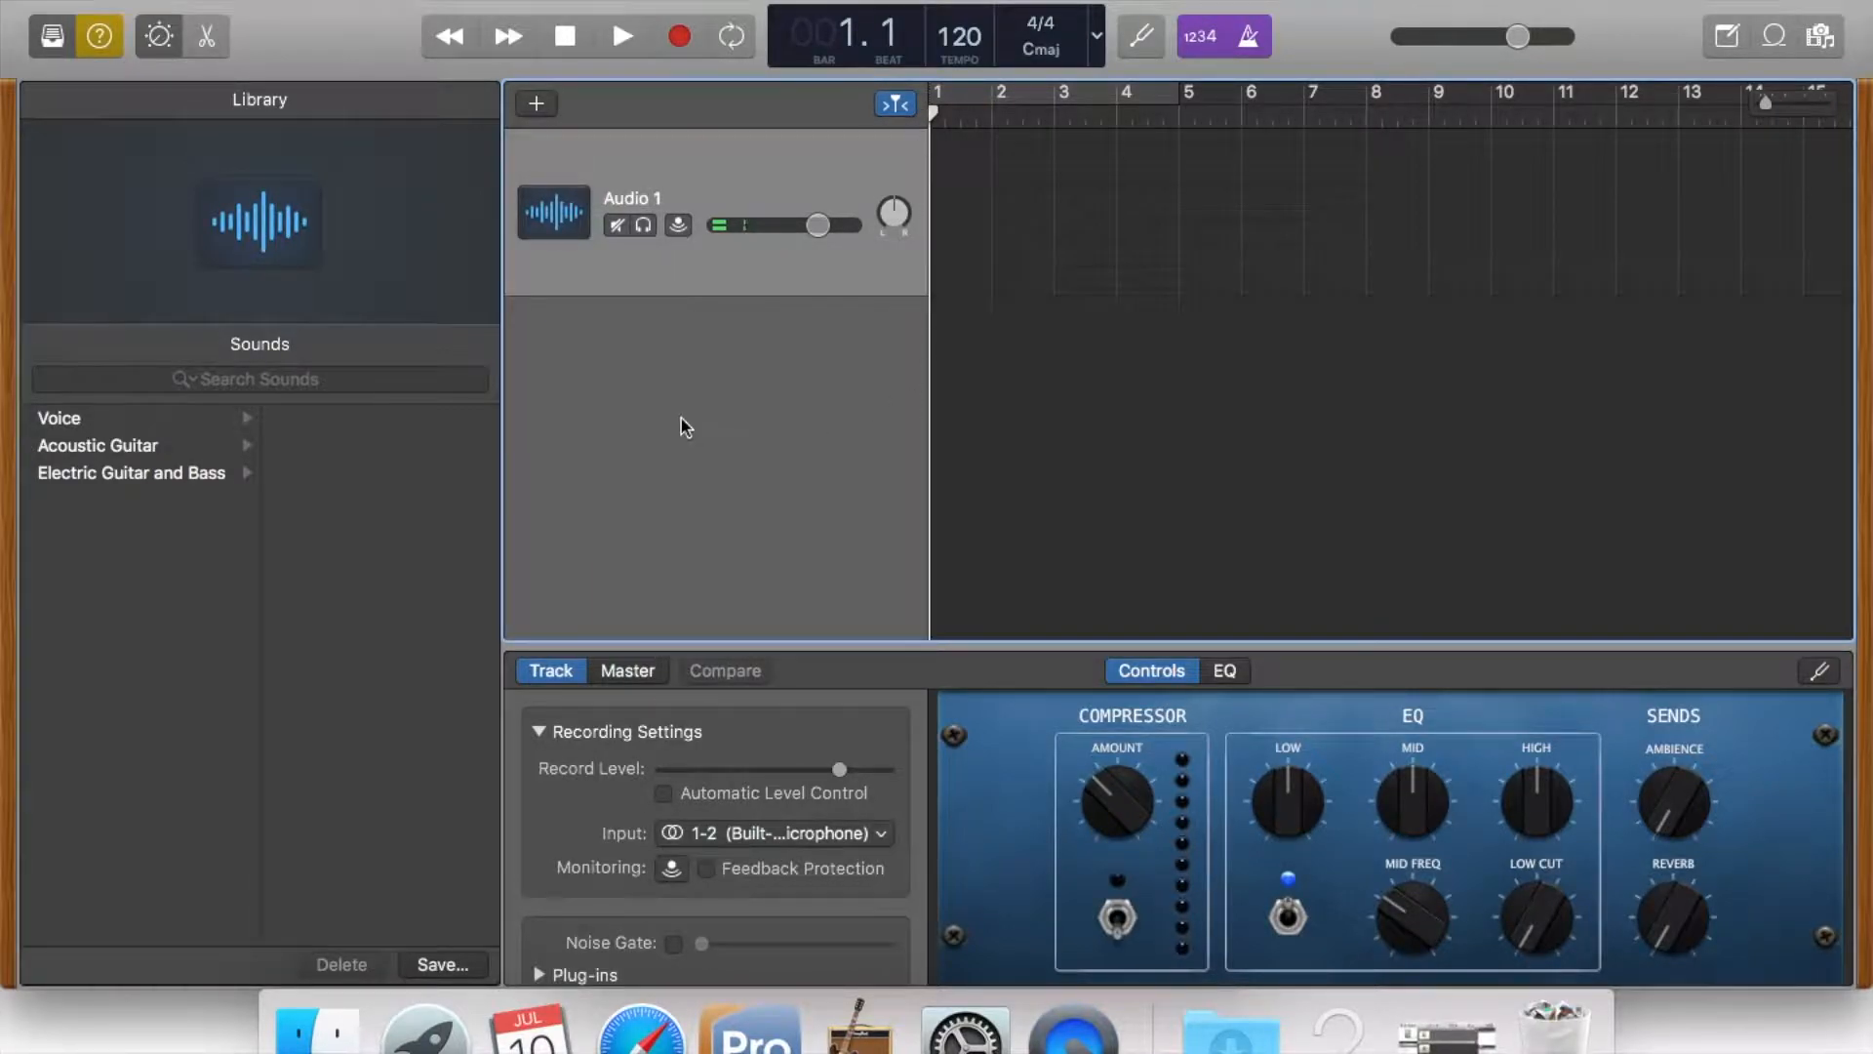
mouse_move(686, 427)
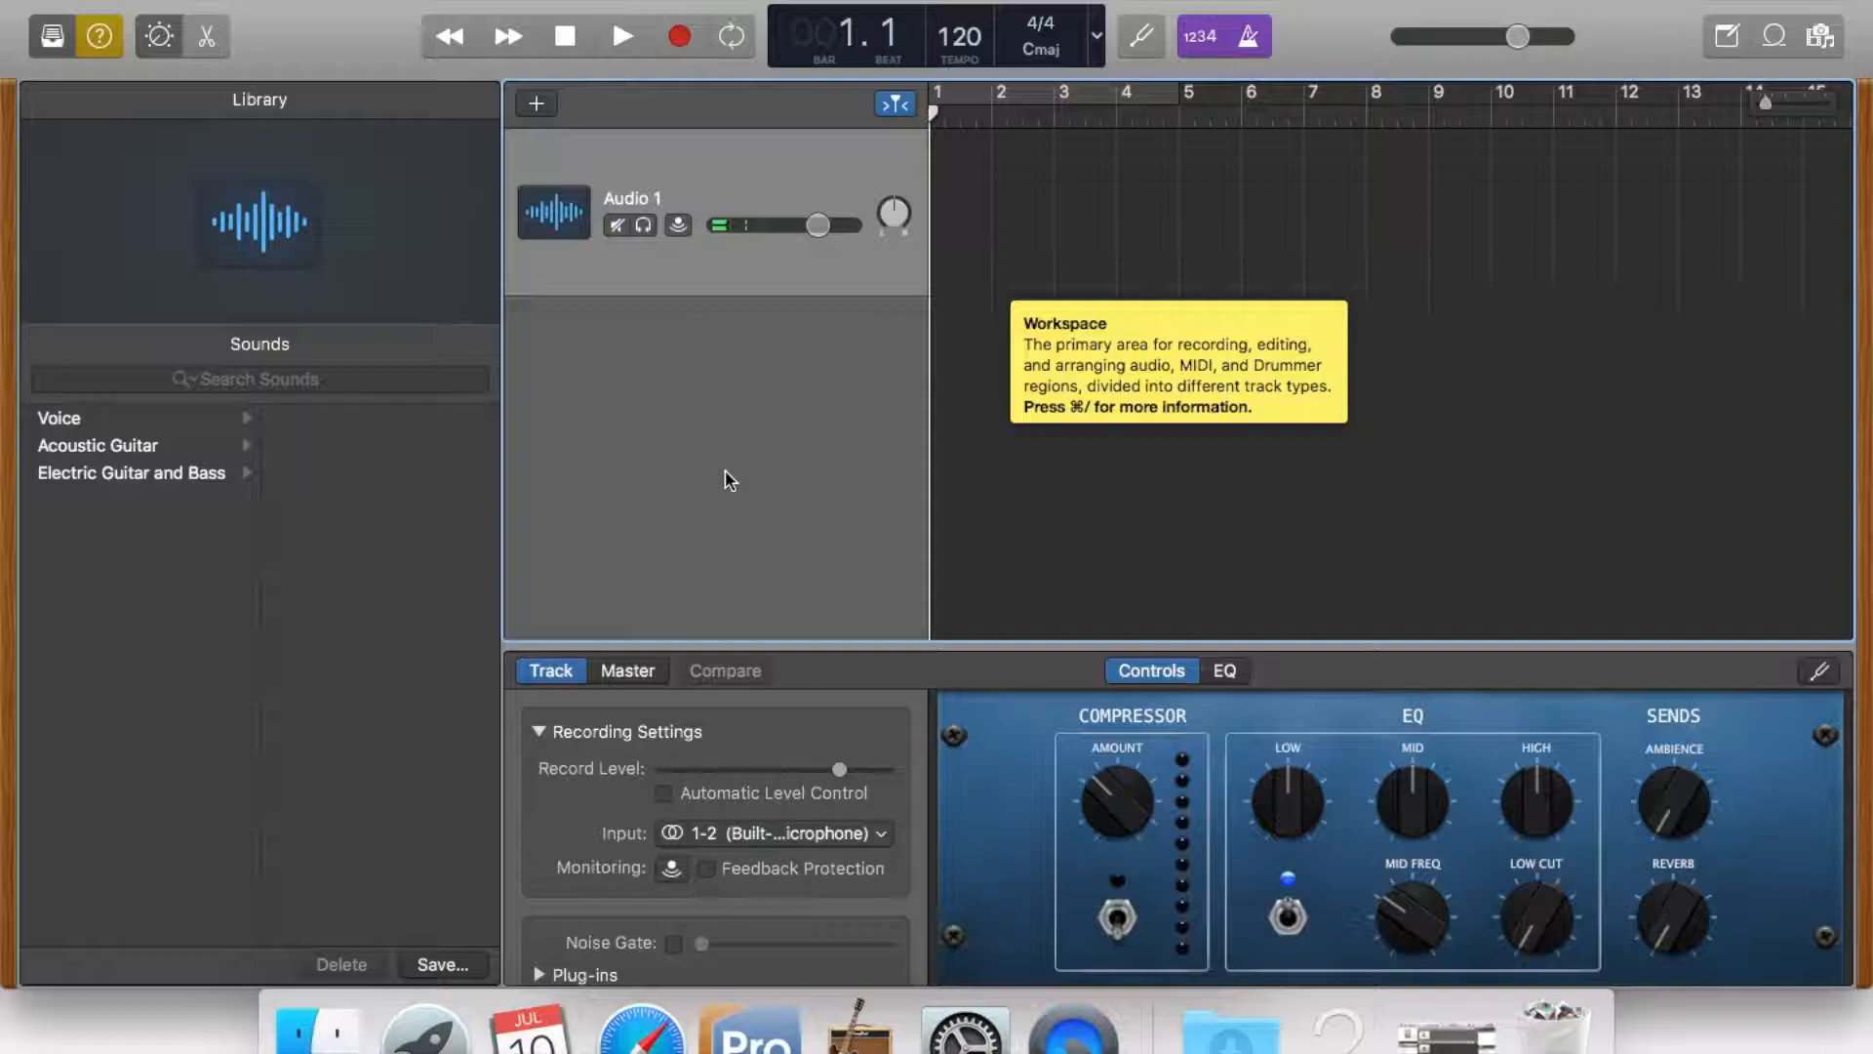
Turn off the metronome and the count-in for the project.
mouse_move(1231, 43)
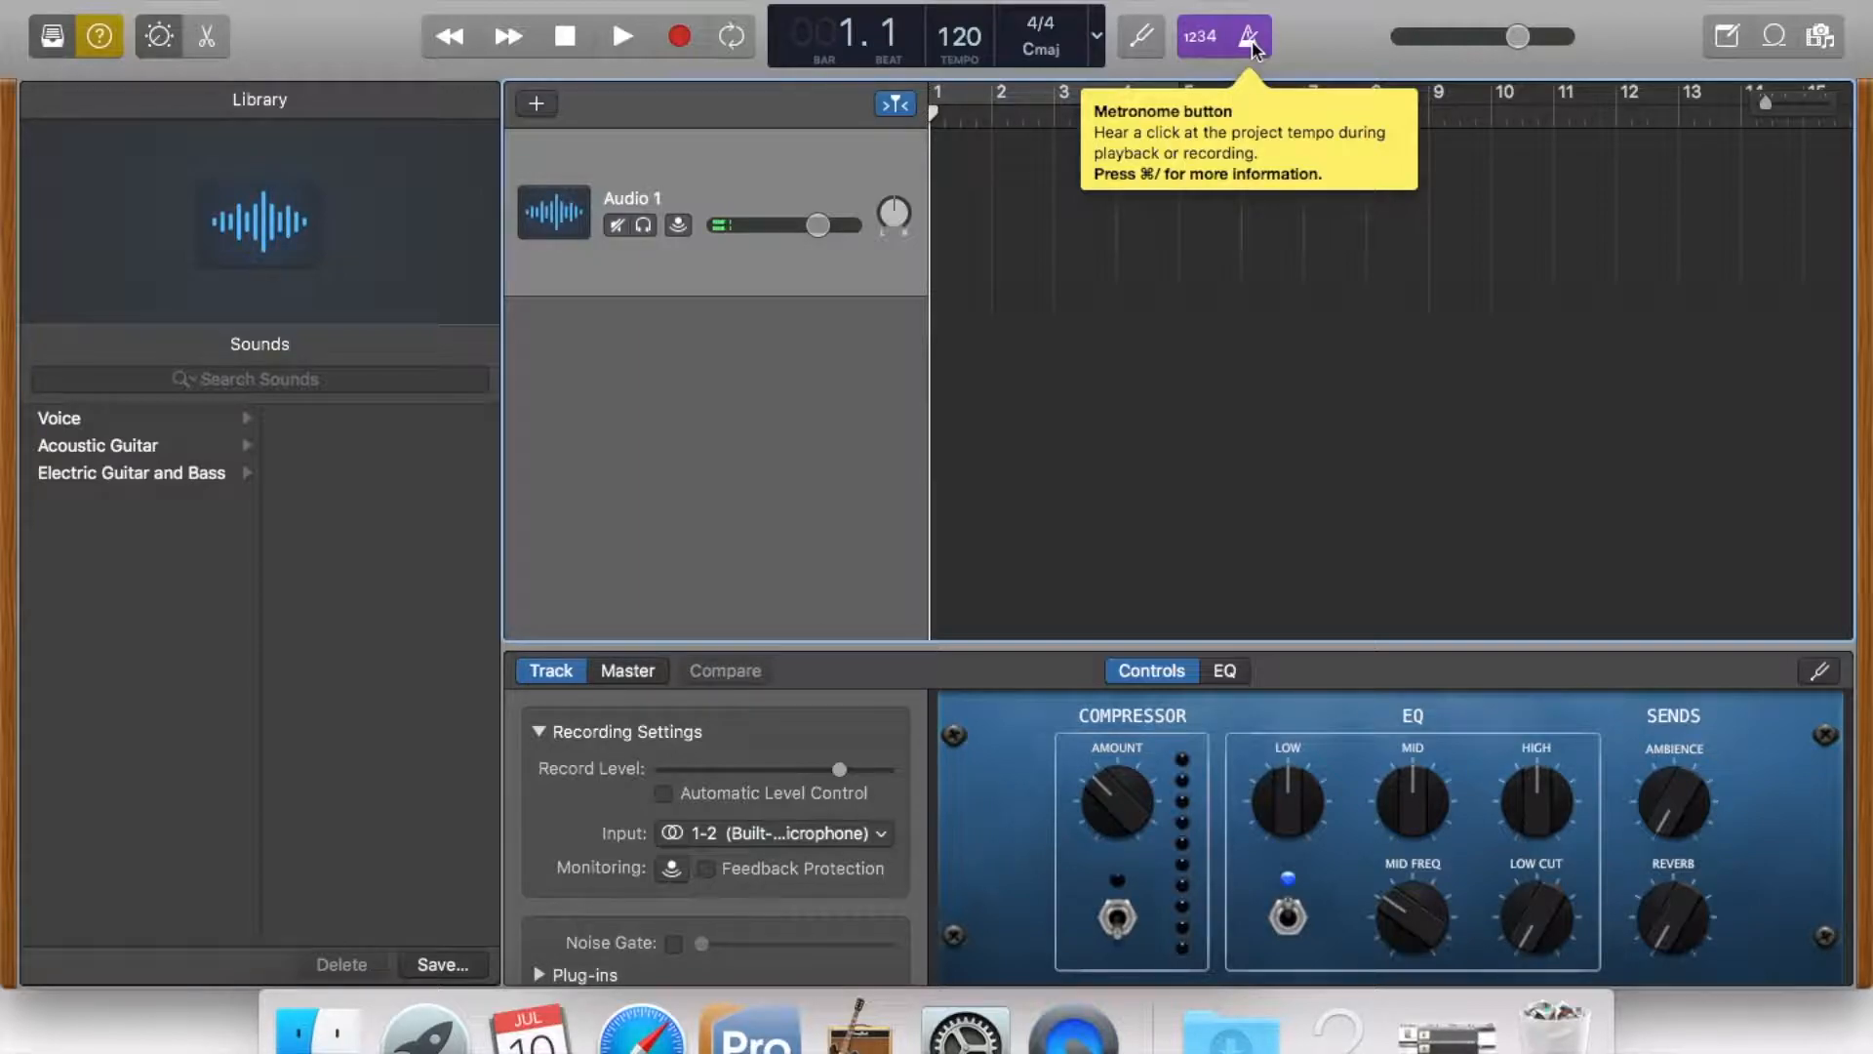
click(1256, 49)
click(1197, 52)
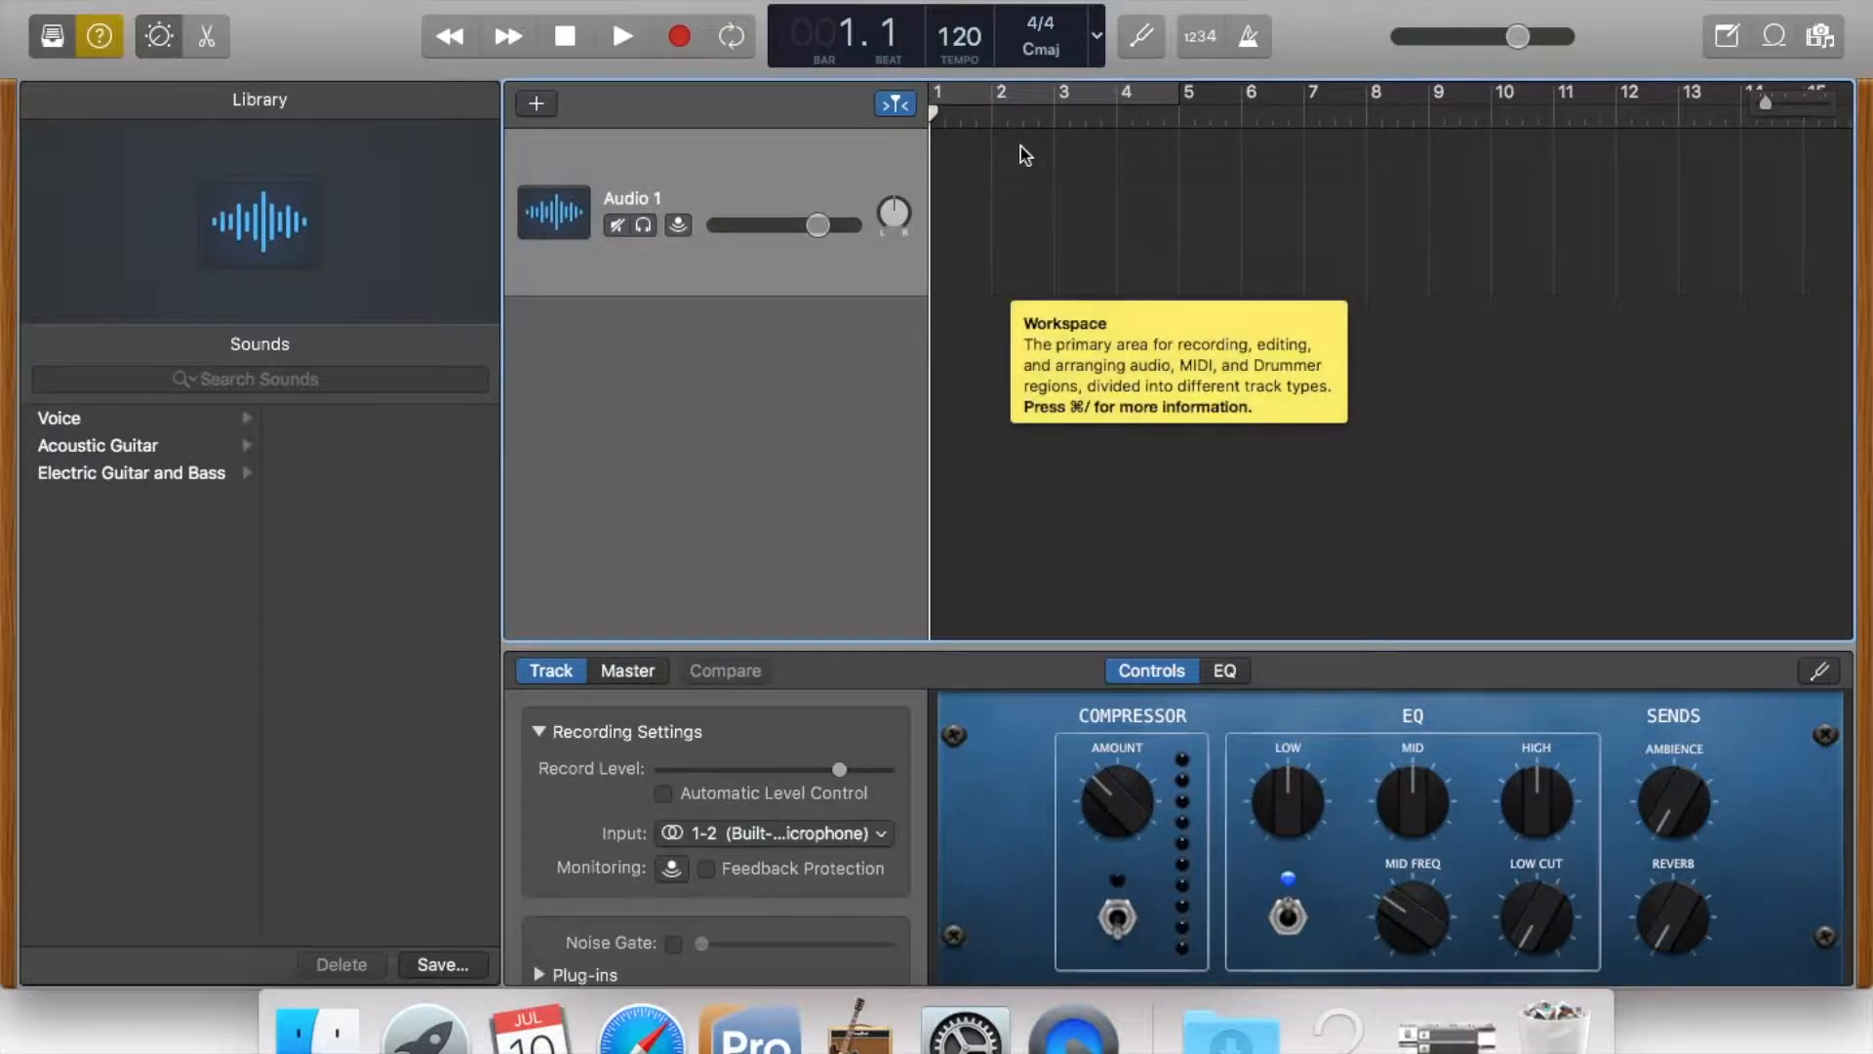
Record audio on the Audio 1 track from the project start to about bar 17, and stop the recording.
mouse_move(753, 108)
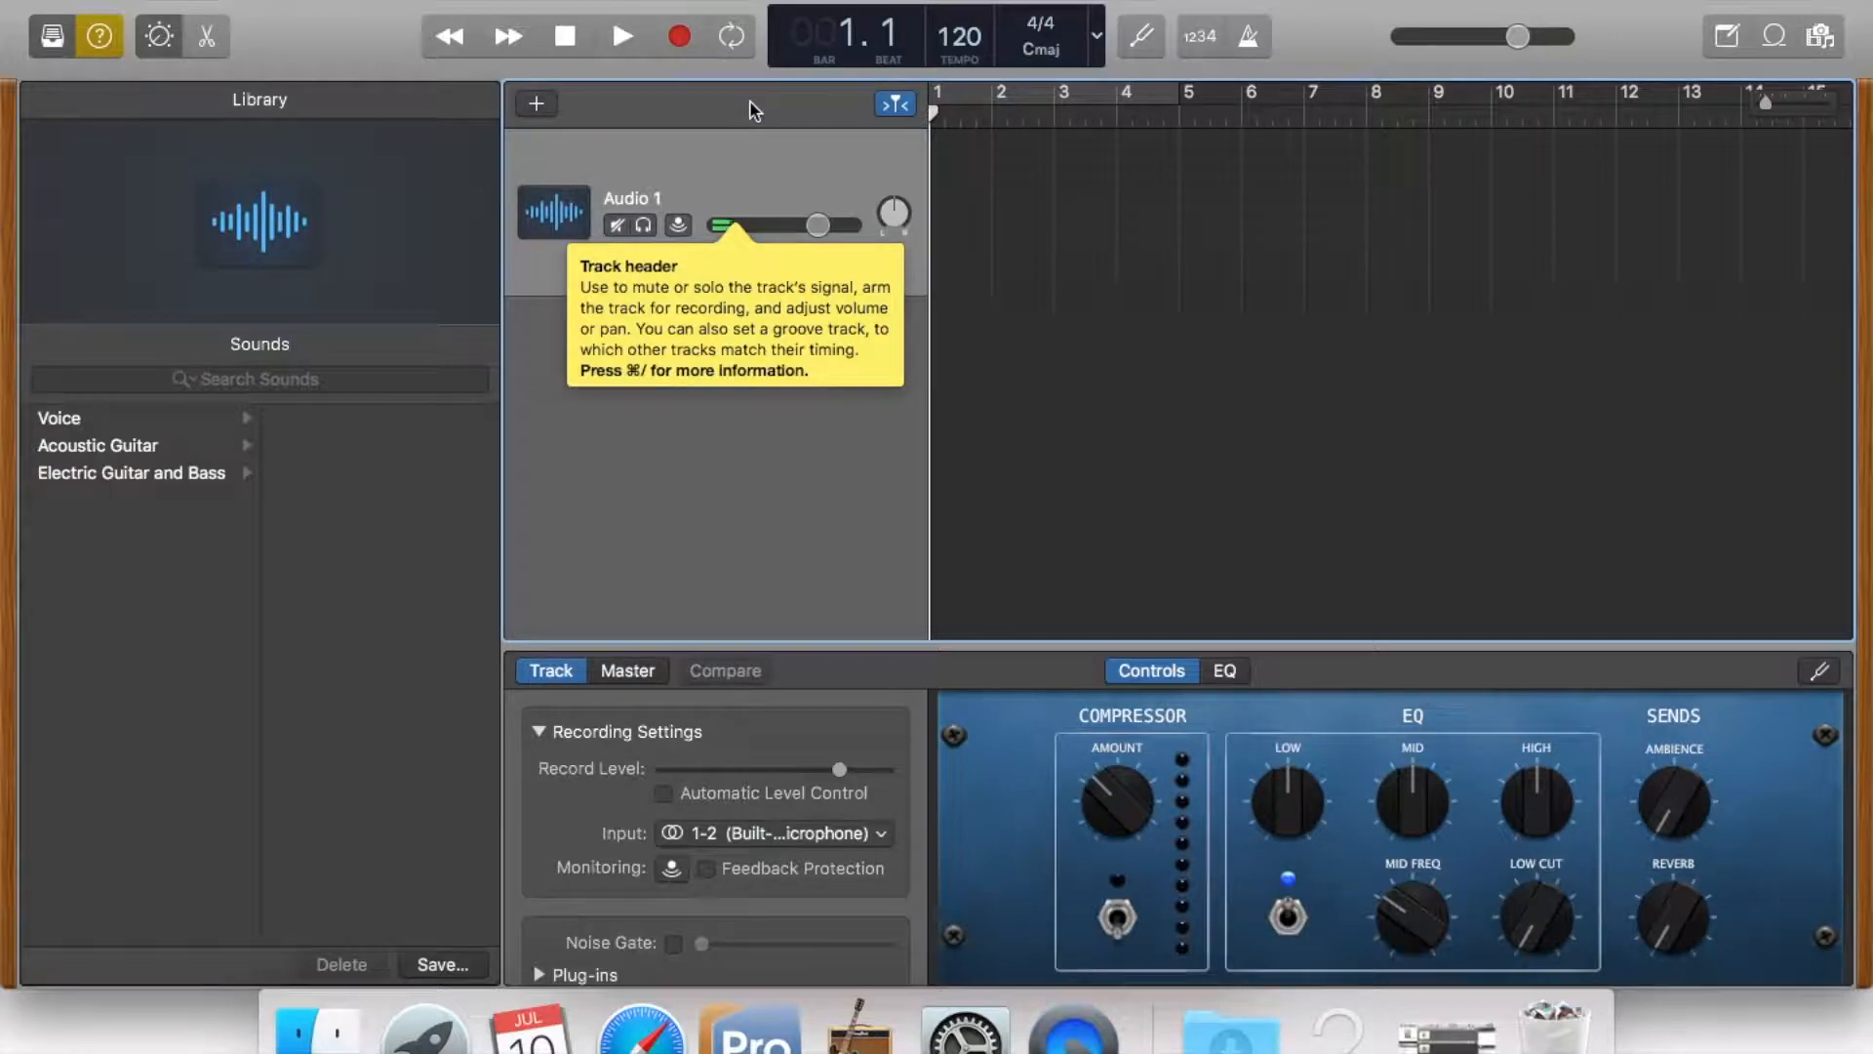
click(677, 45)
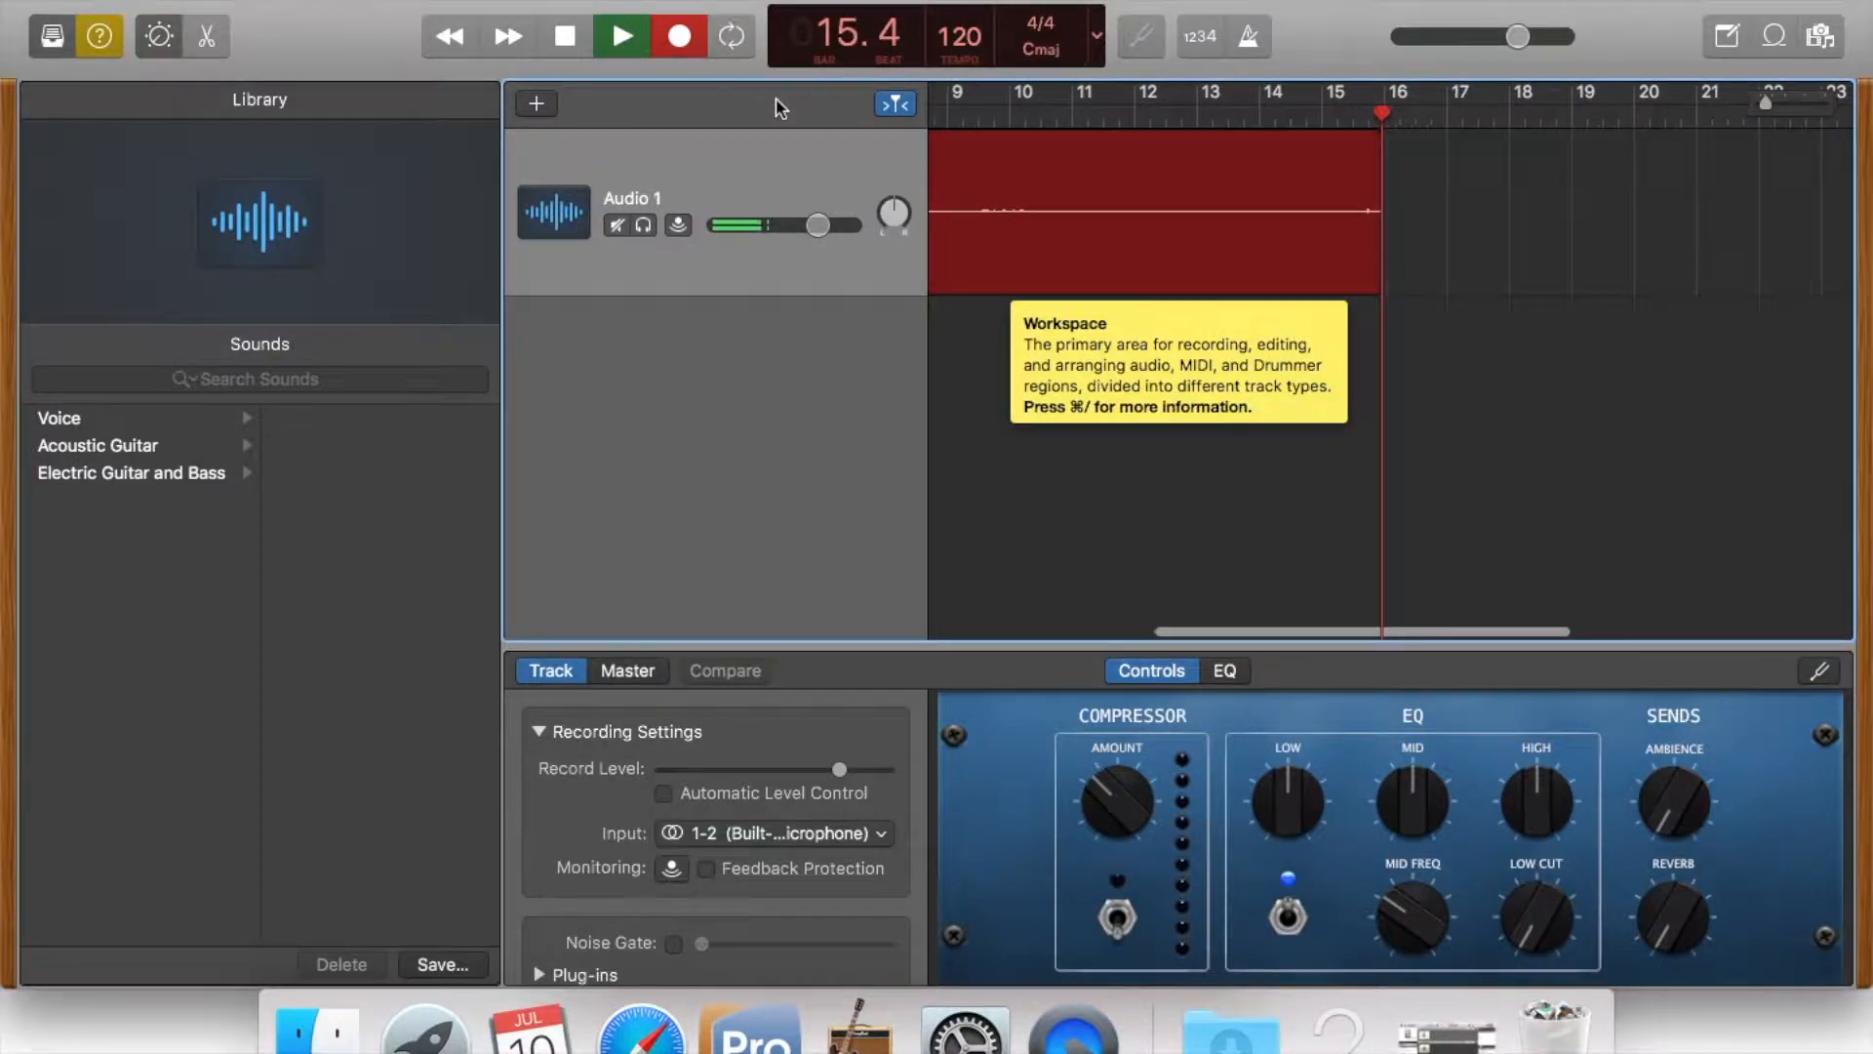
click(567, 39)
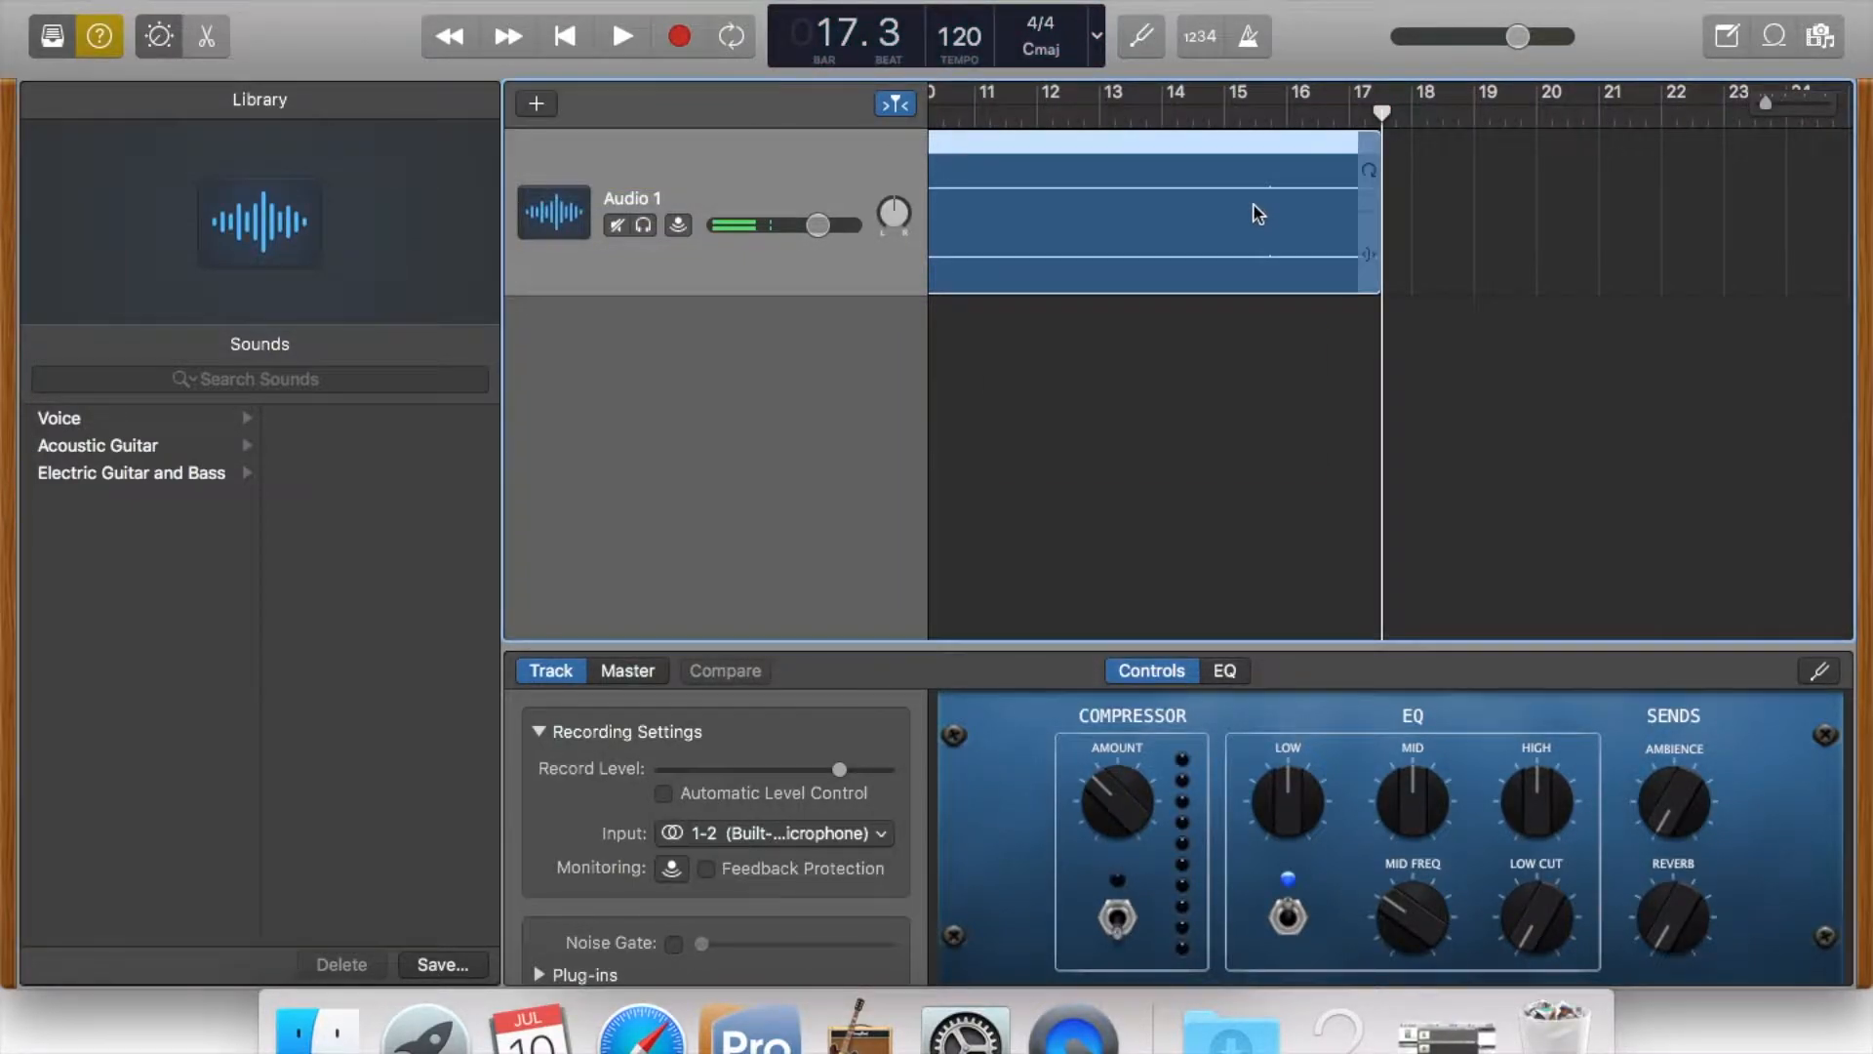
Split the recorded region near its beginning, with the playhead at bar 2, beat 3.
mouse_move(1258, 213)
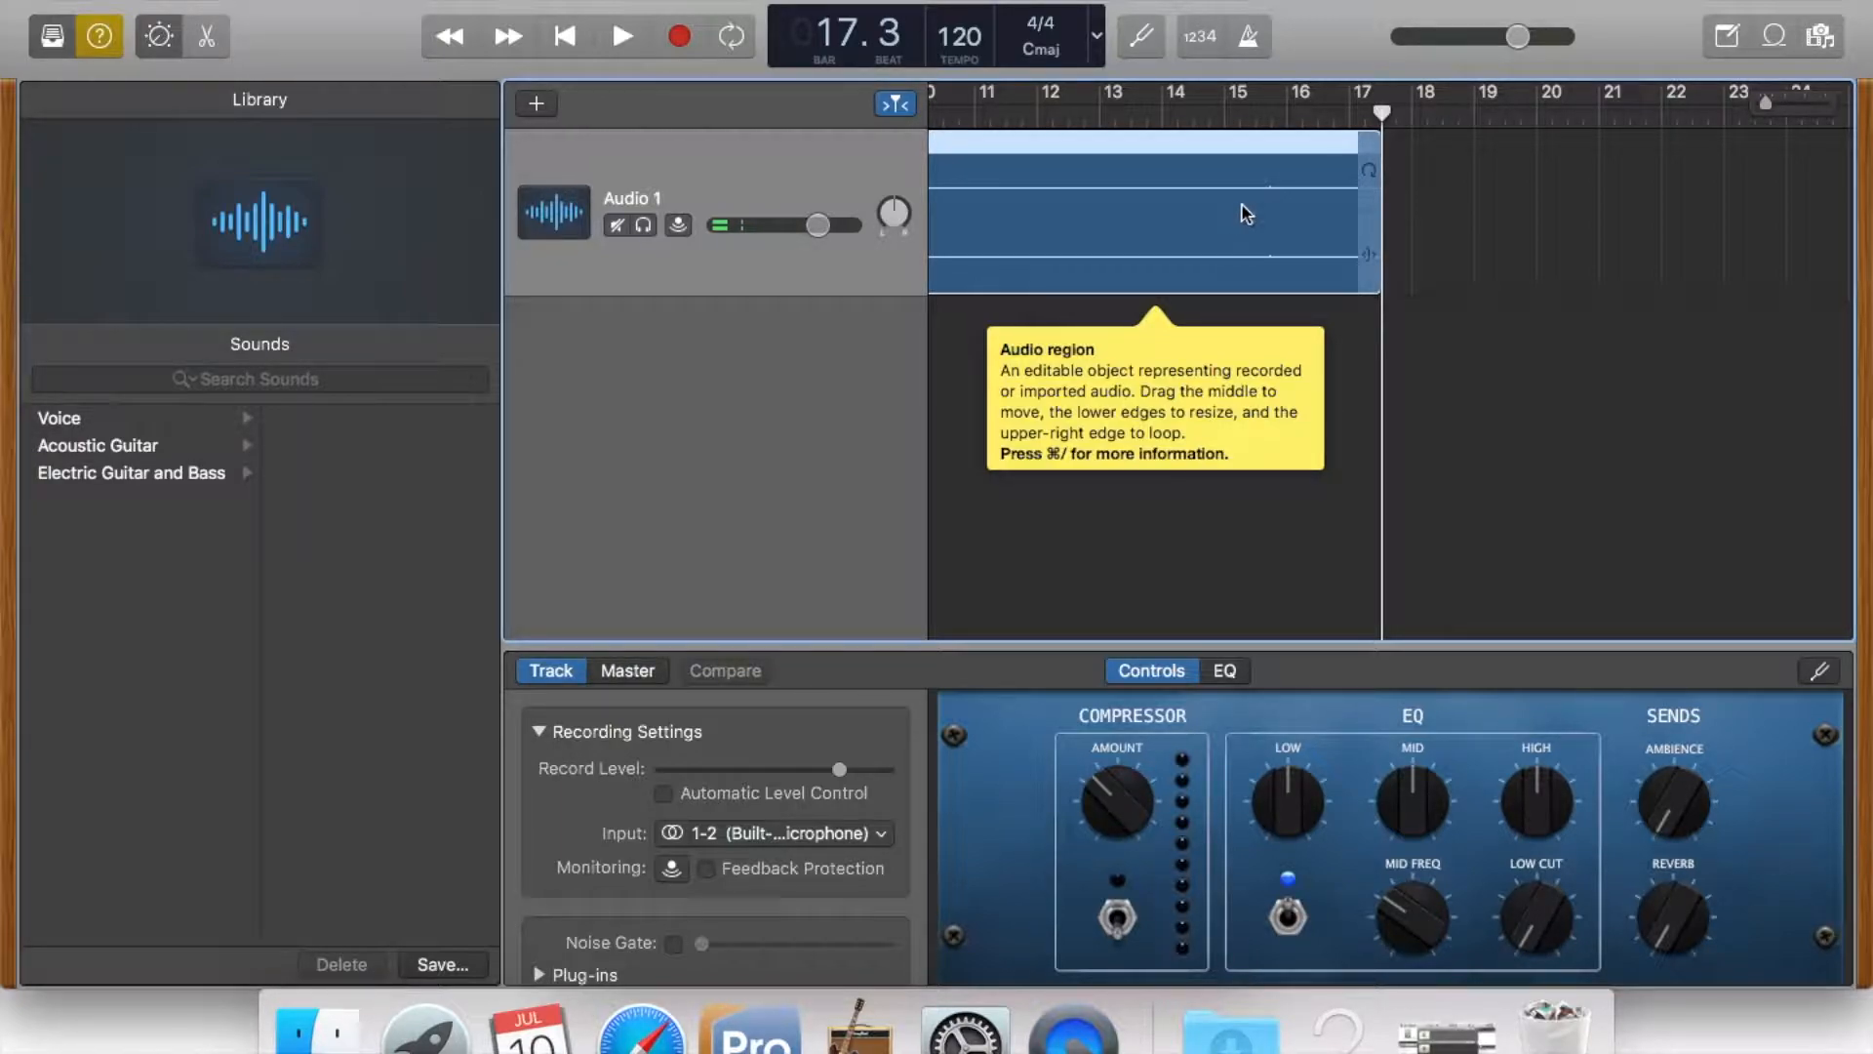
drag(1365, 117, 1034, 115)
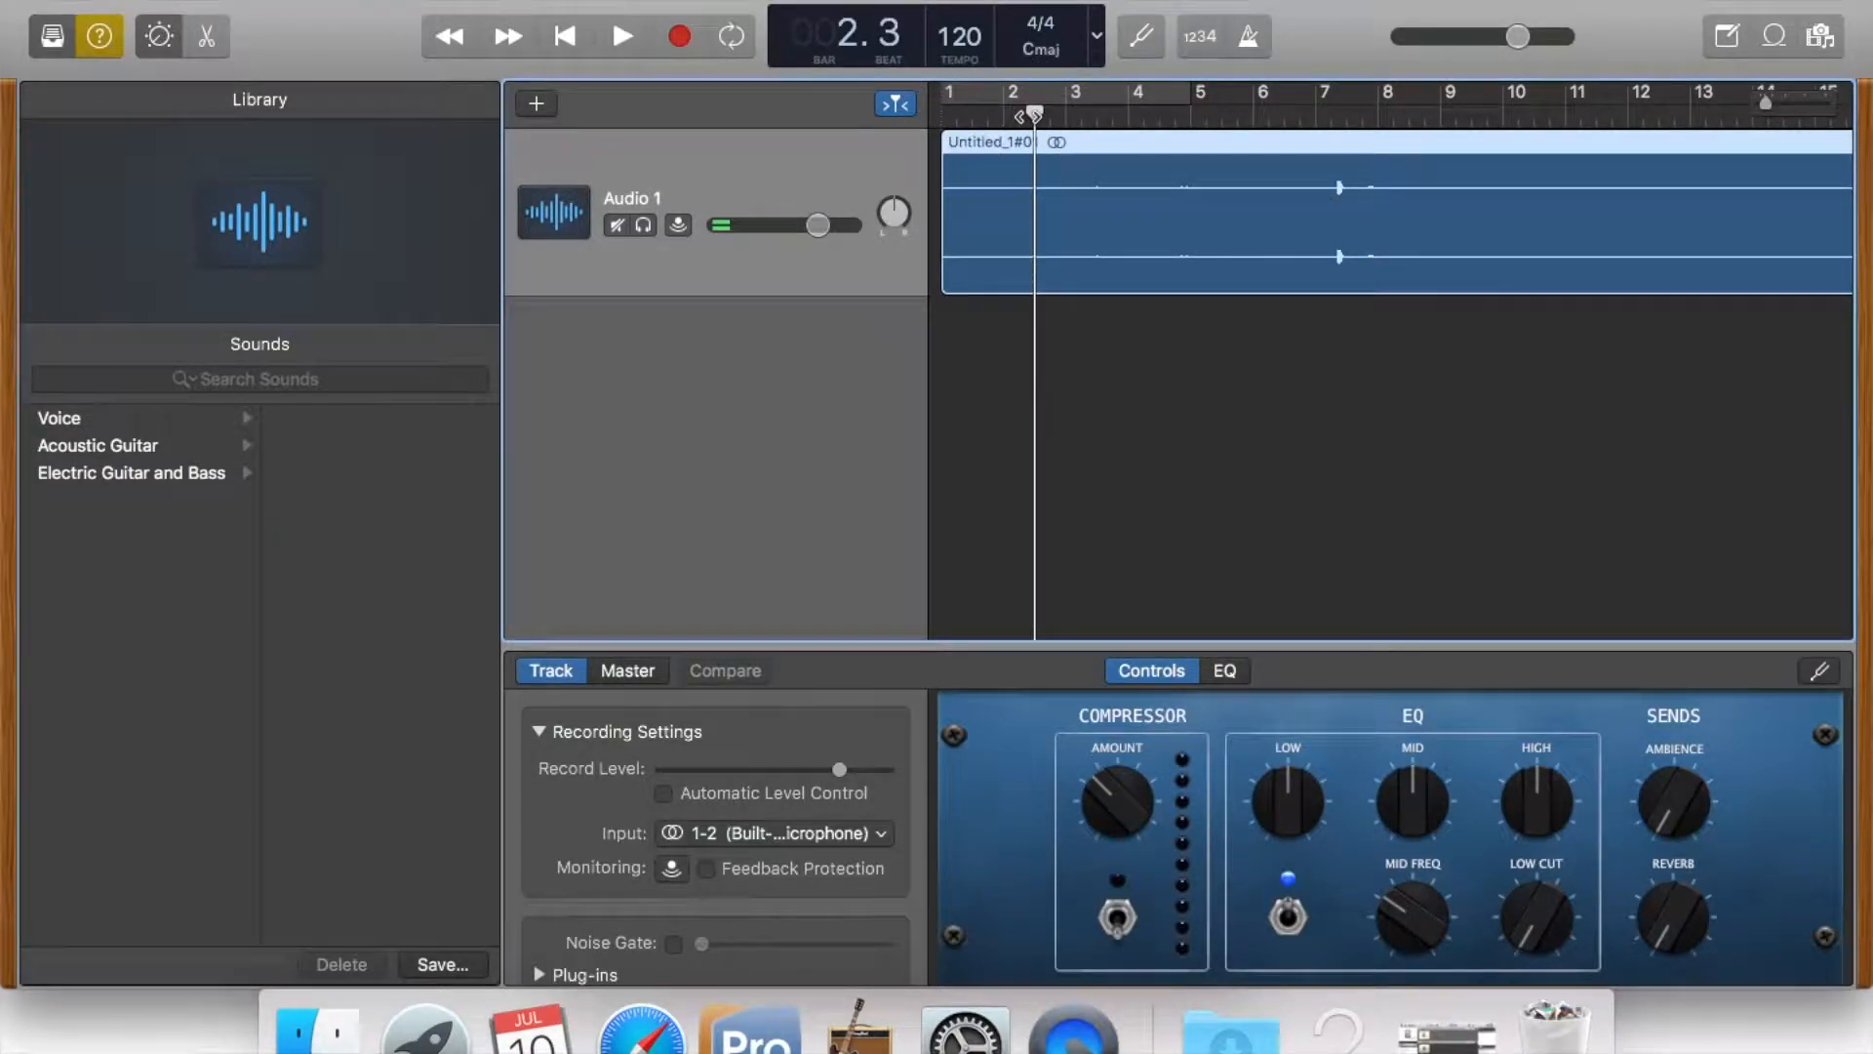
mouse_move(996, 213)
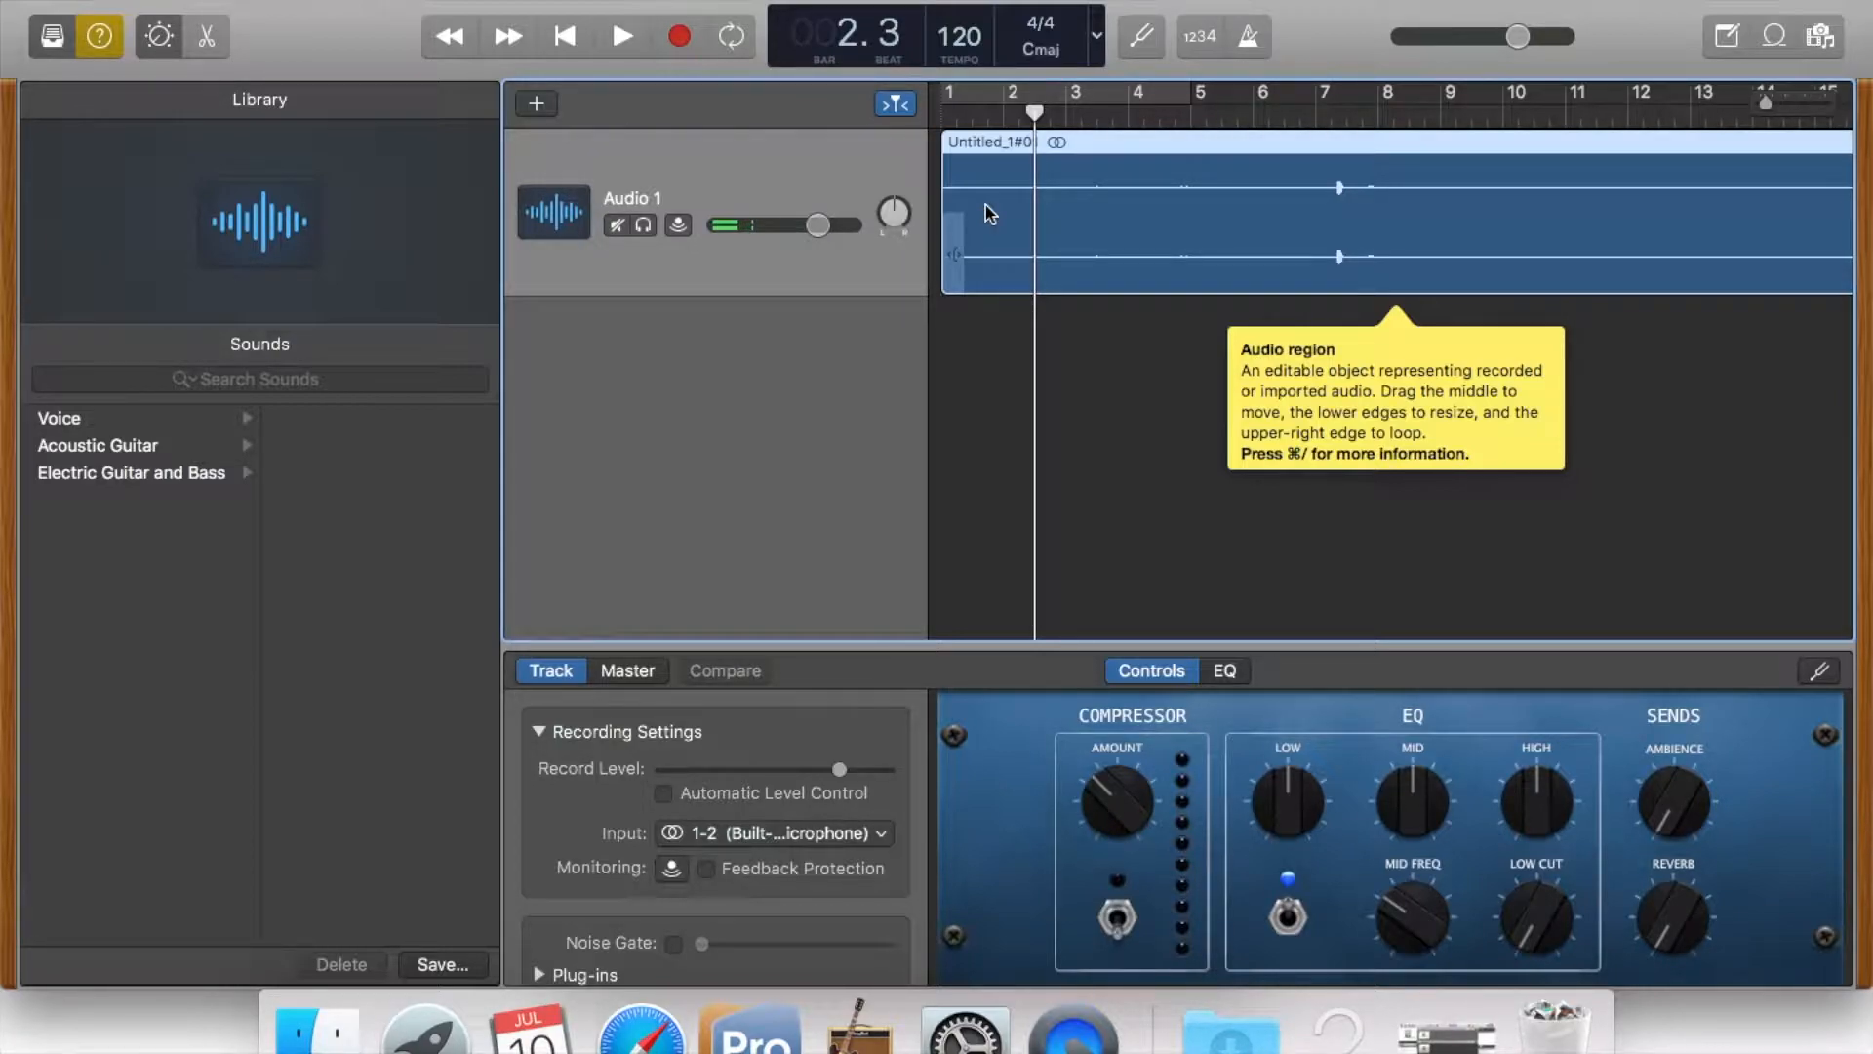
mouse_move(508, 39)
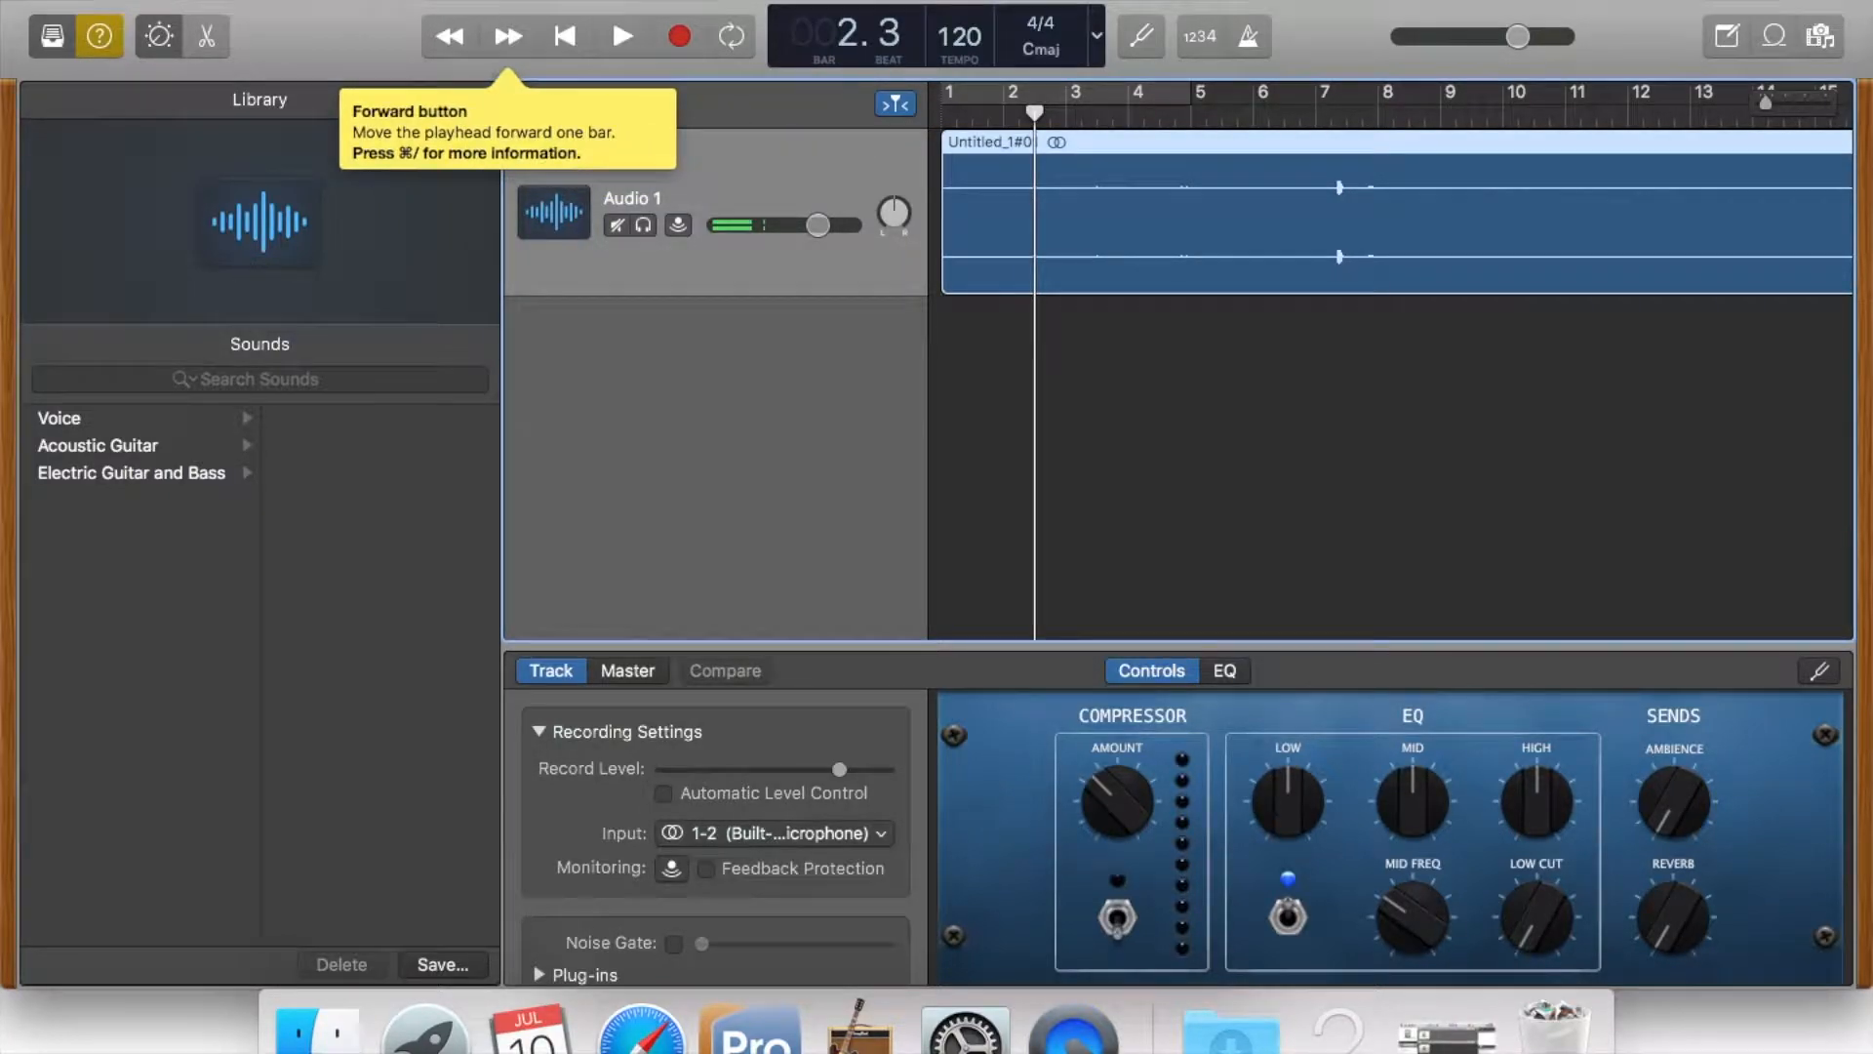
click(278, 0)
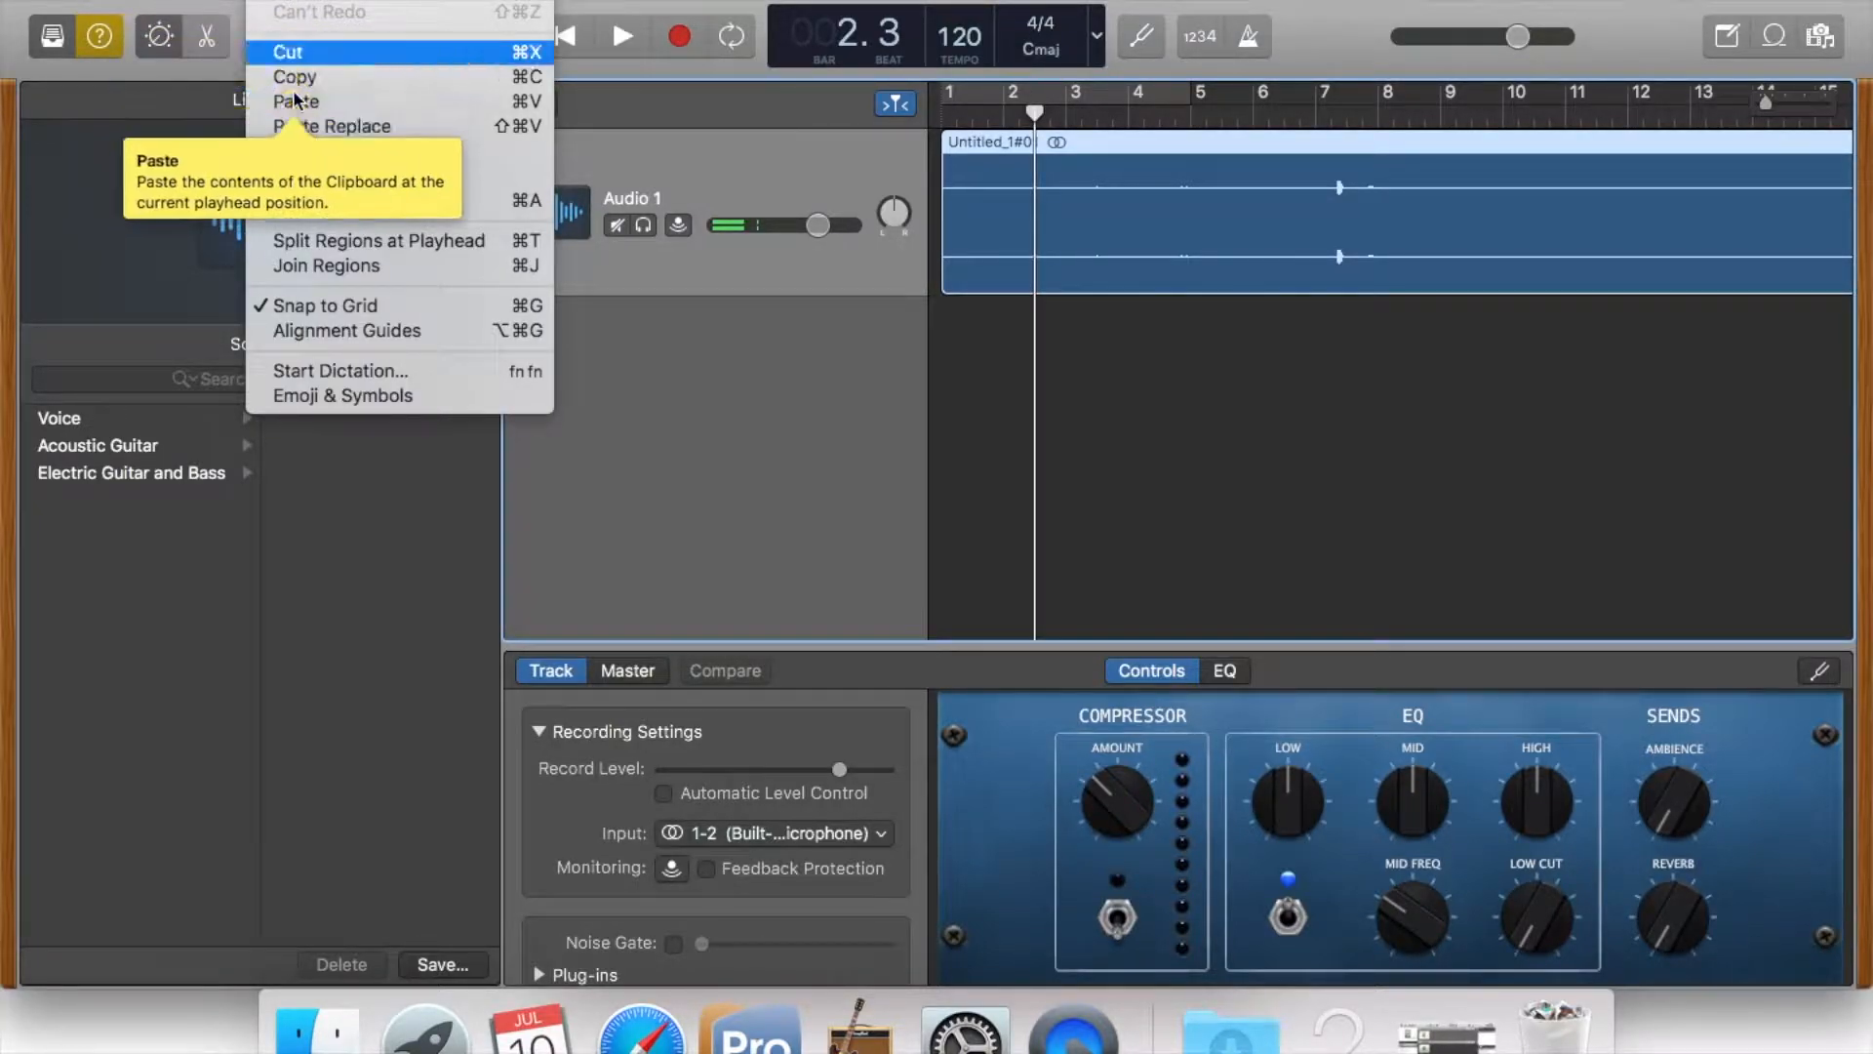
click(408, 241)
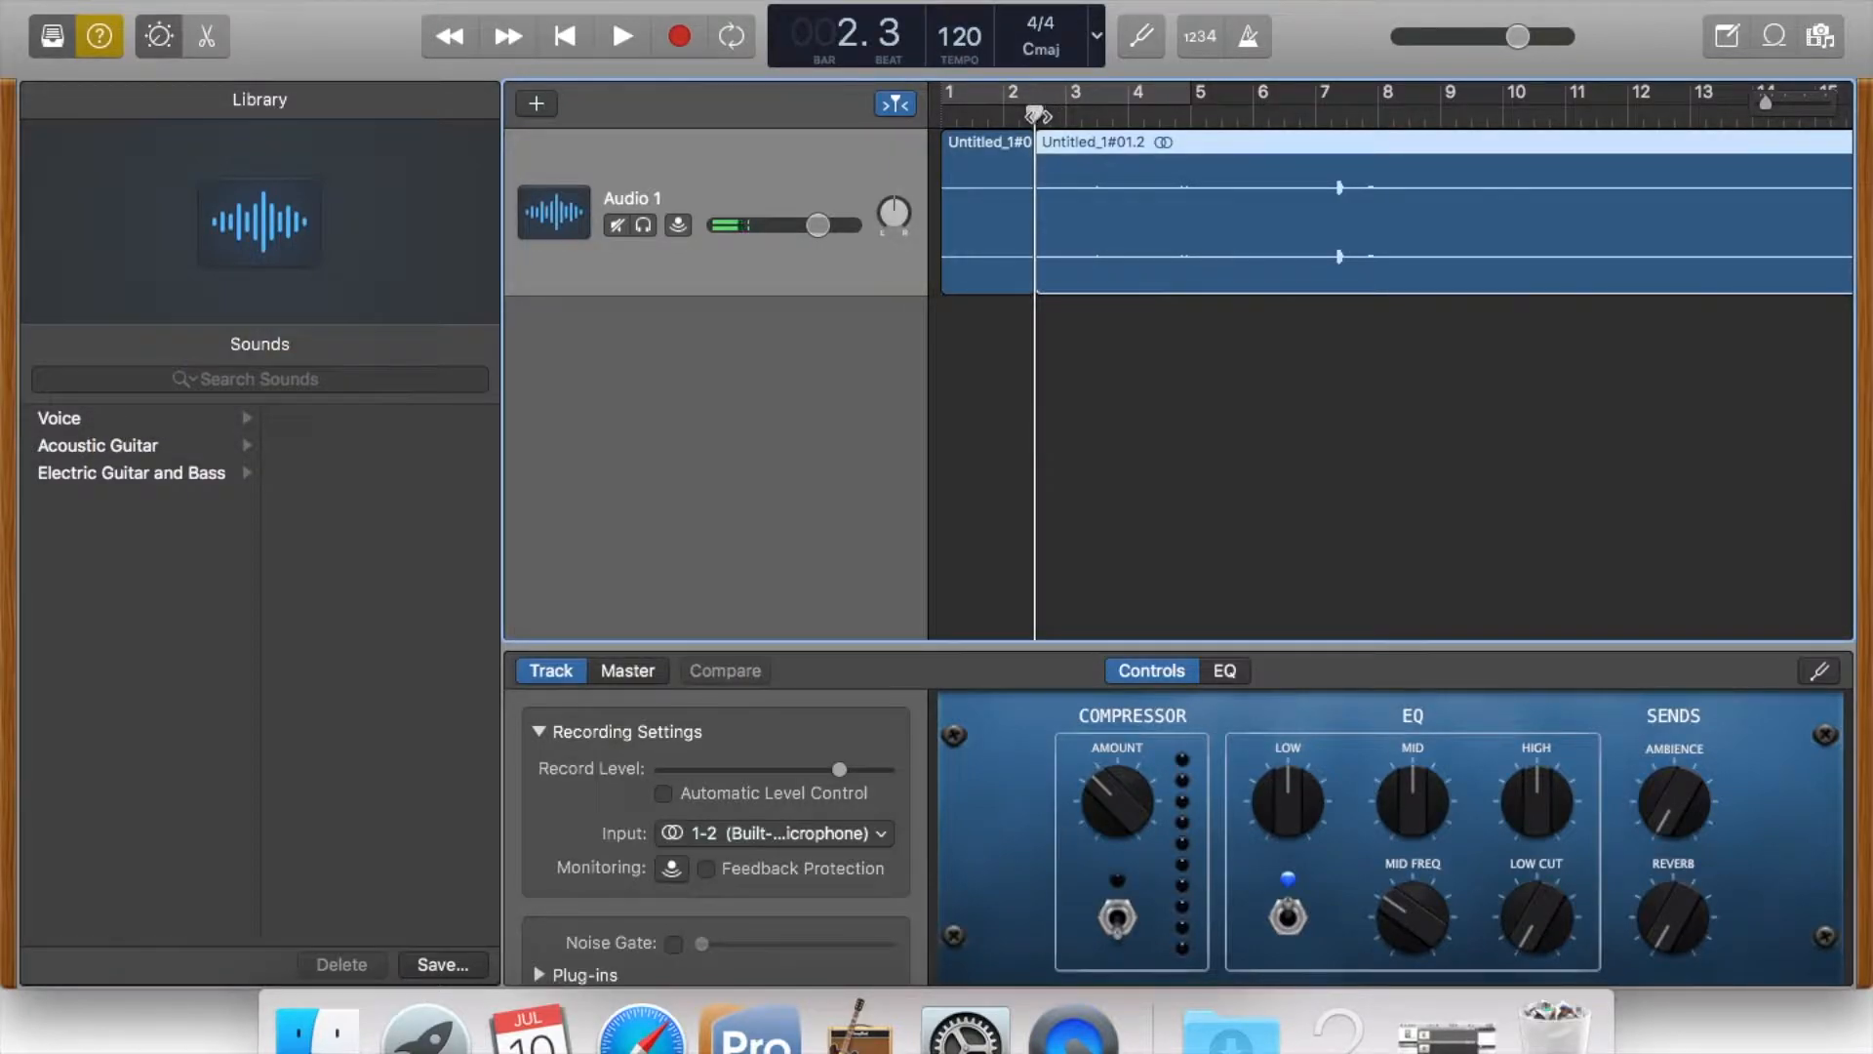
Delete the short opening segment before the split in the recording.
click(992, 169)
click(1124, 169)
click(963, 170)
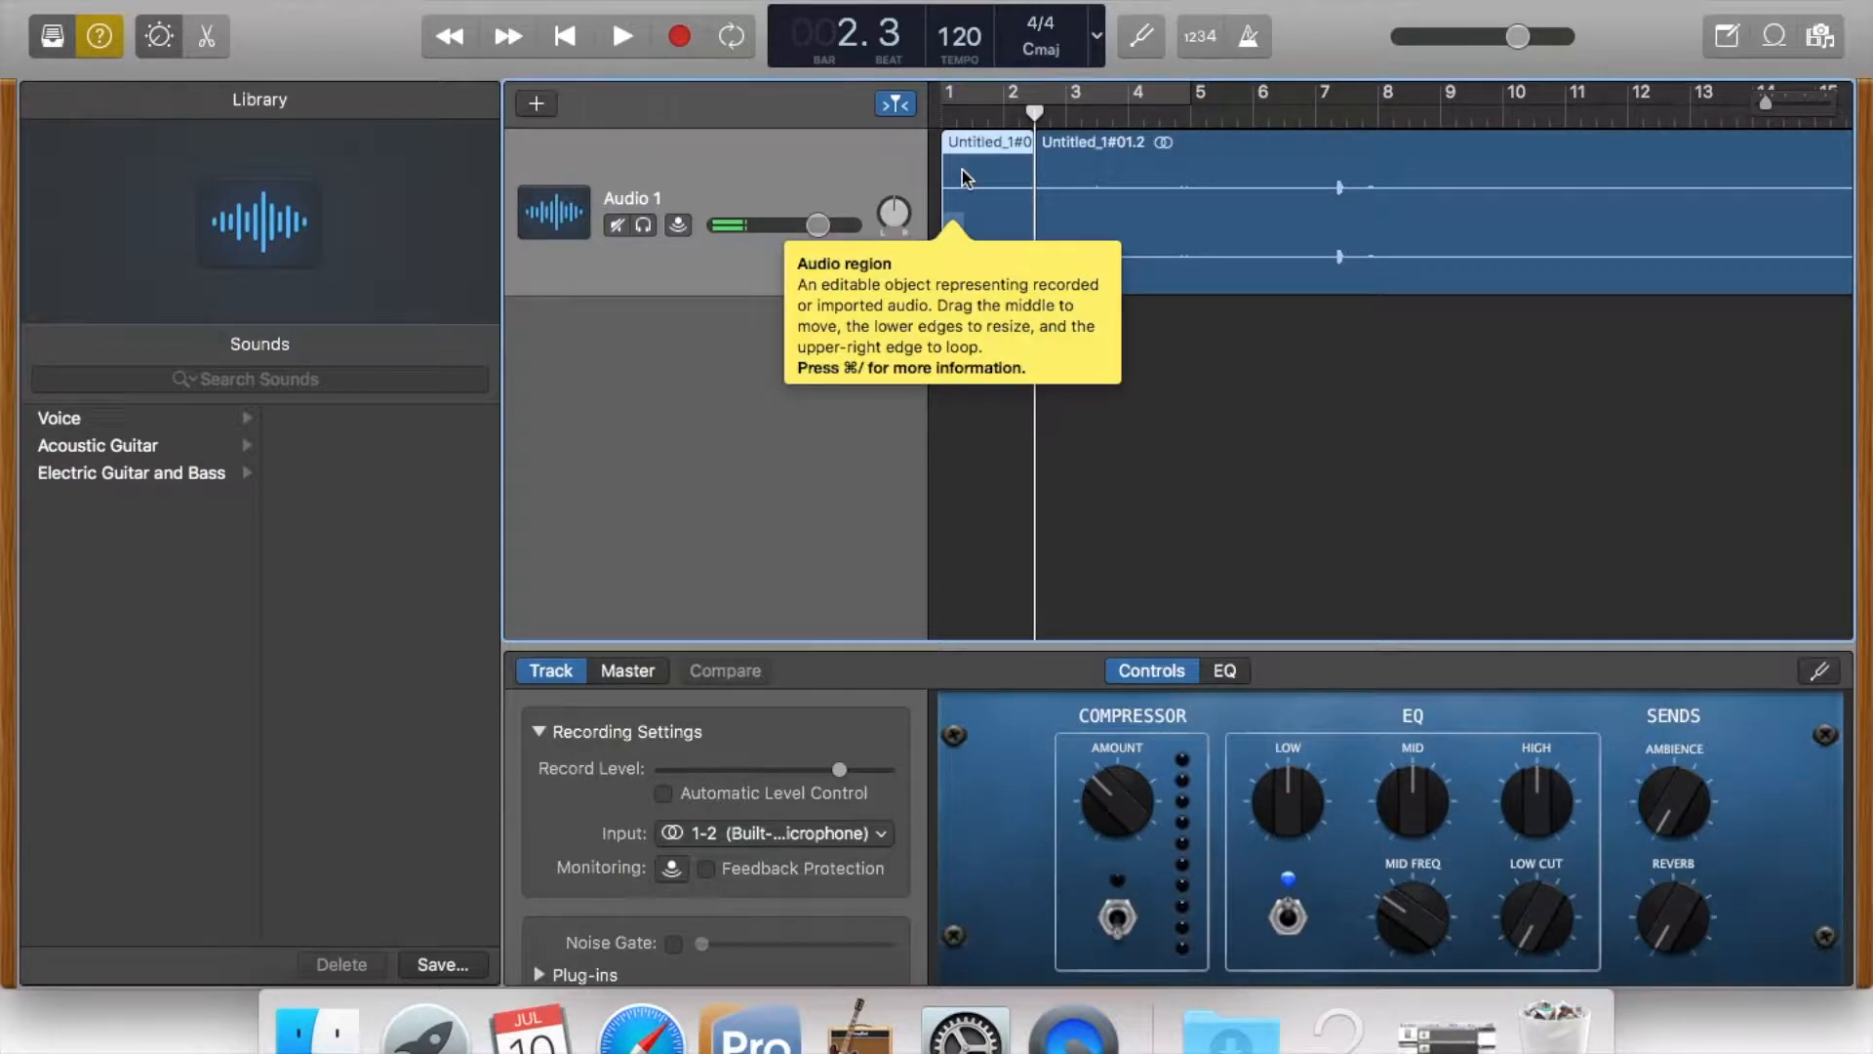
key(Delete)
Split the remaining region at bar 16, beat 1 and delete the short segment at its end.
drag(1036, 112, 1612, 180)
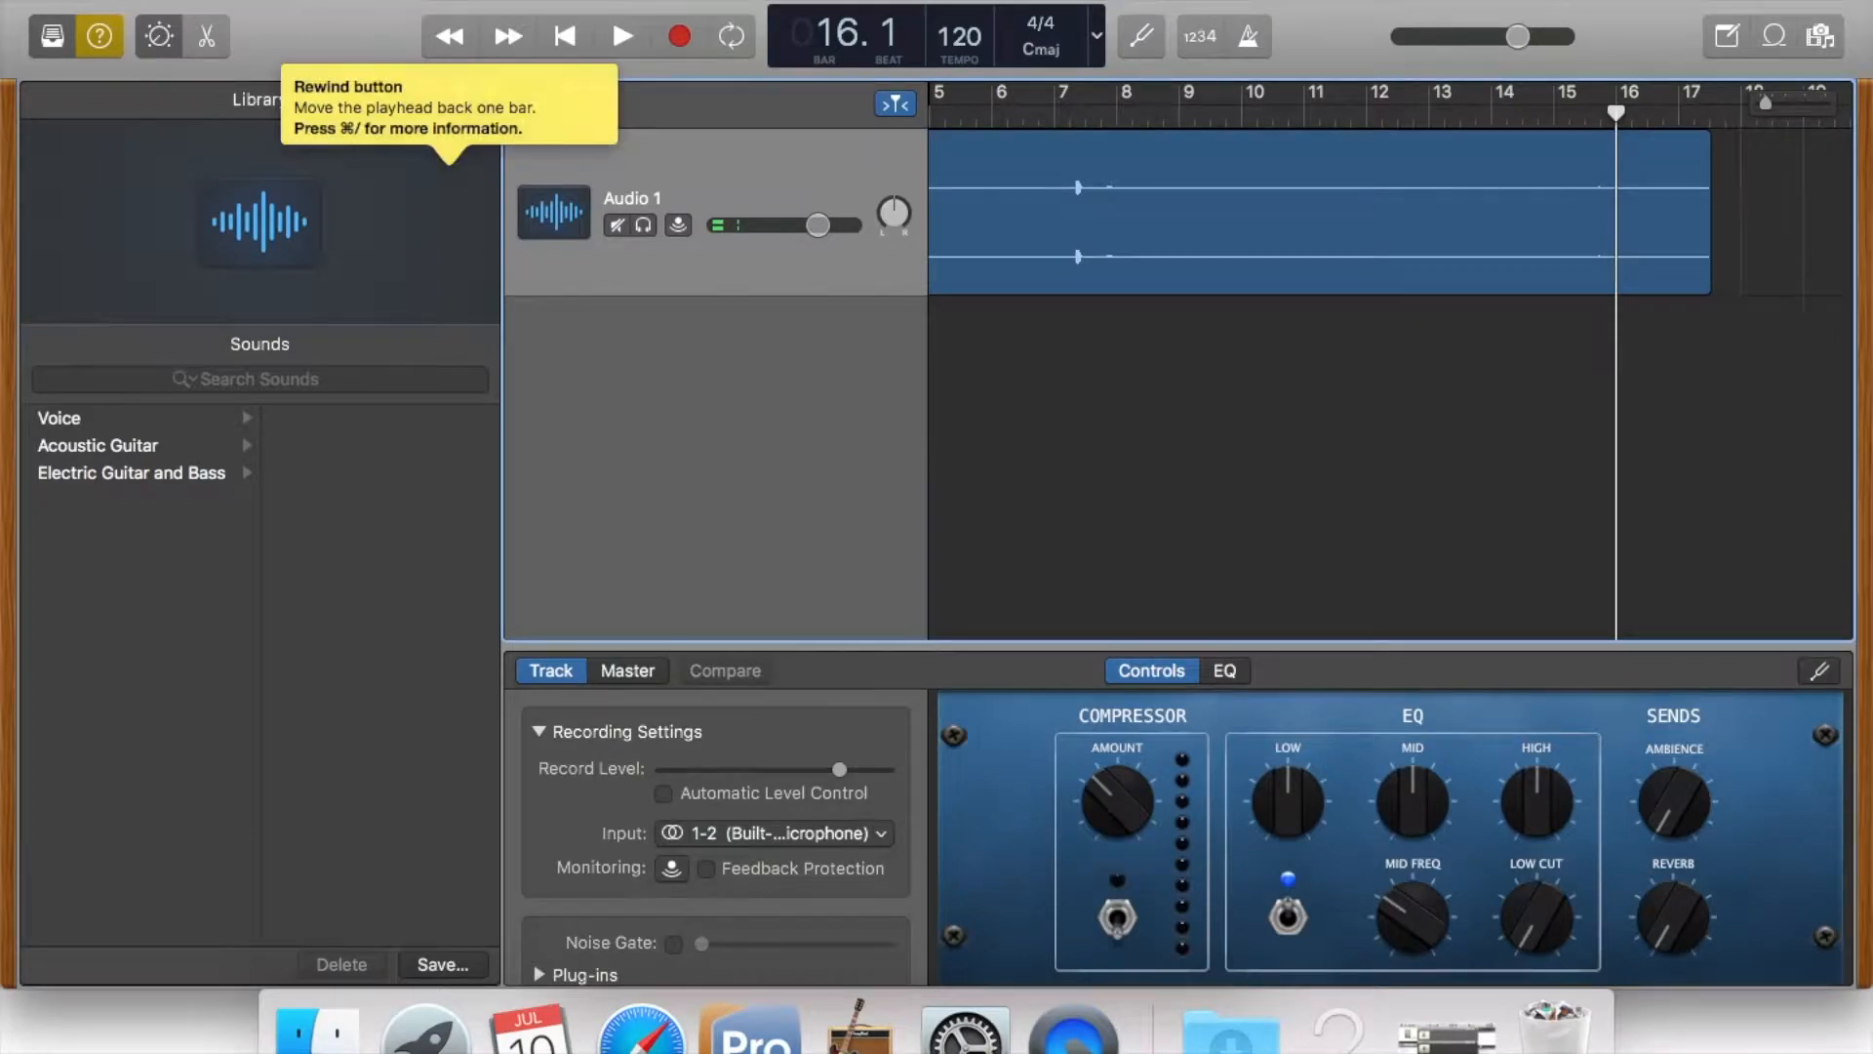
click(278, 11)
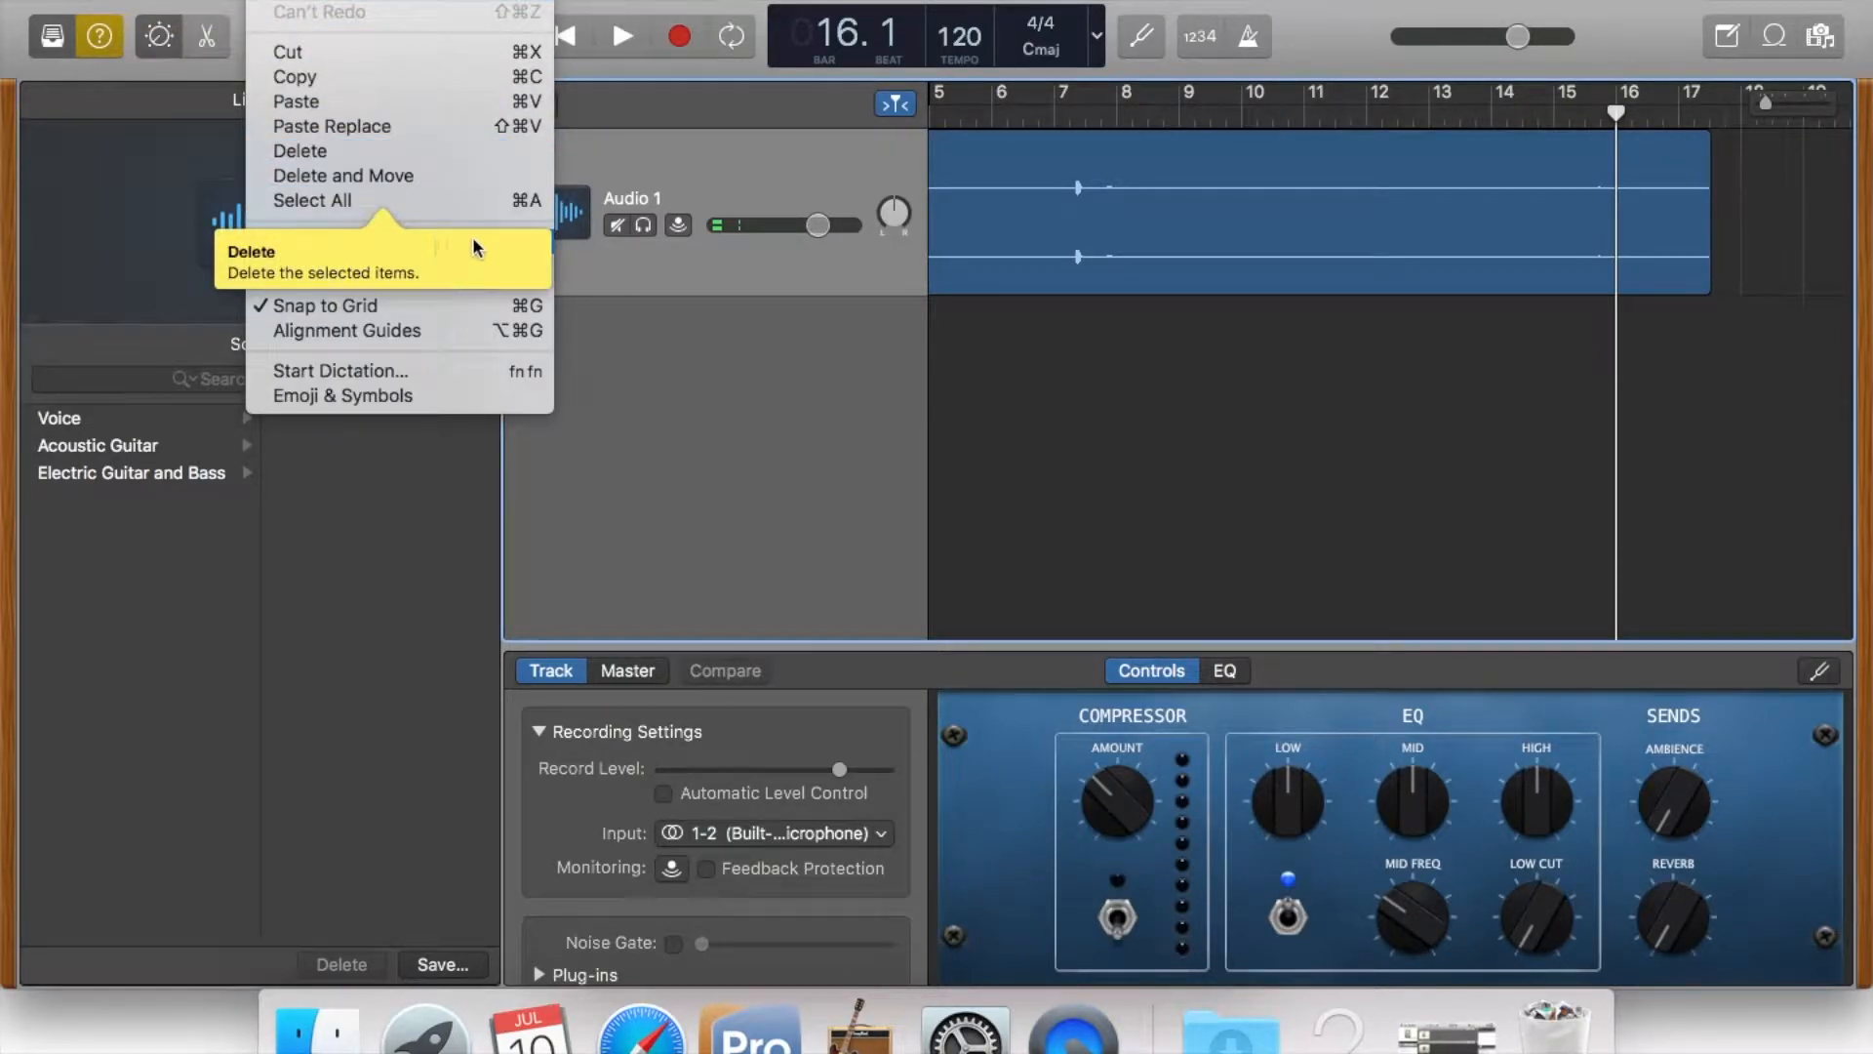
click(313, 240)
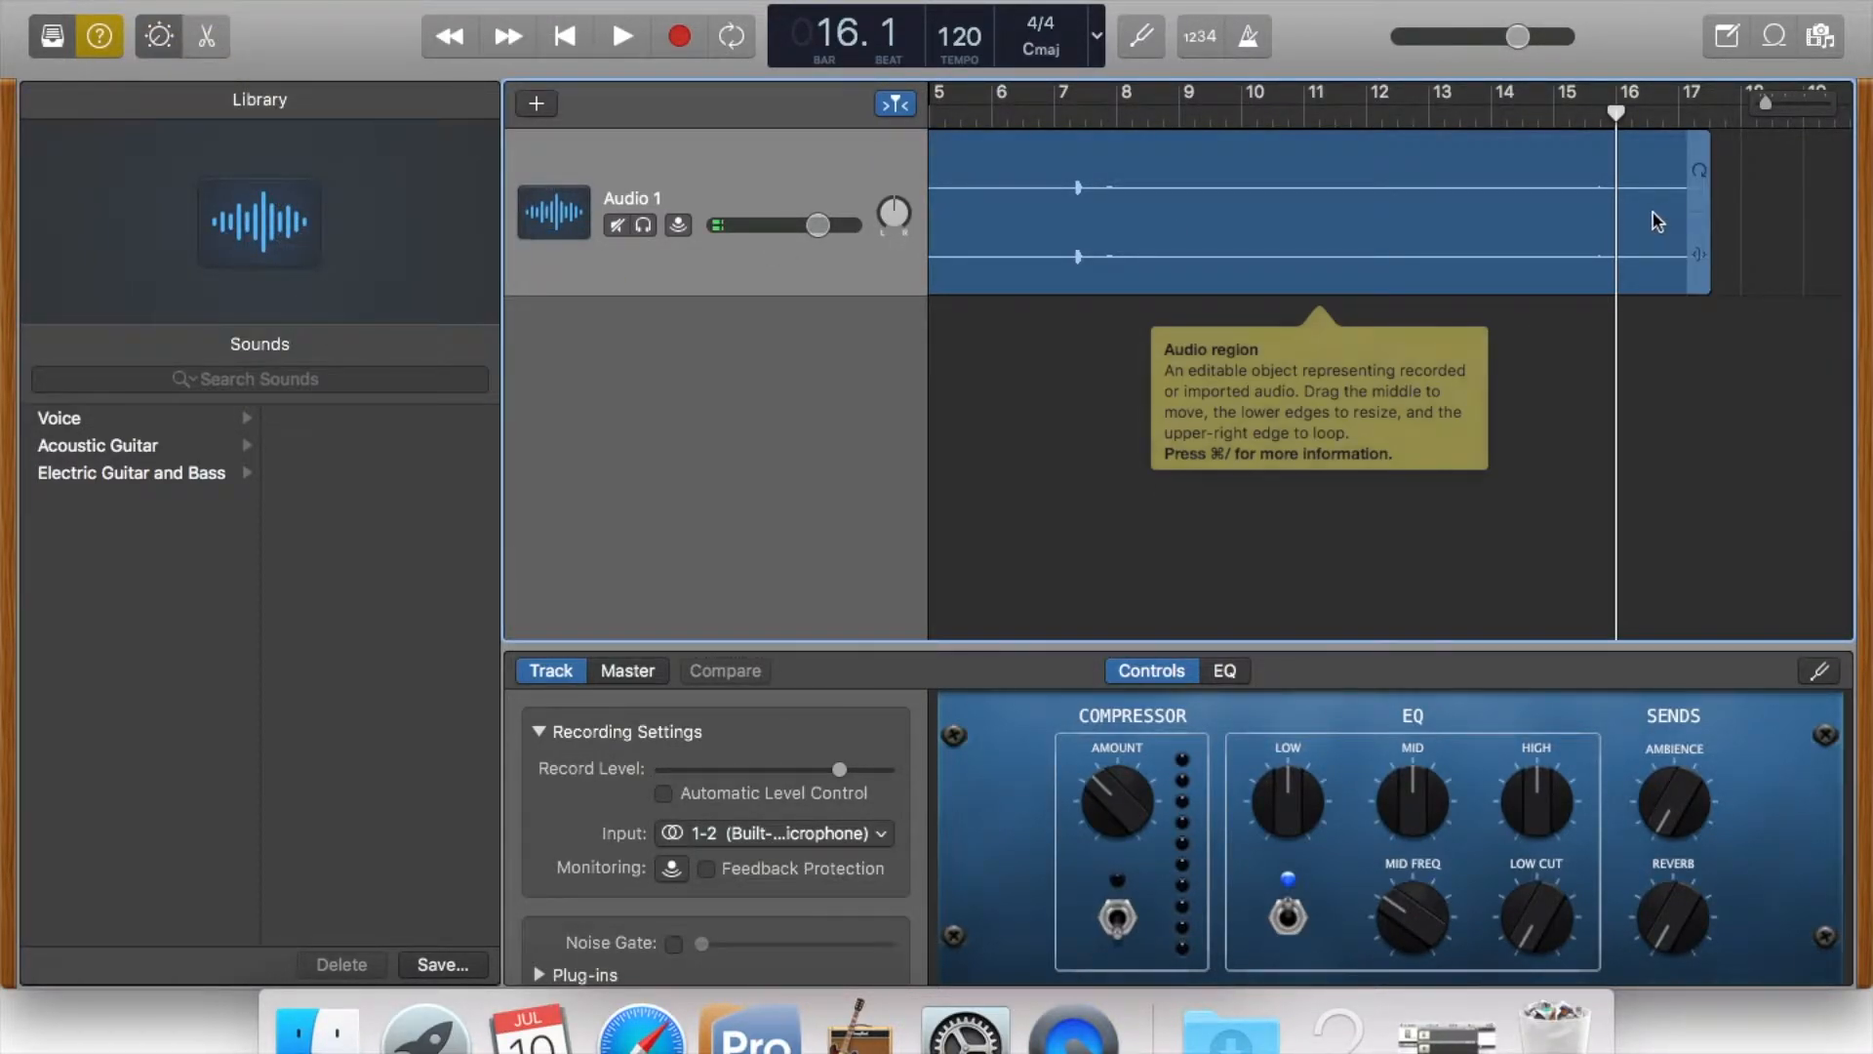
click(1658, 219)
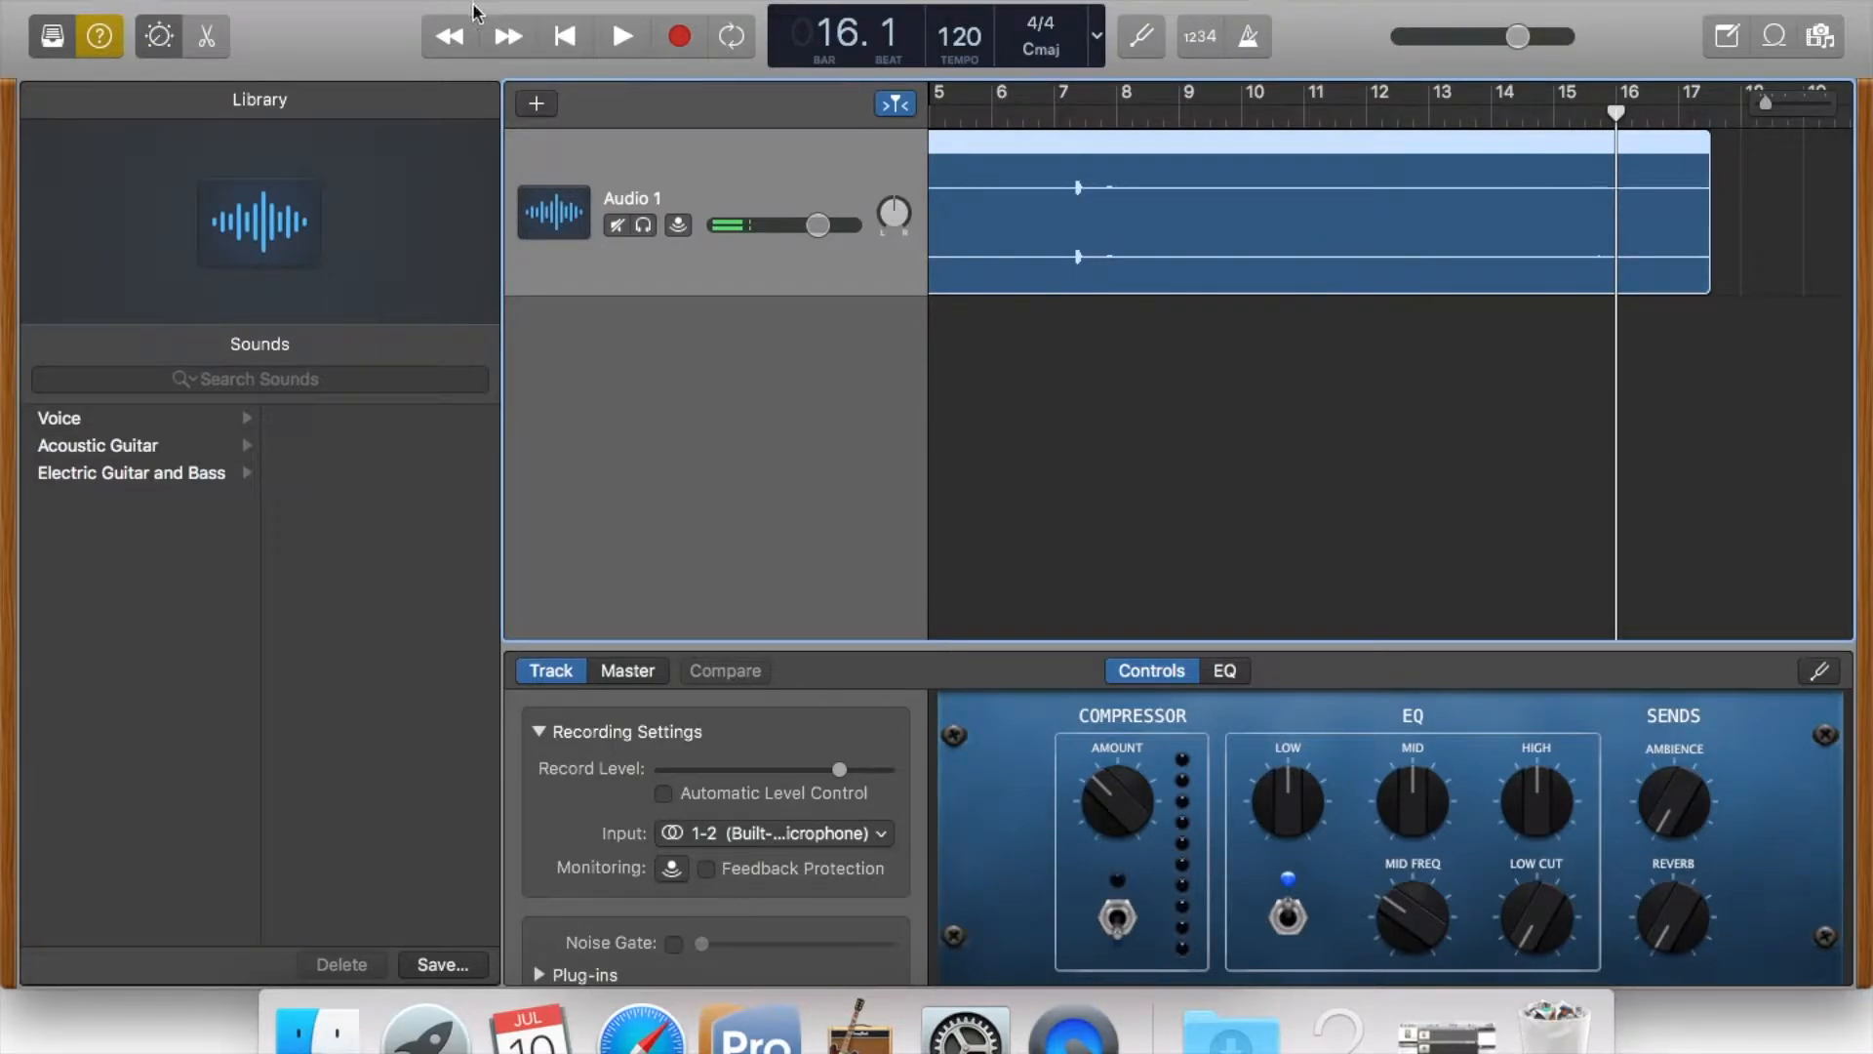
click(278, 11)
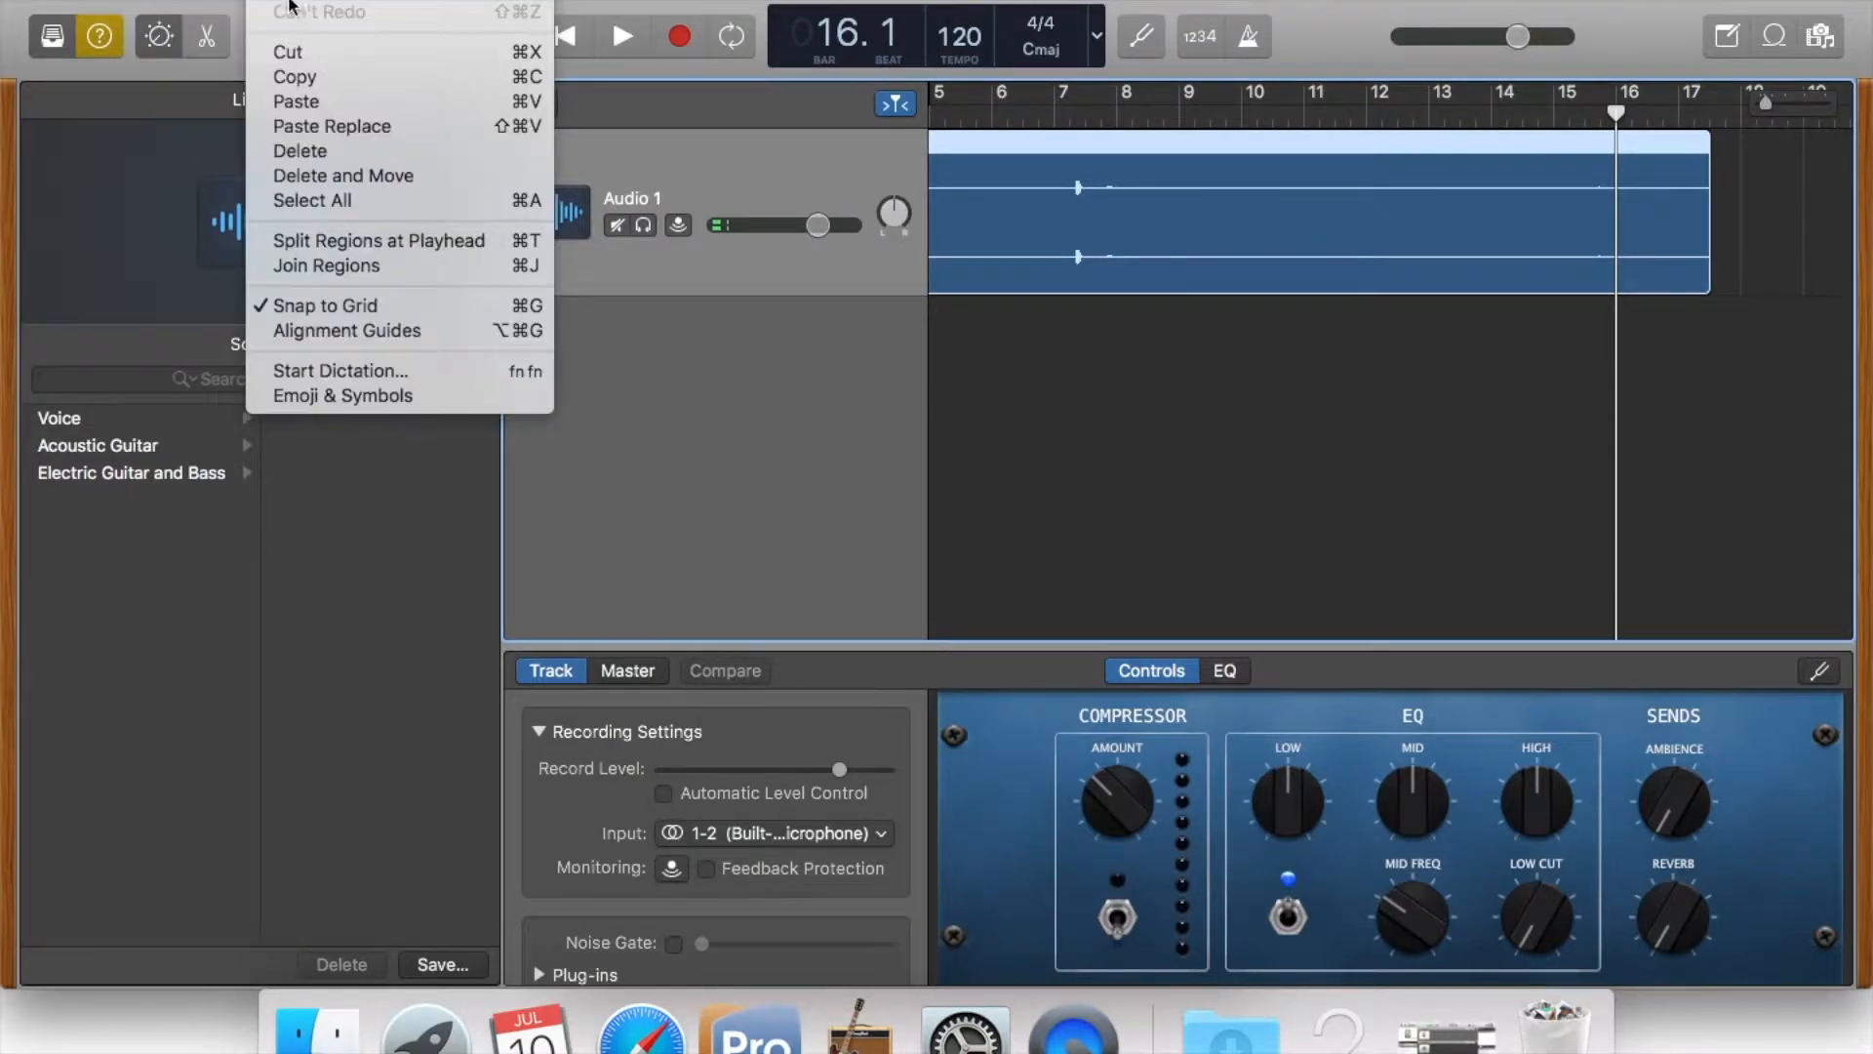
click(418, 240)
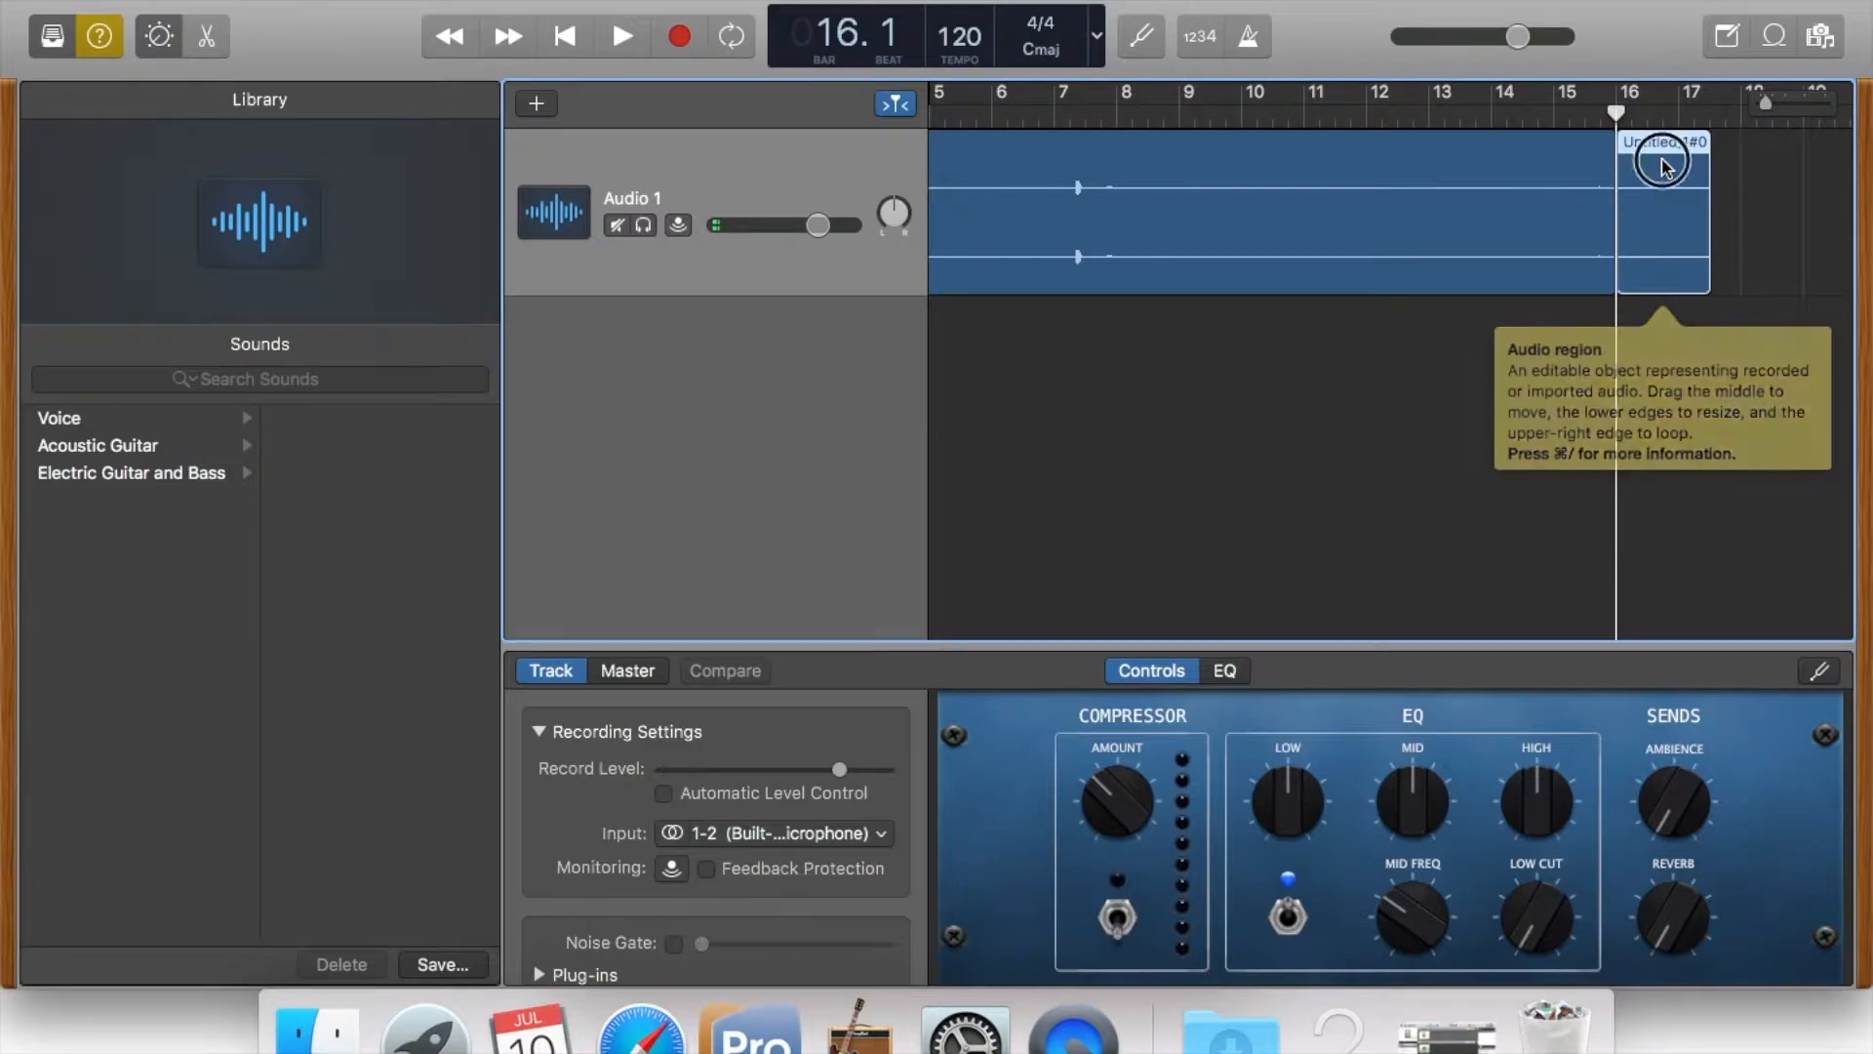
key(Delete)
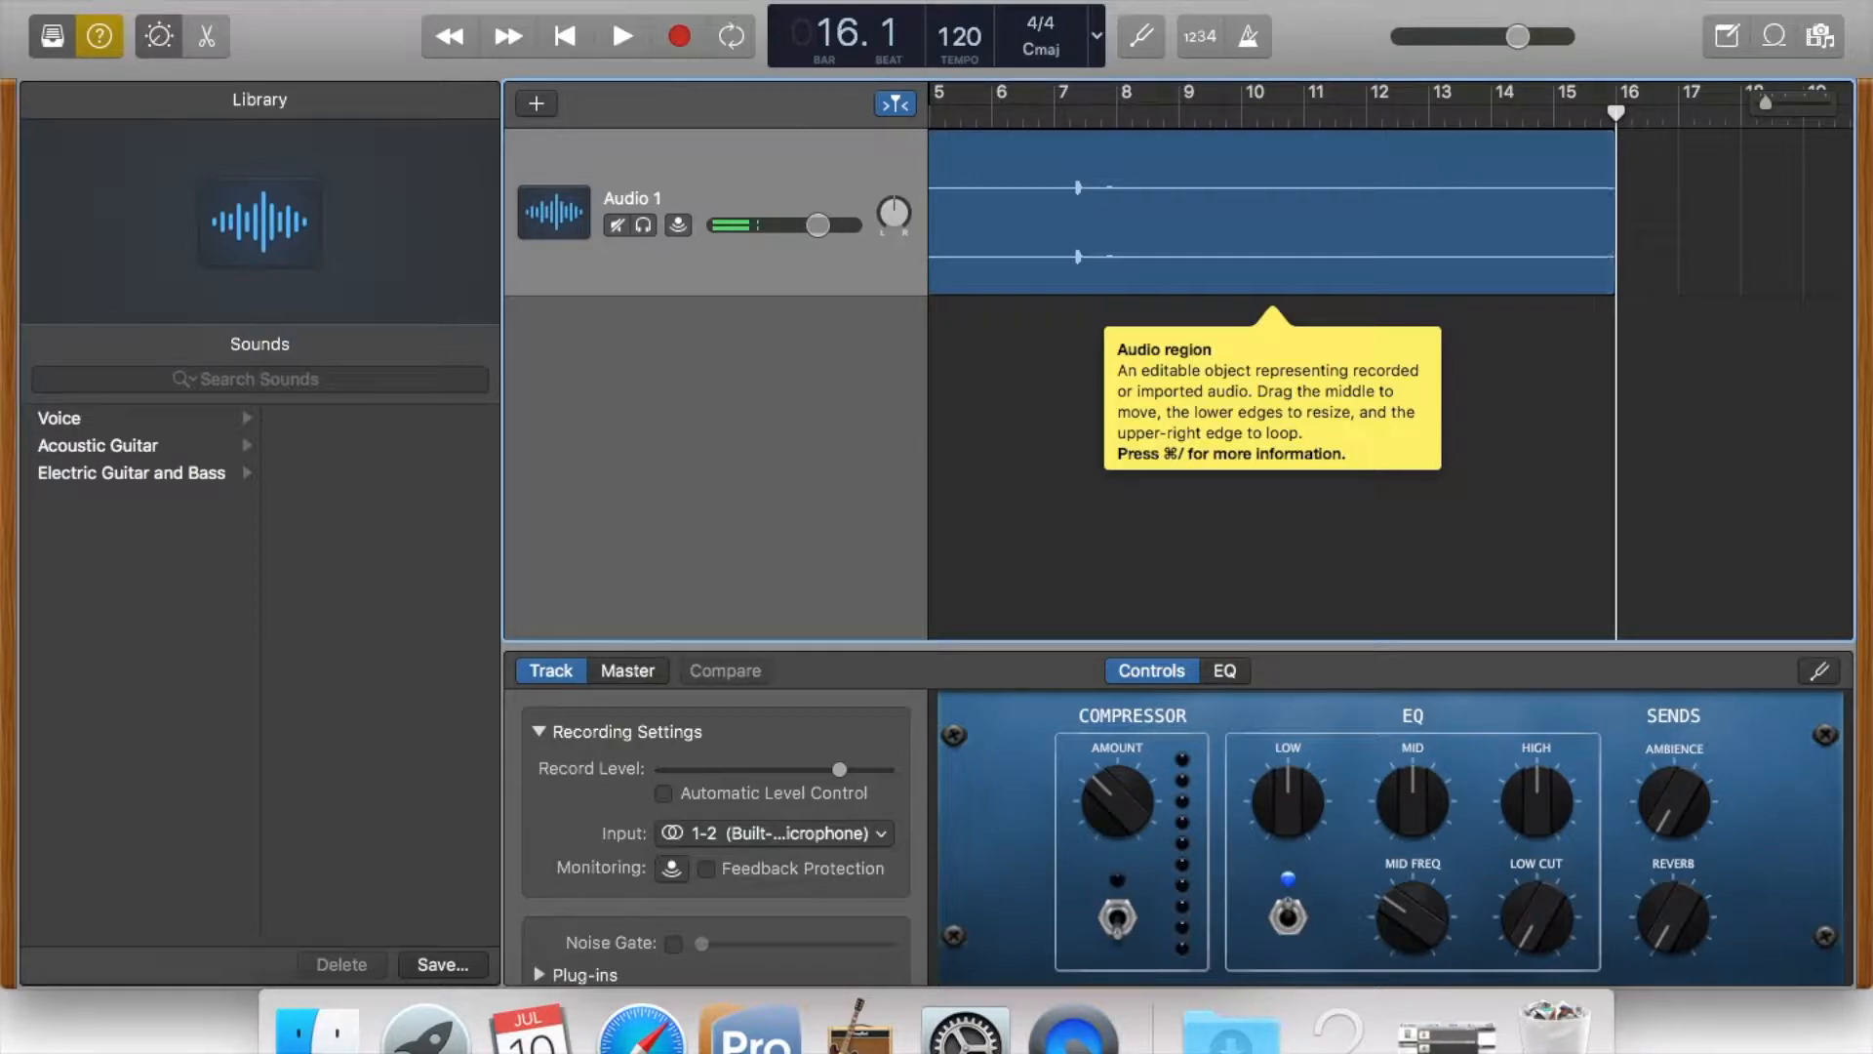
Save the project as "Luke- The Greatest Servant" in the Sermons folder.
click(221, 1)
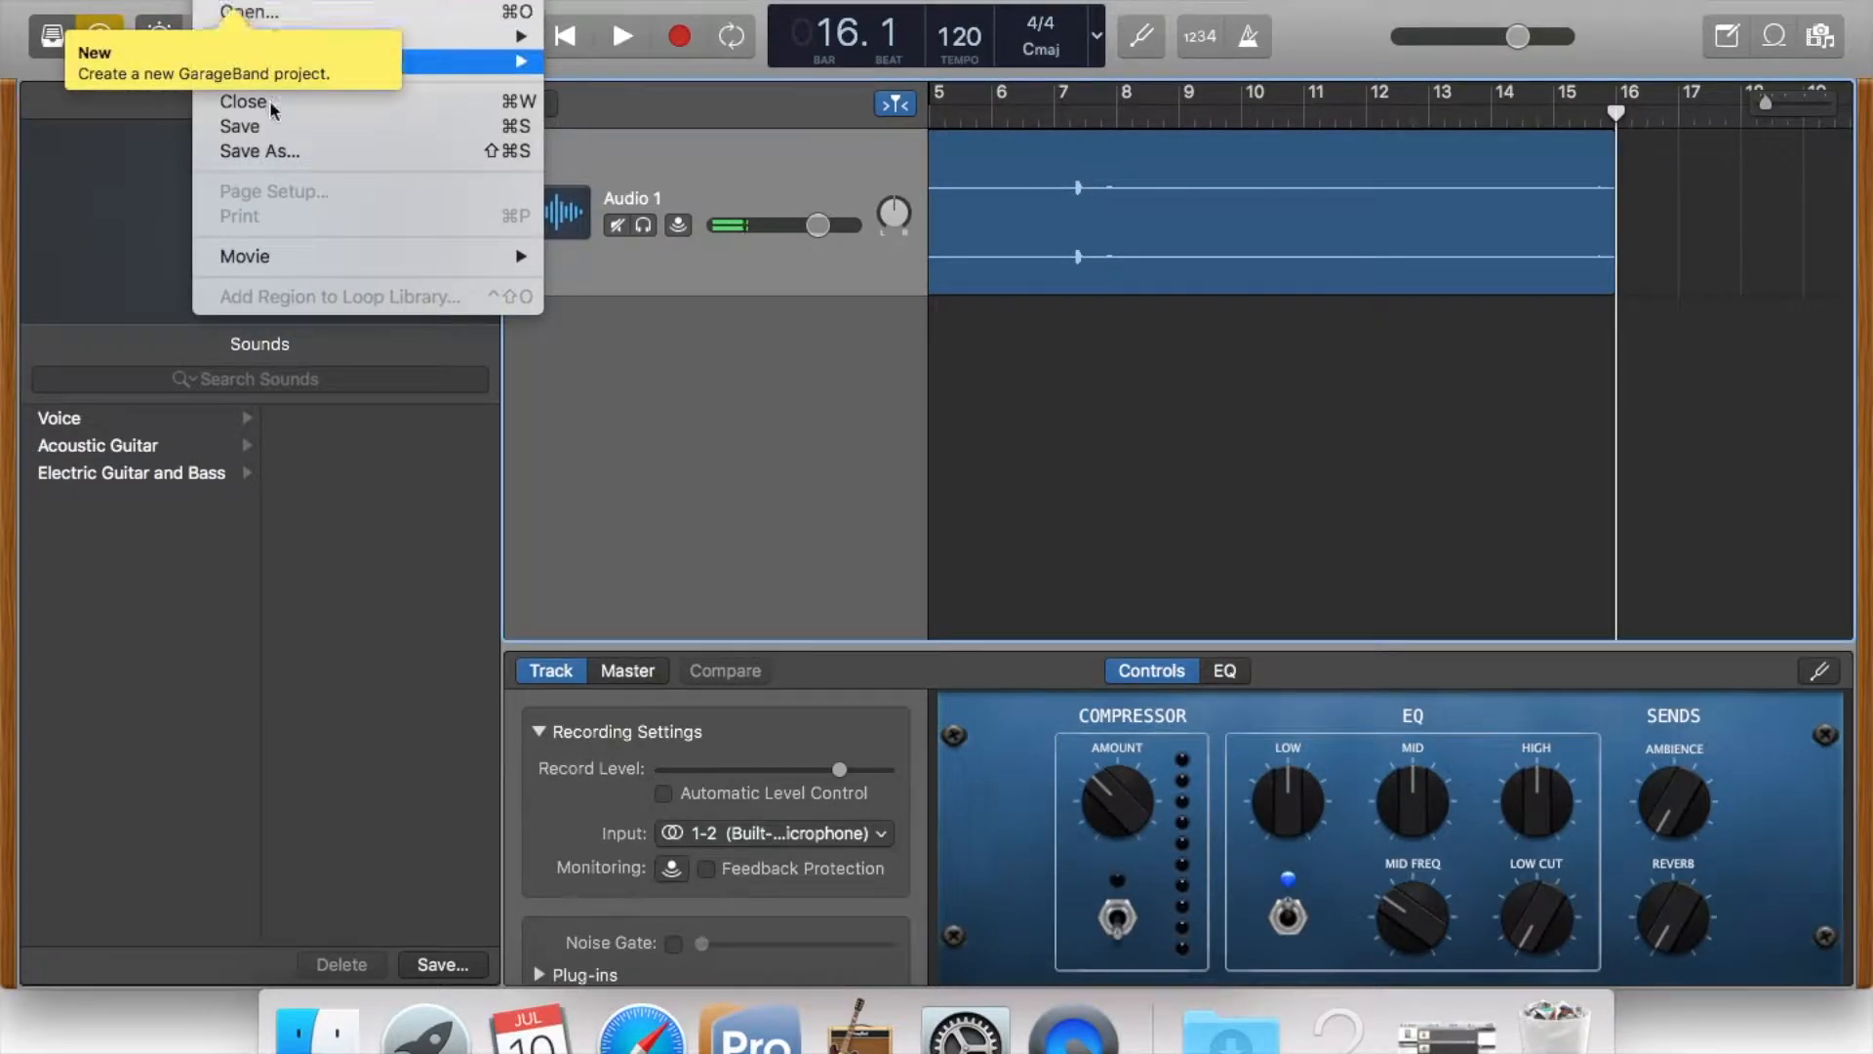
click(246, 150)
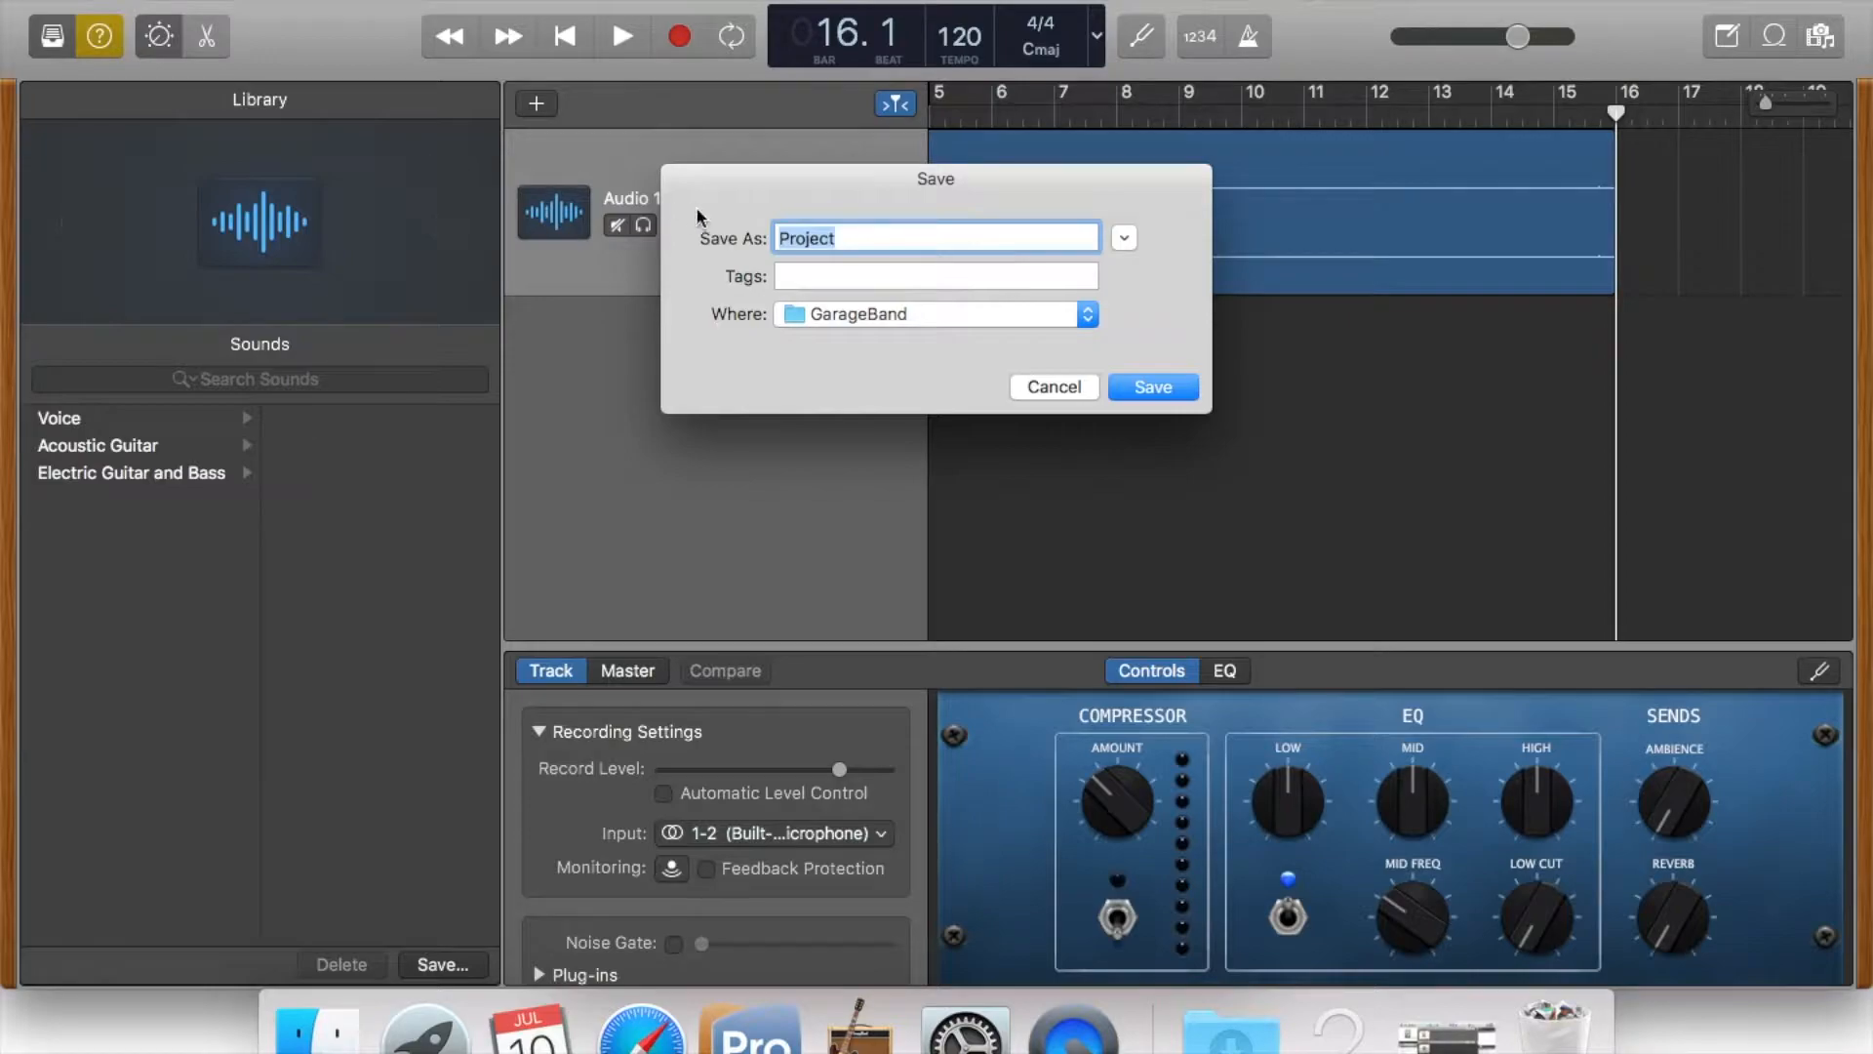
click(787, 314)
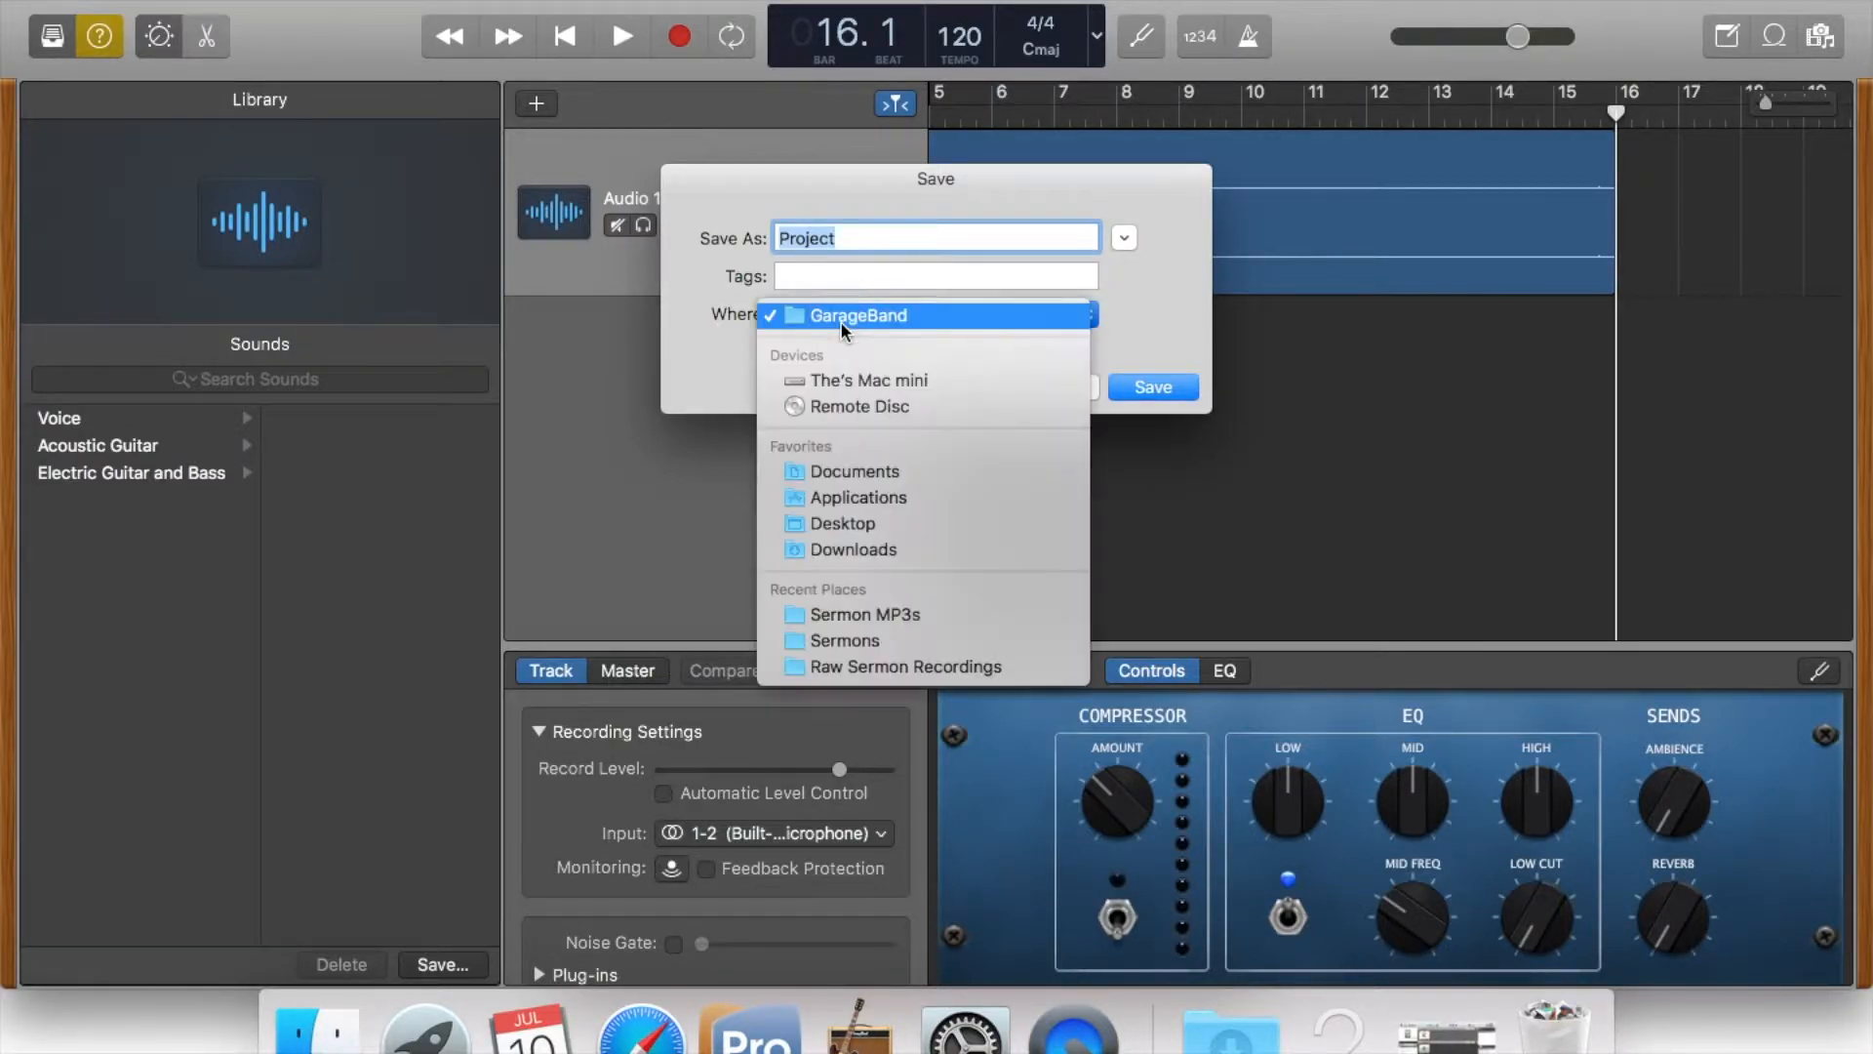
click(846, 641)
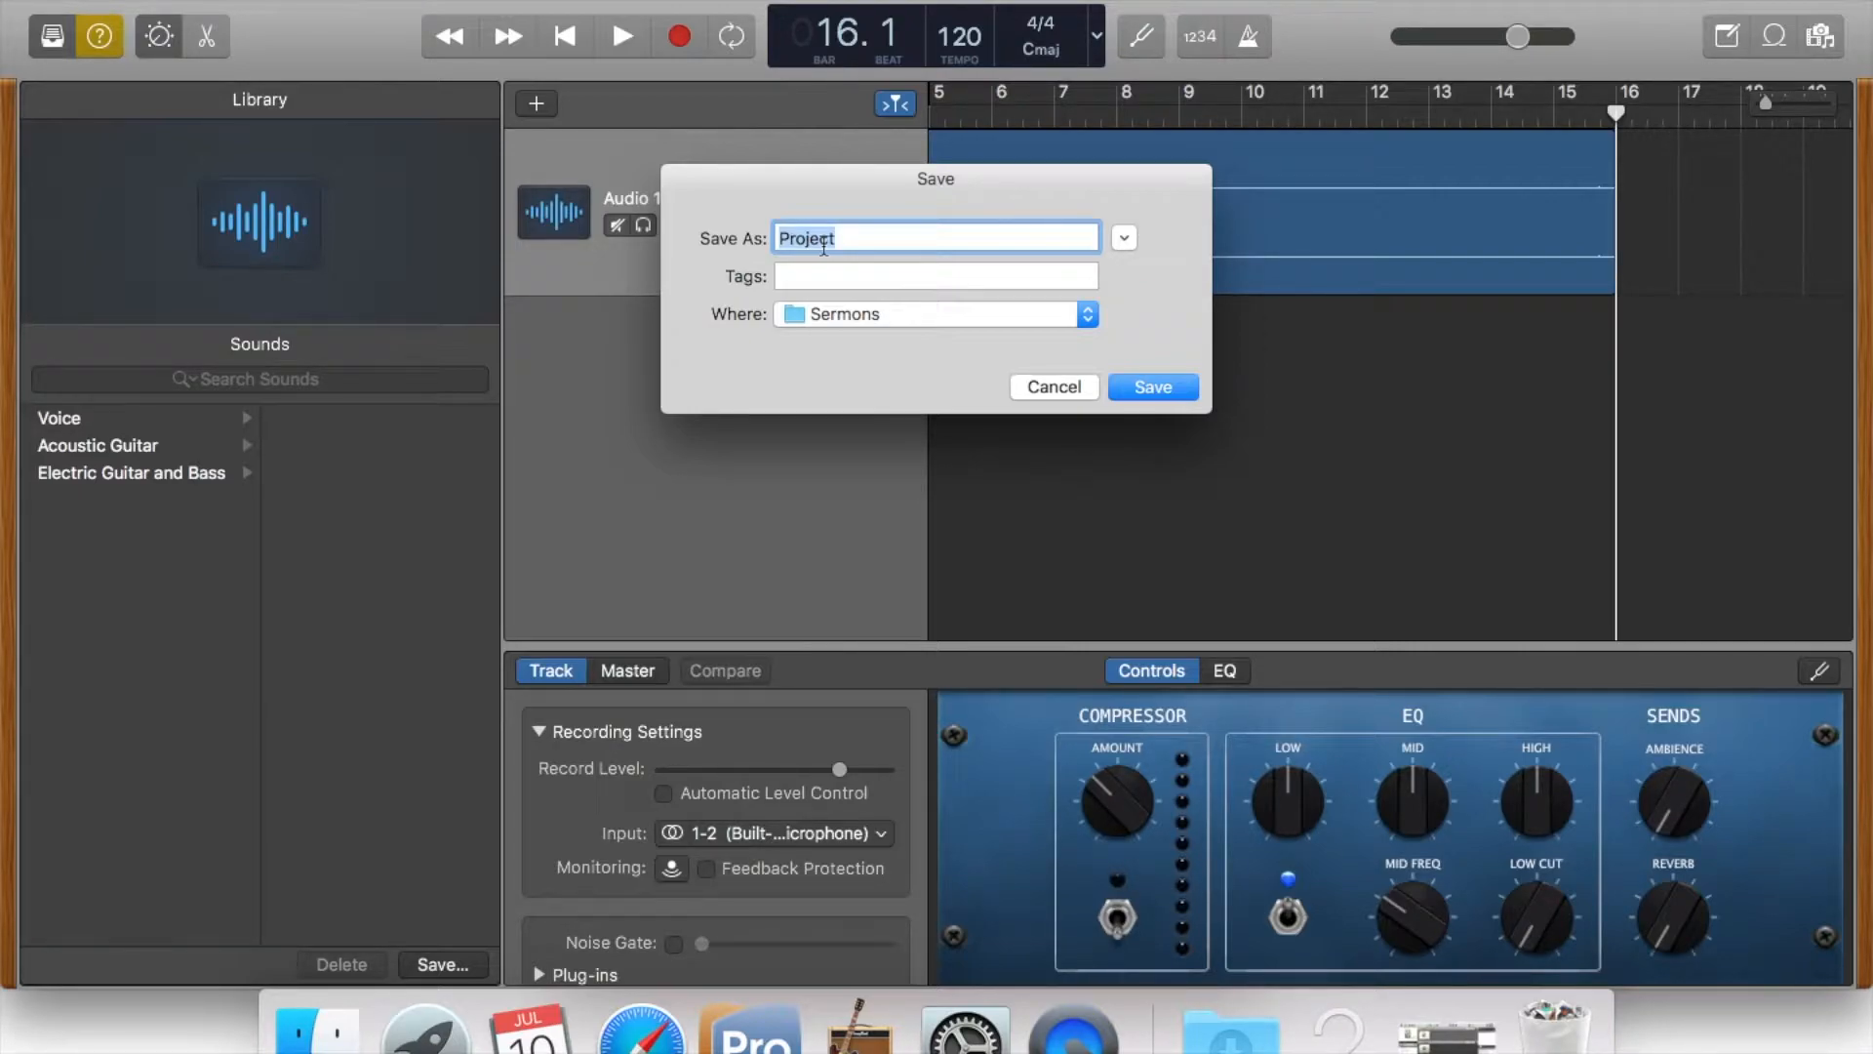
text(Luke-)
key(BackSpace)
key(BackSpace)
text(- The Greatest Ser)
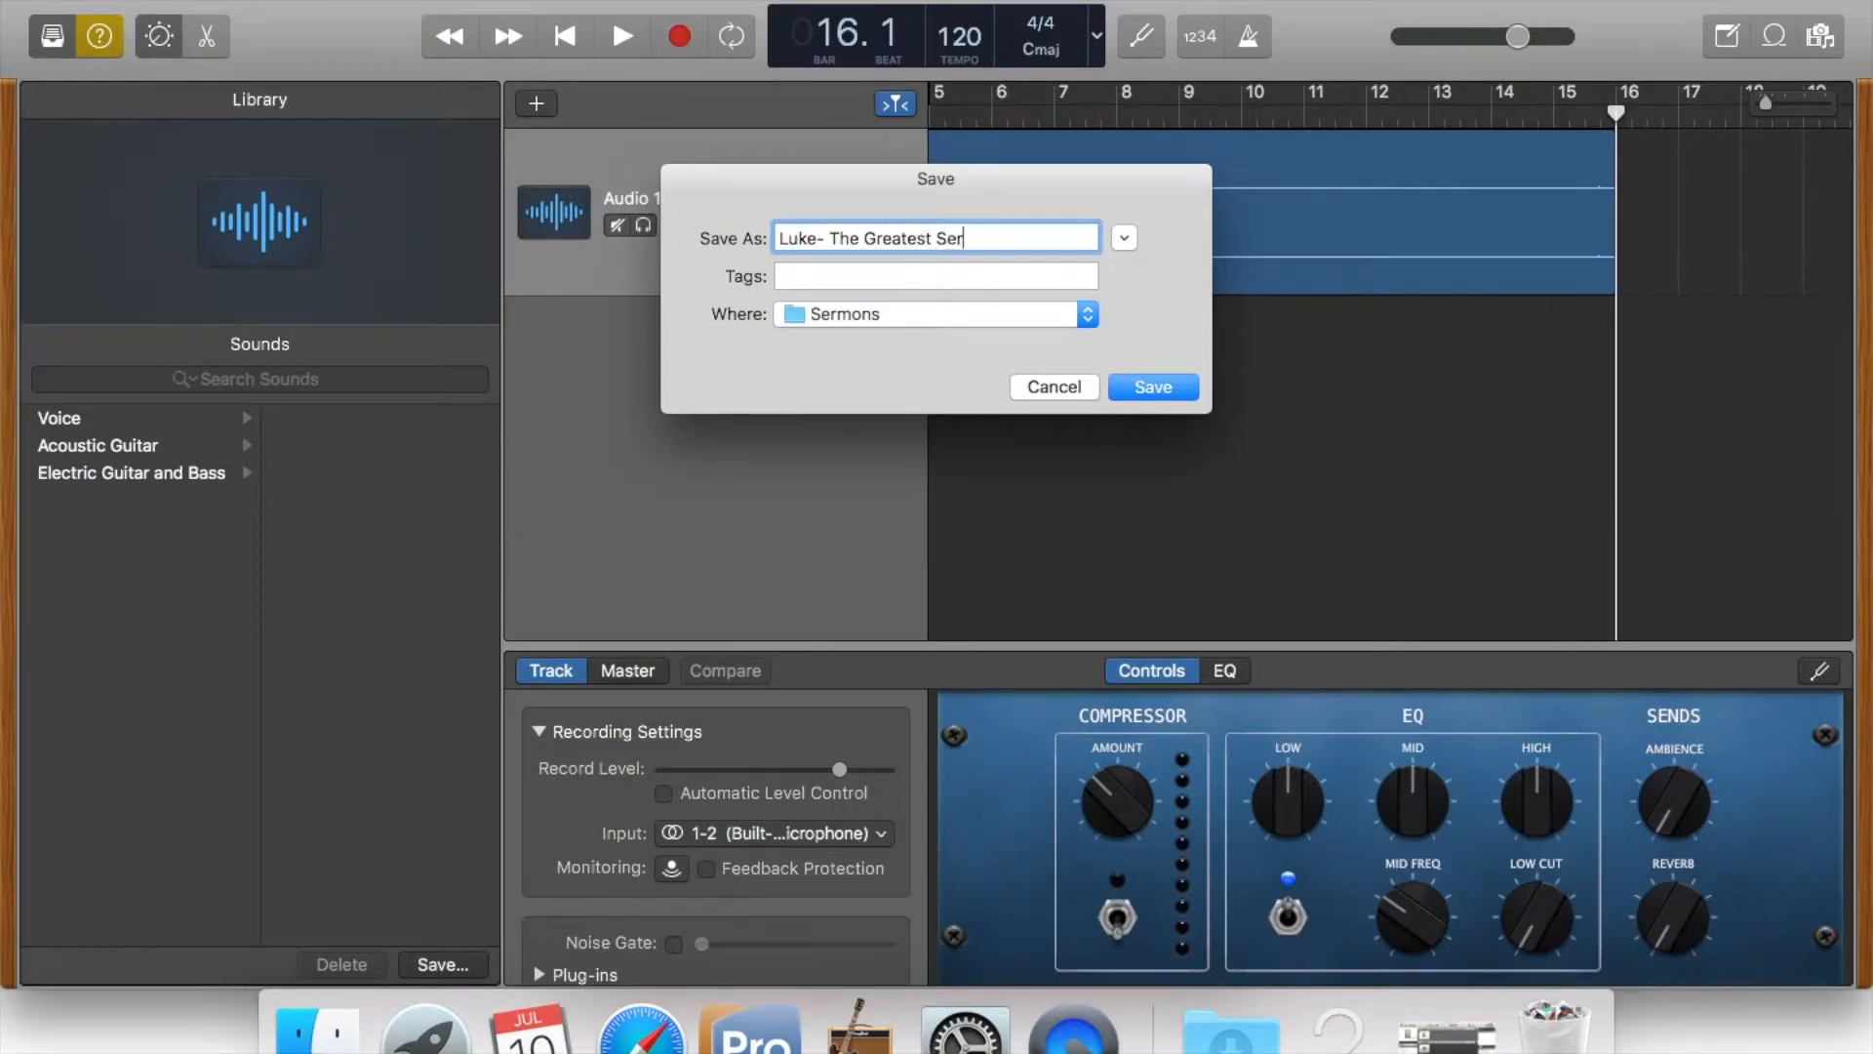
text(vant)
click(1152, 386)
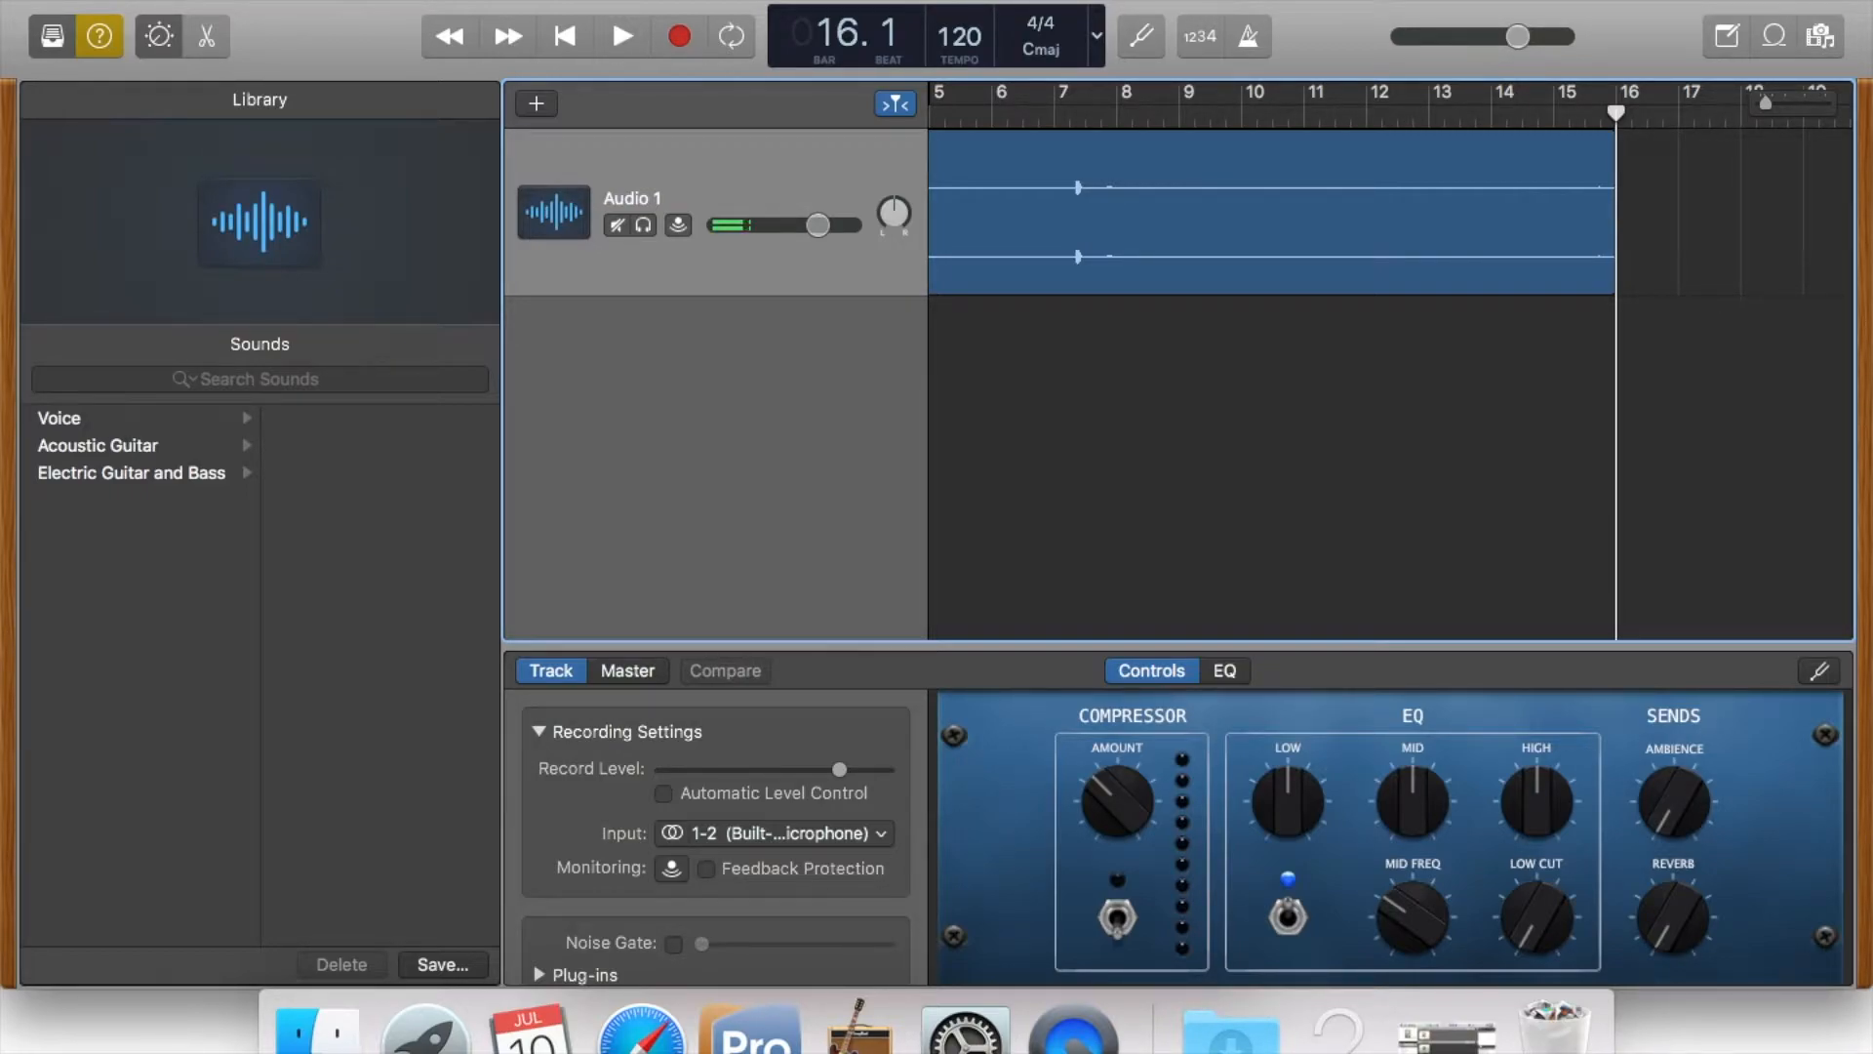
Set up sharing the song to SoundCloud as a bounce with Highest Quality (iTunes Plus, 256 kBit/s) and Public visibility.
click(538, 0)
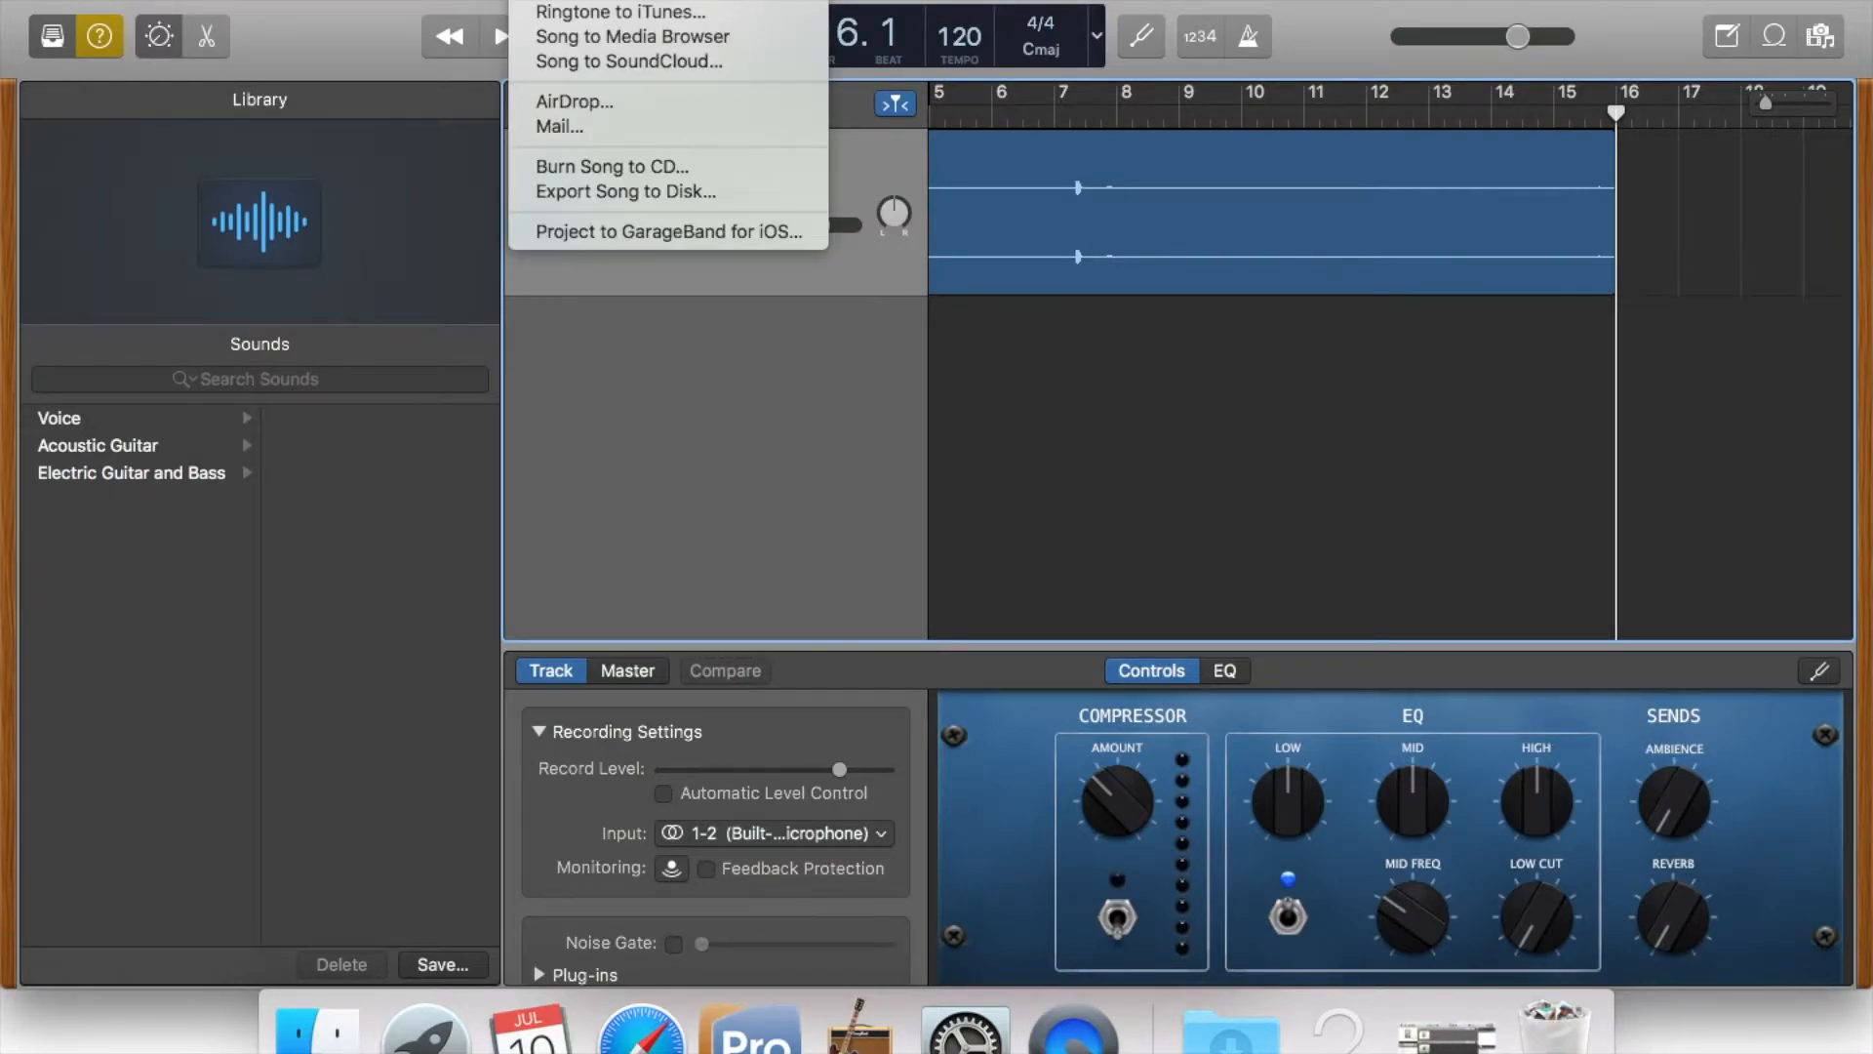
click(660, 61)
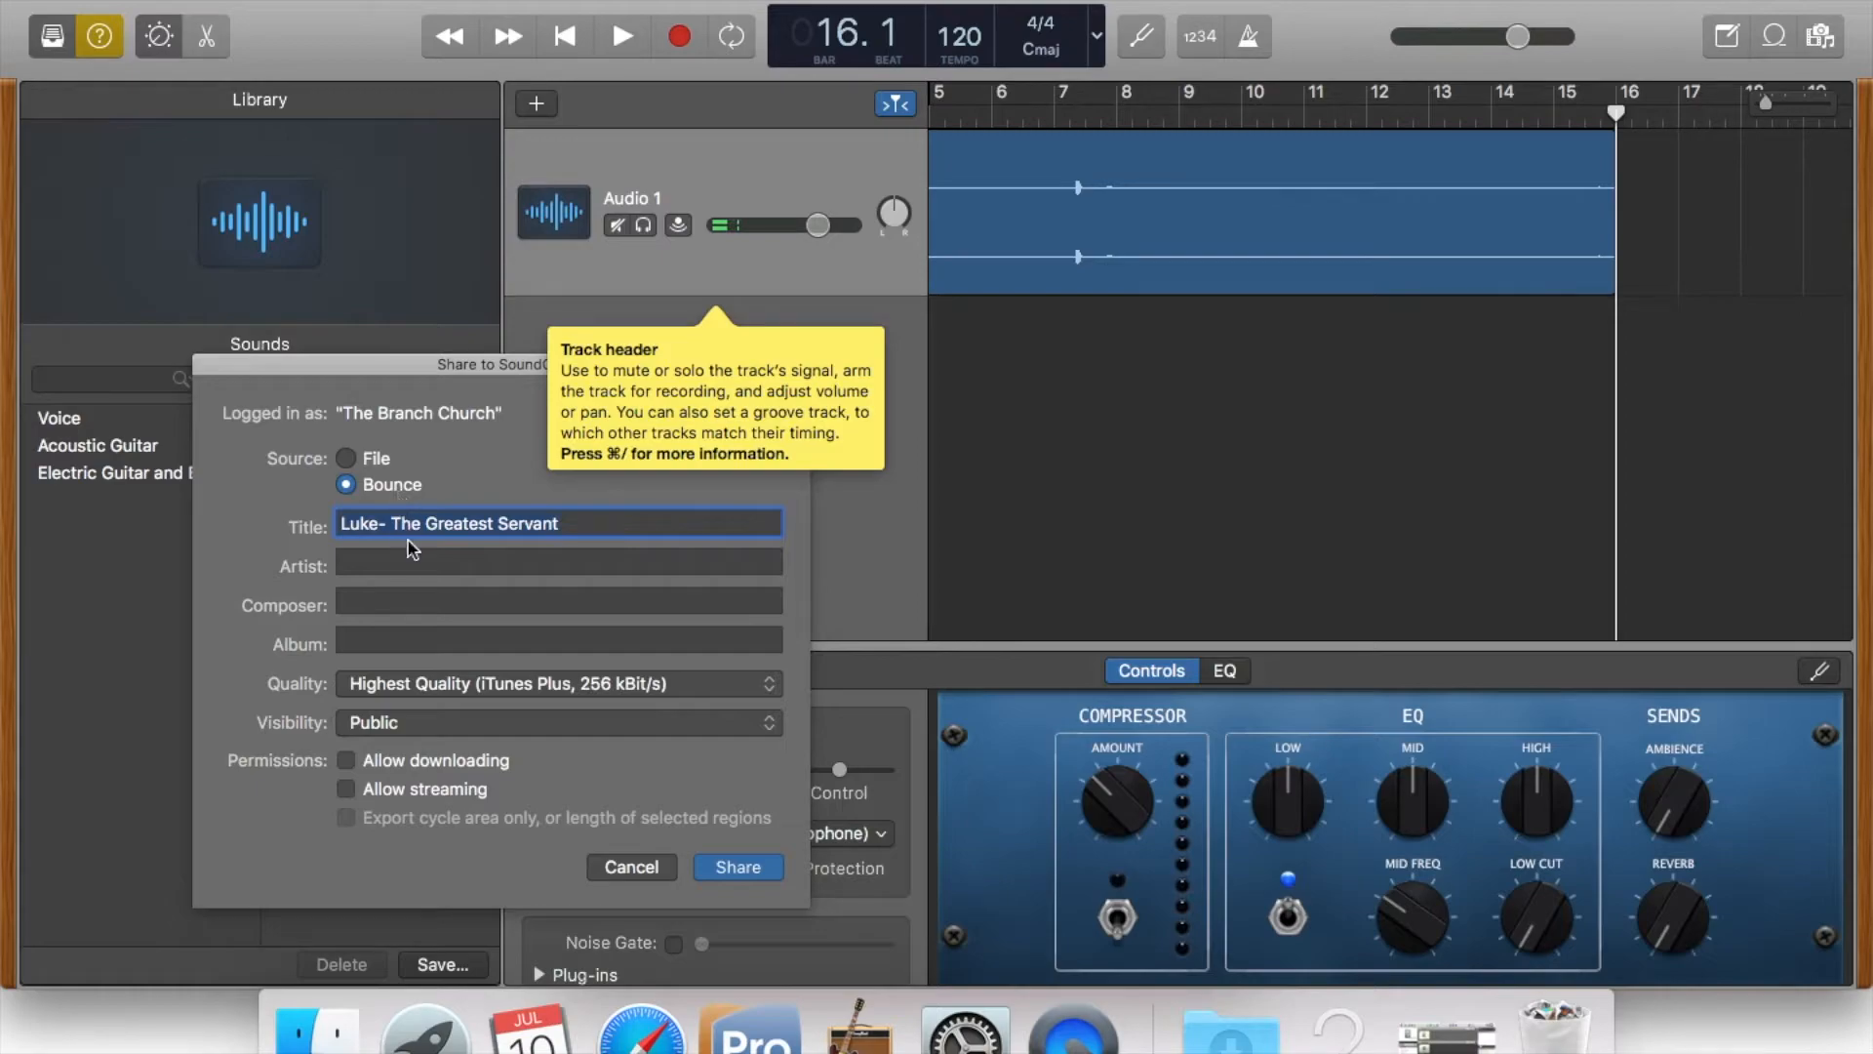
click(526, 683)
click(526, 686)
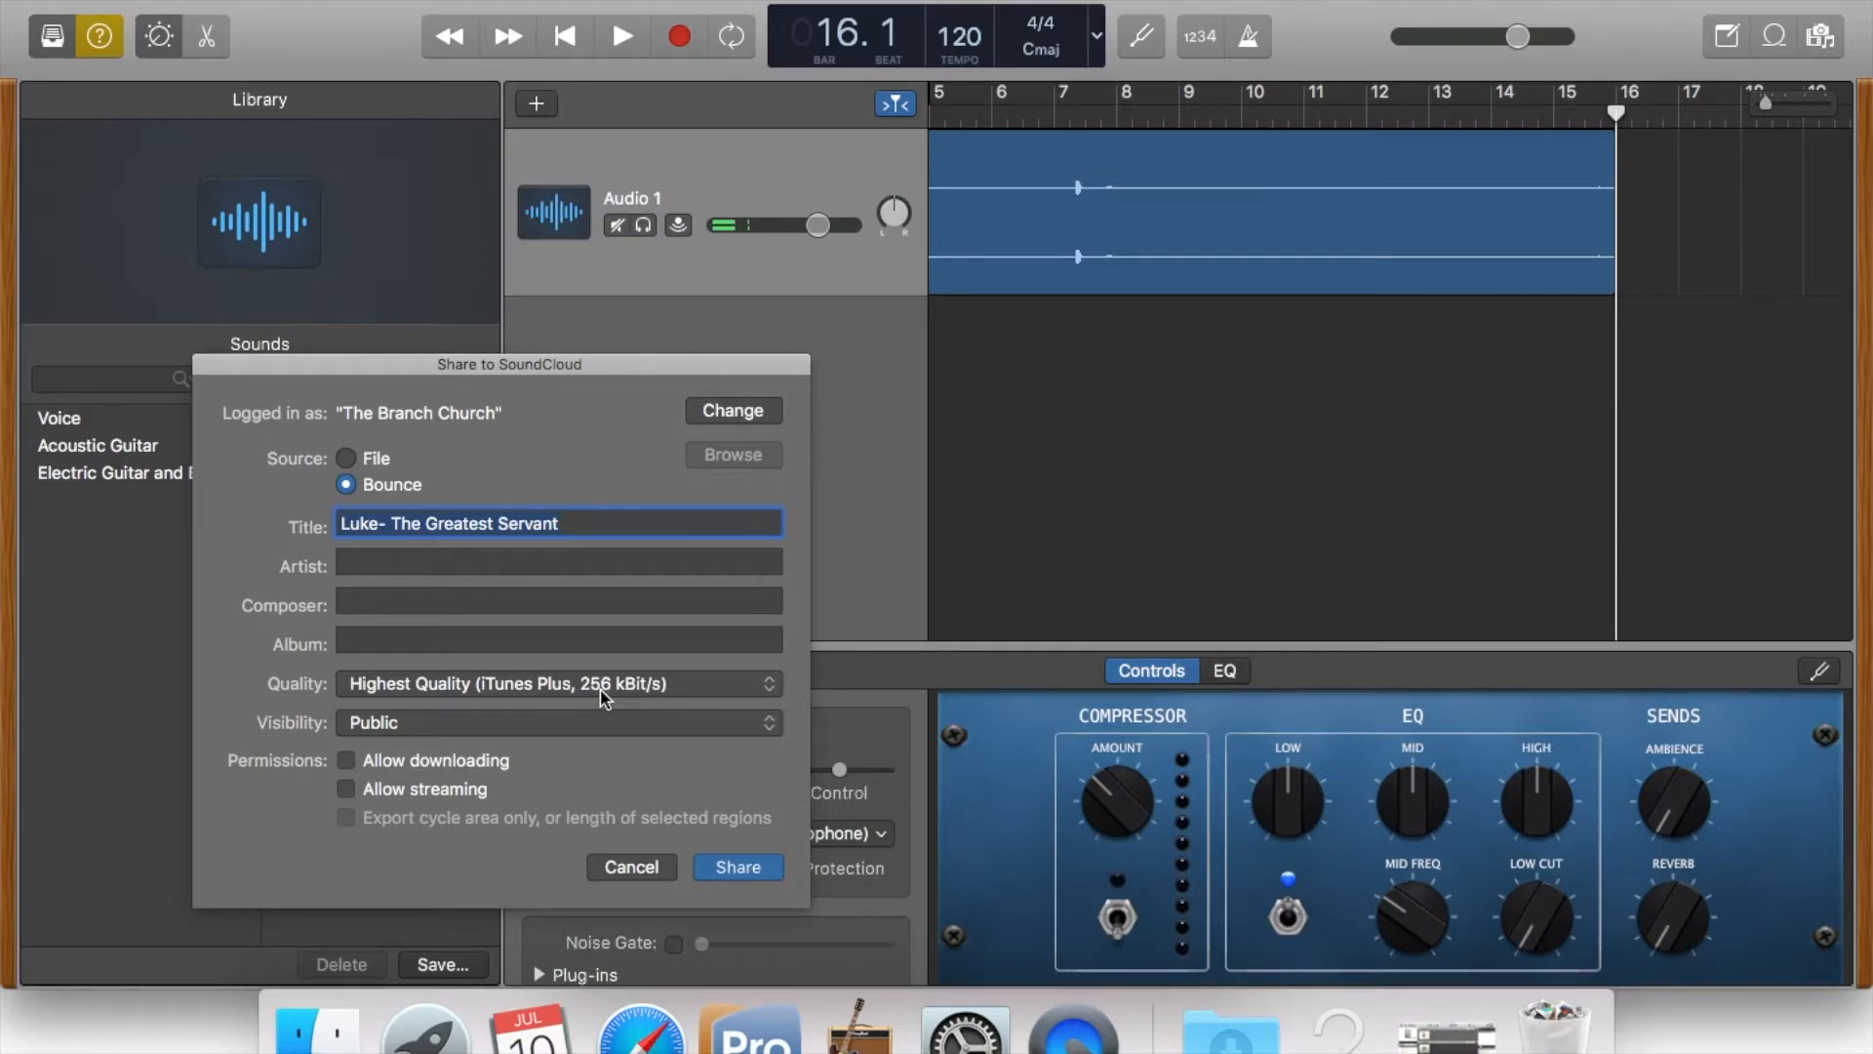
click(373, 734)
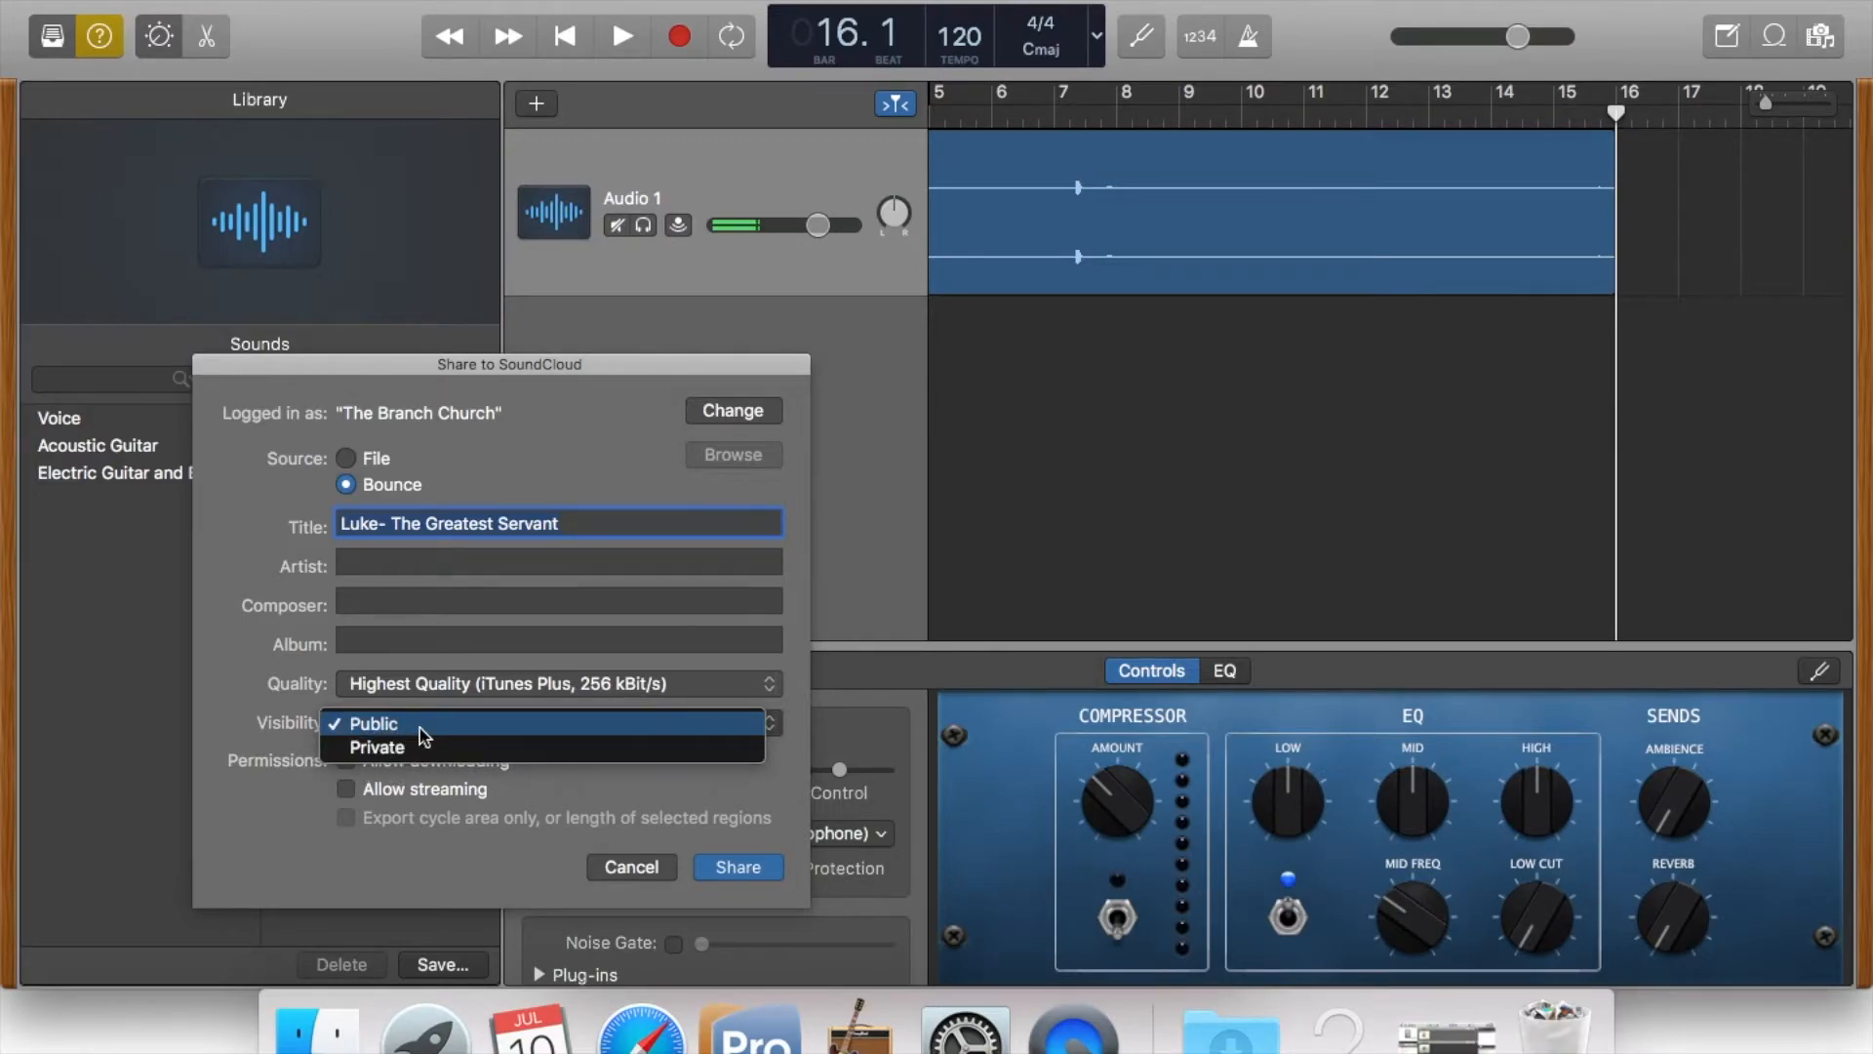
click(421, 726)
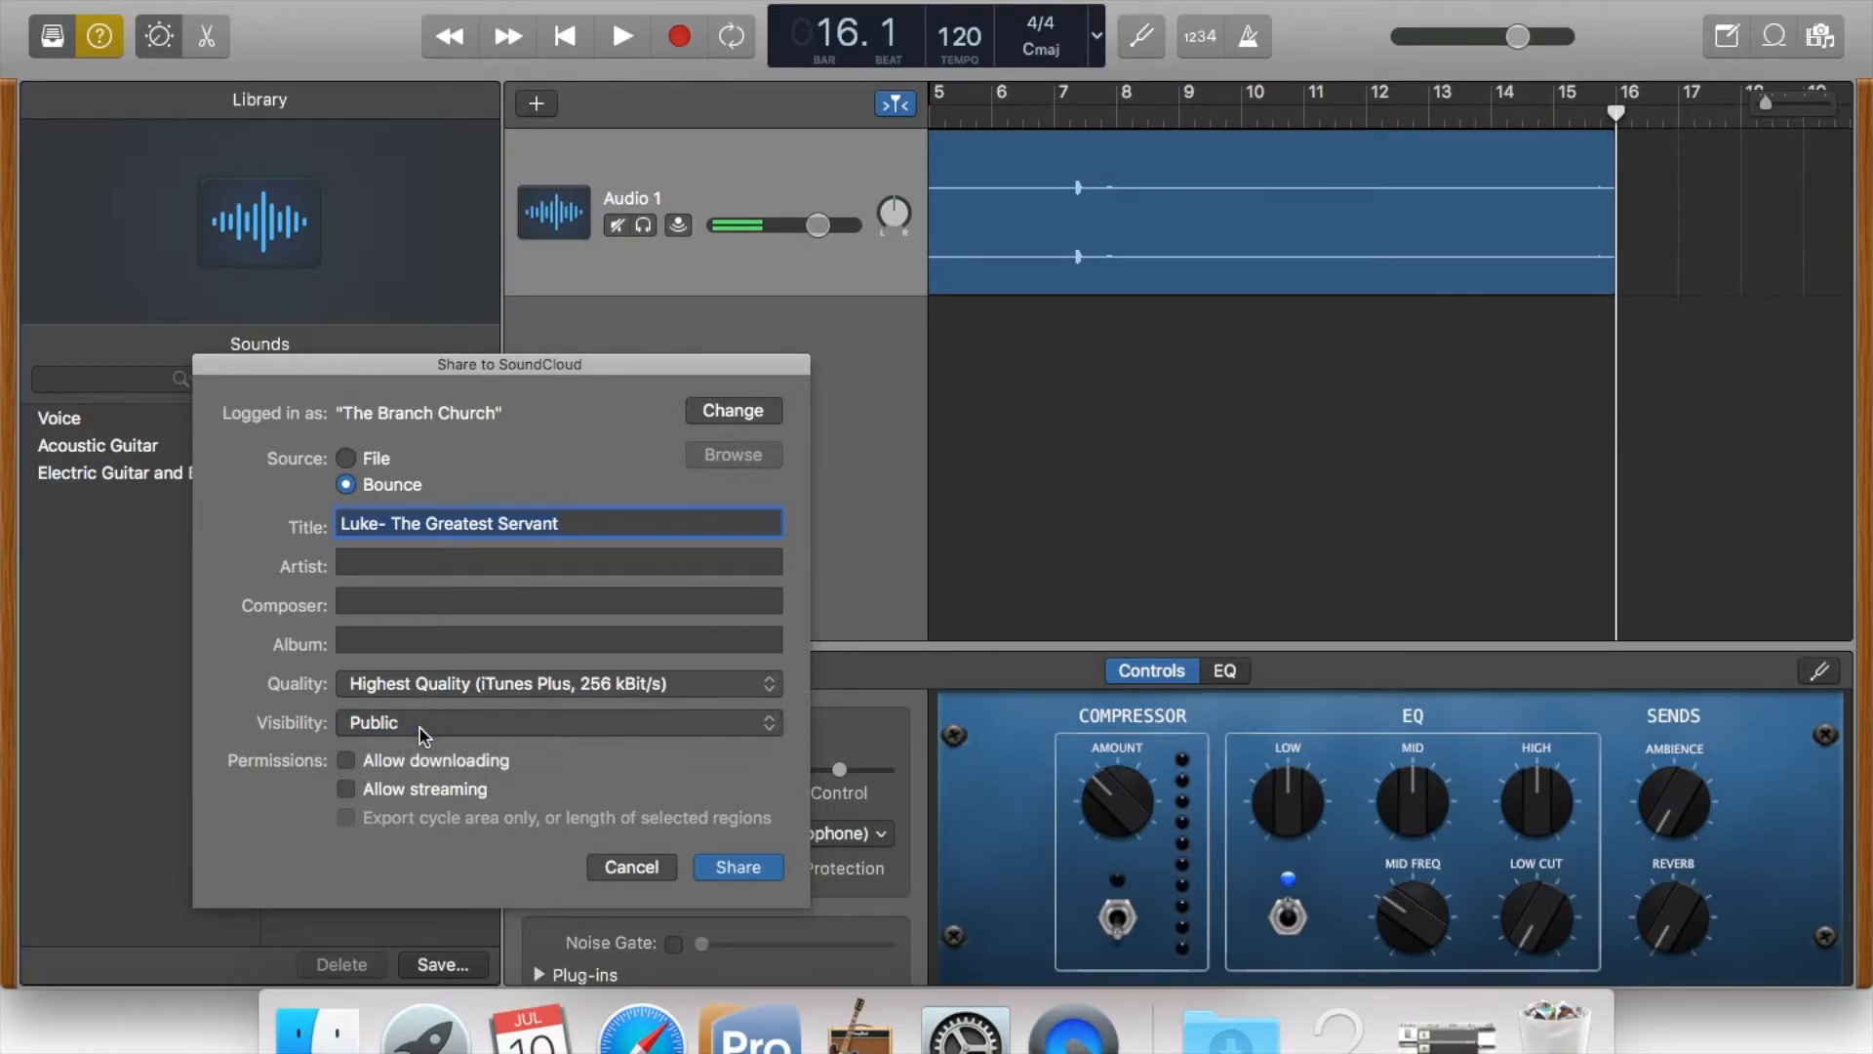
Allow downloading and streaming for the SoundCloud upload and share the song.
click(345, 761)
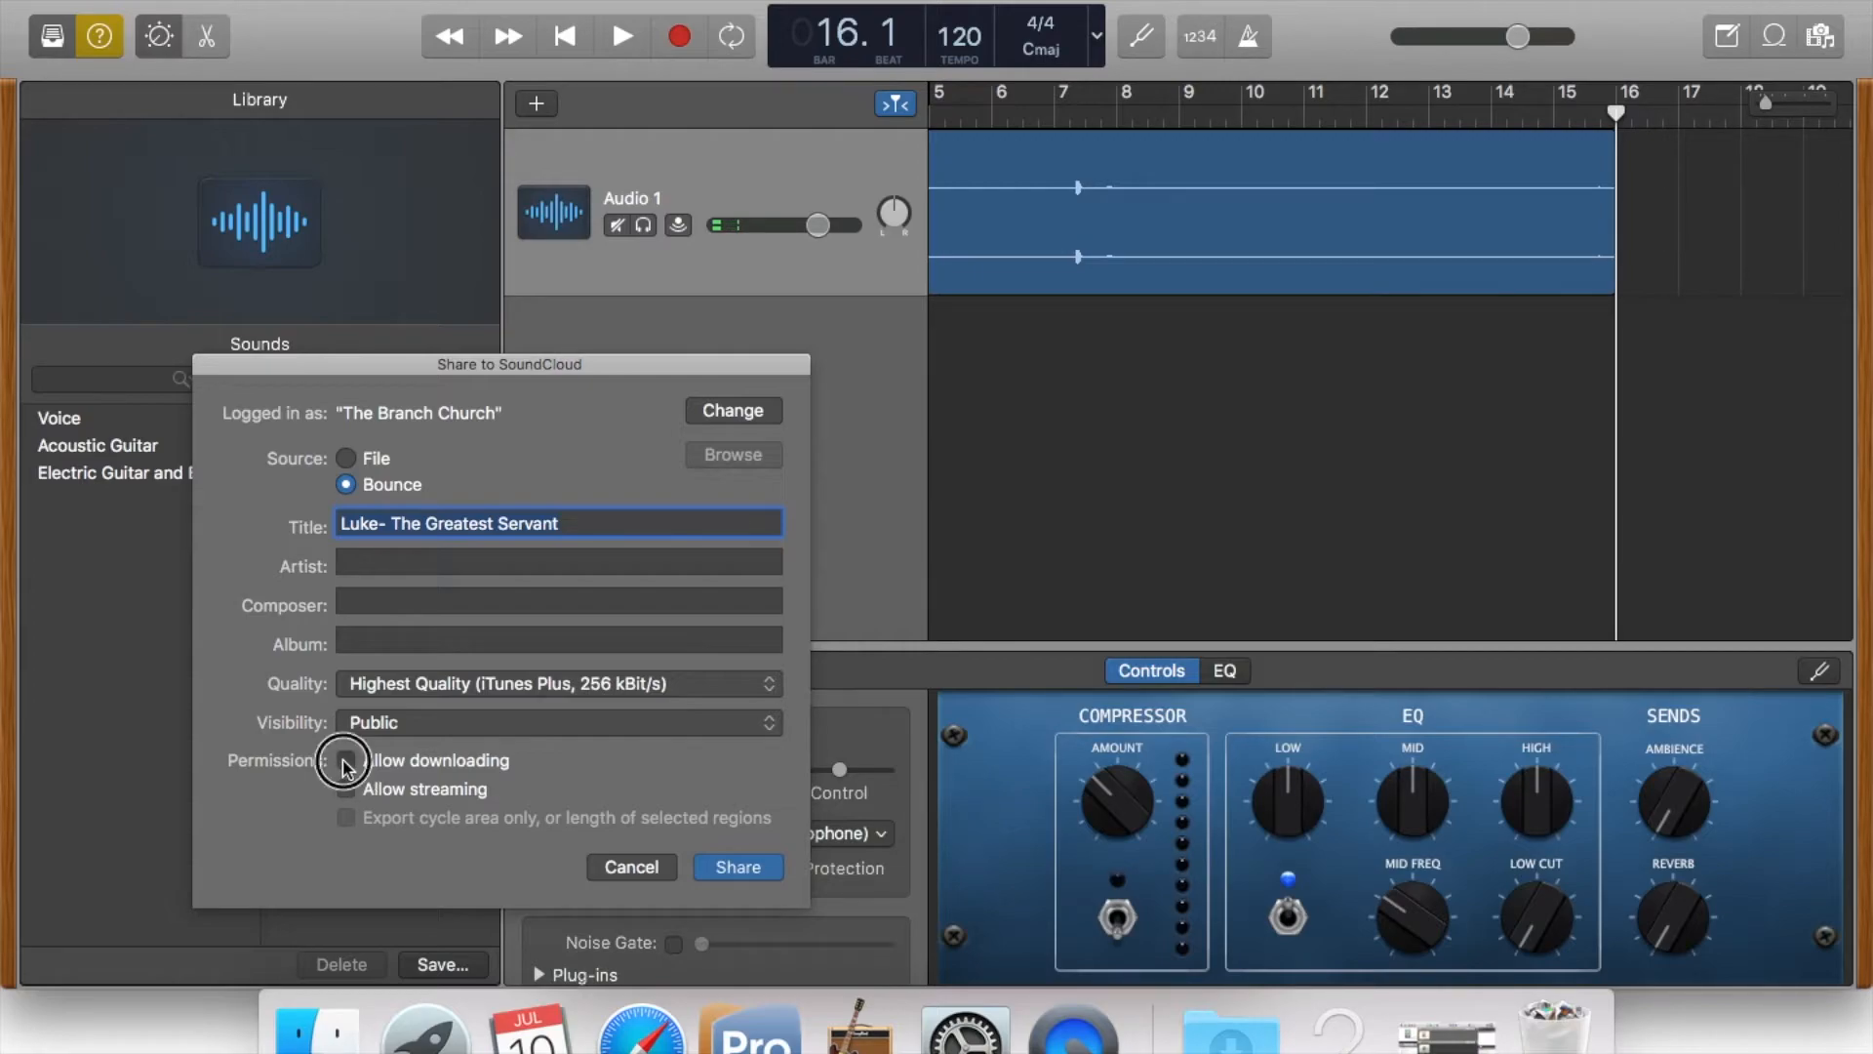
click(346, 790)
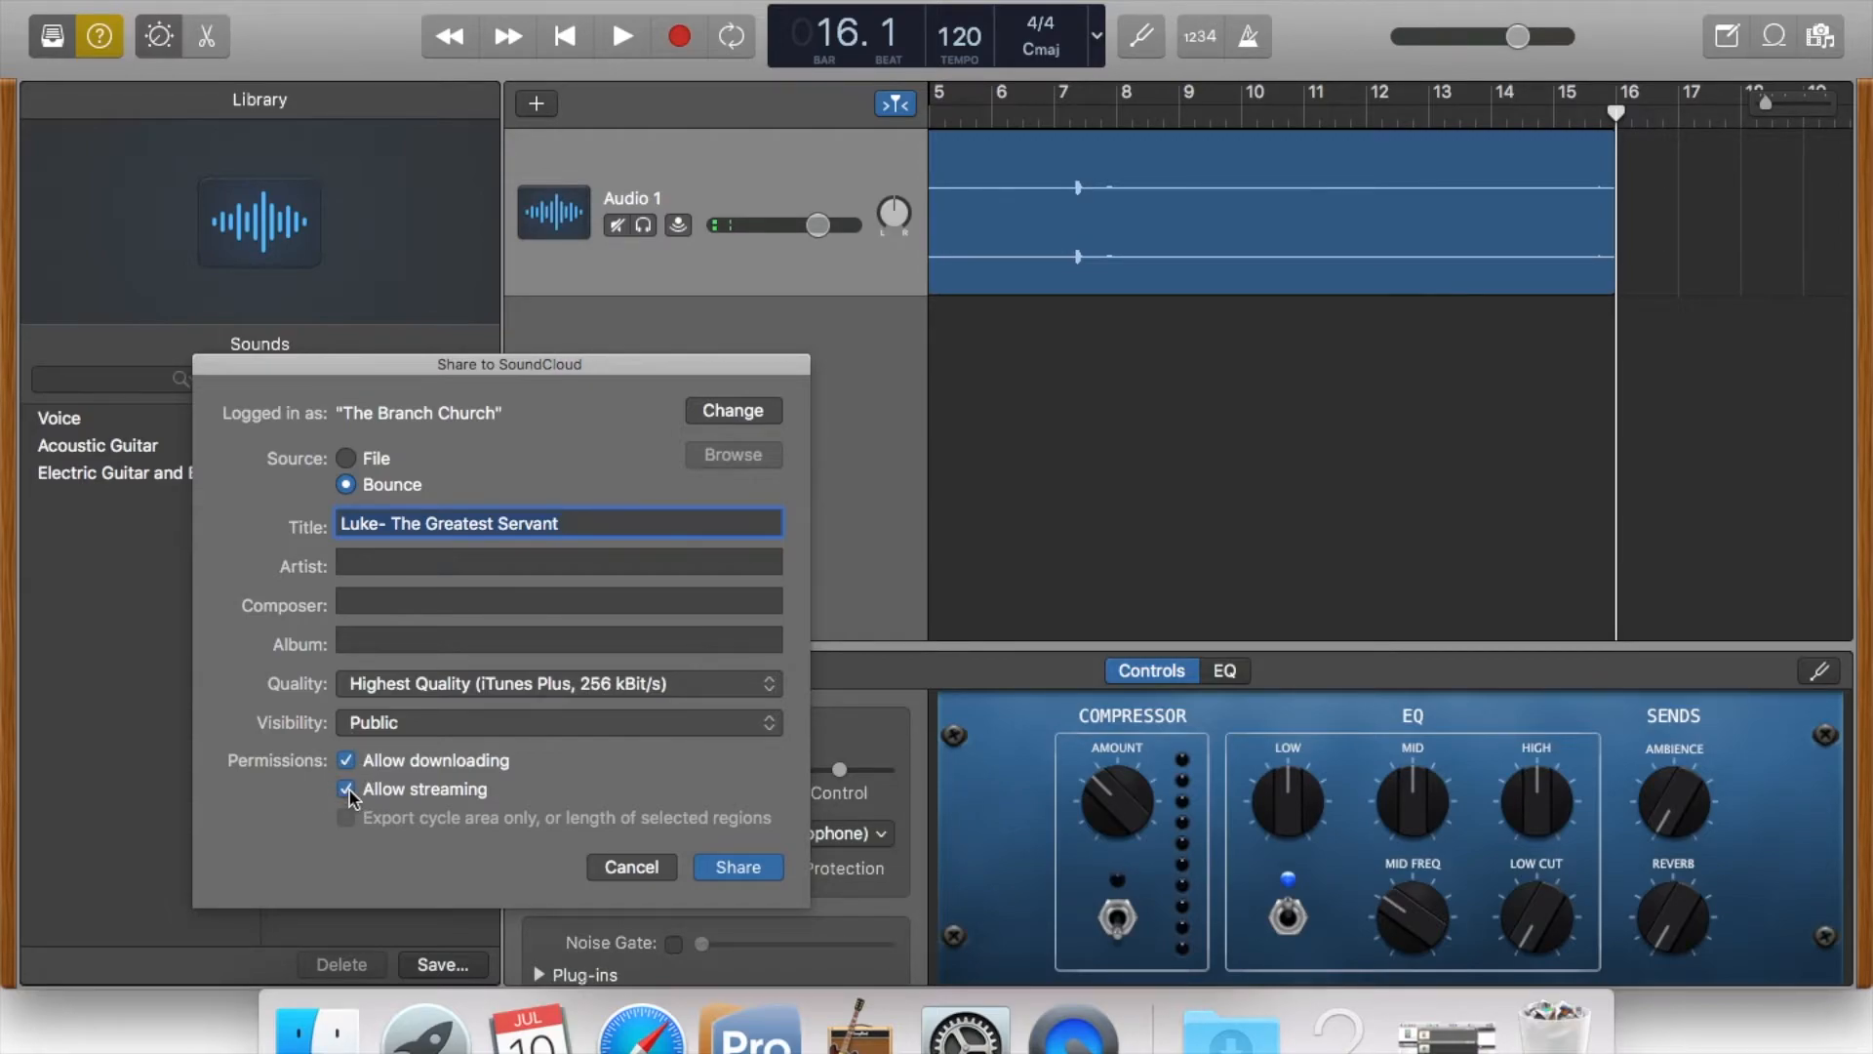
click(739, 868)
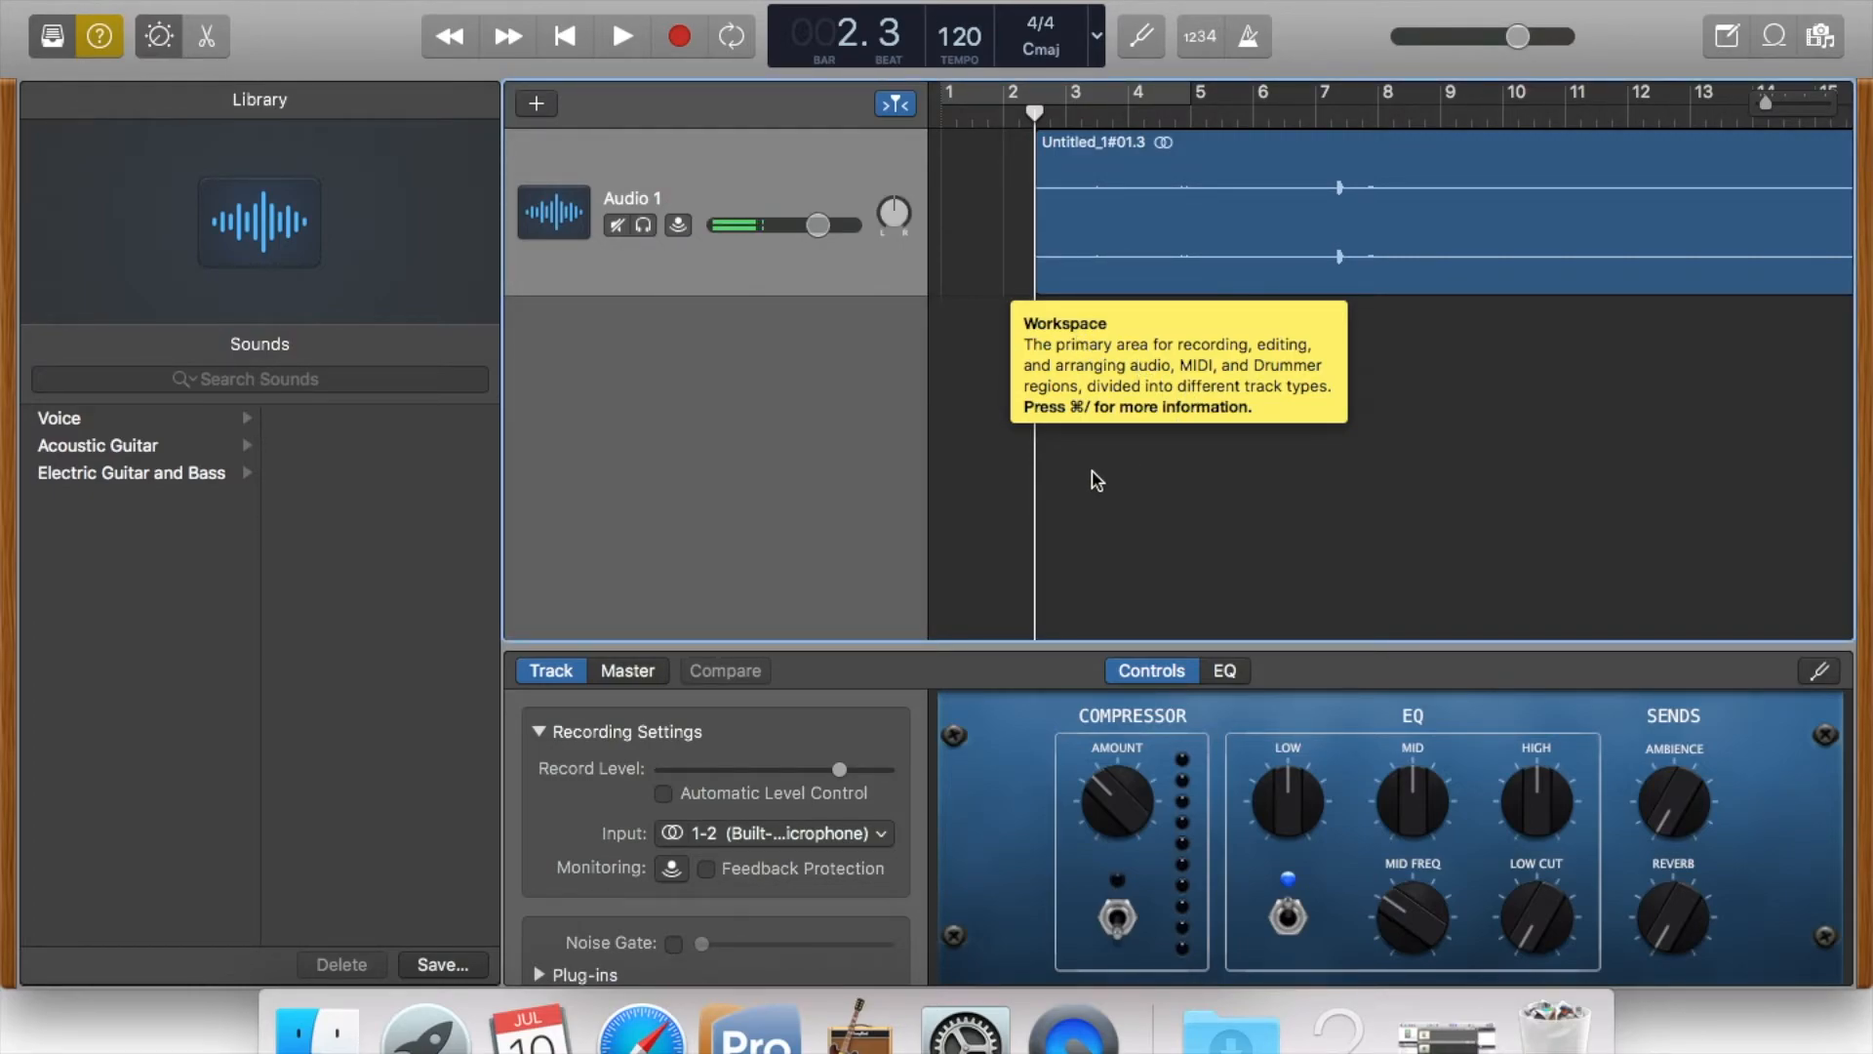
Switch to Safari, open SoundCloud from the favorites and reload its stream page to check for the uploaded track.
click(640, 1025)
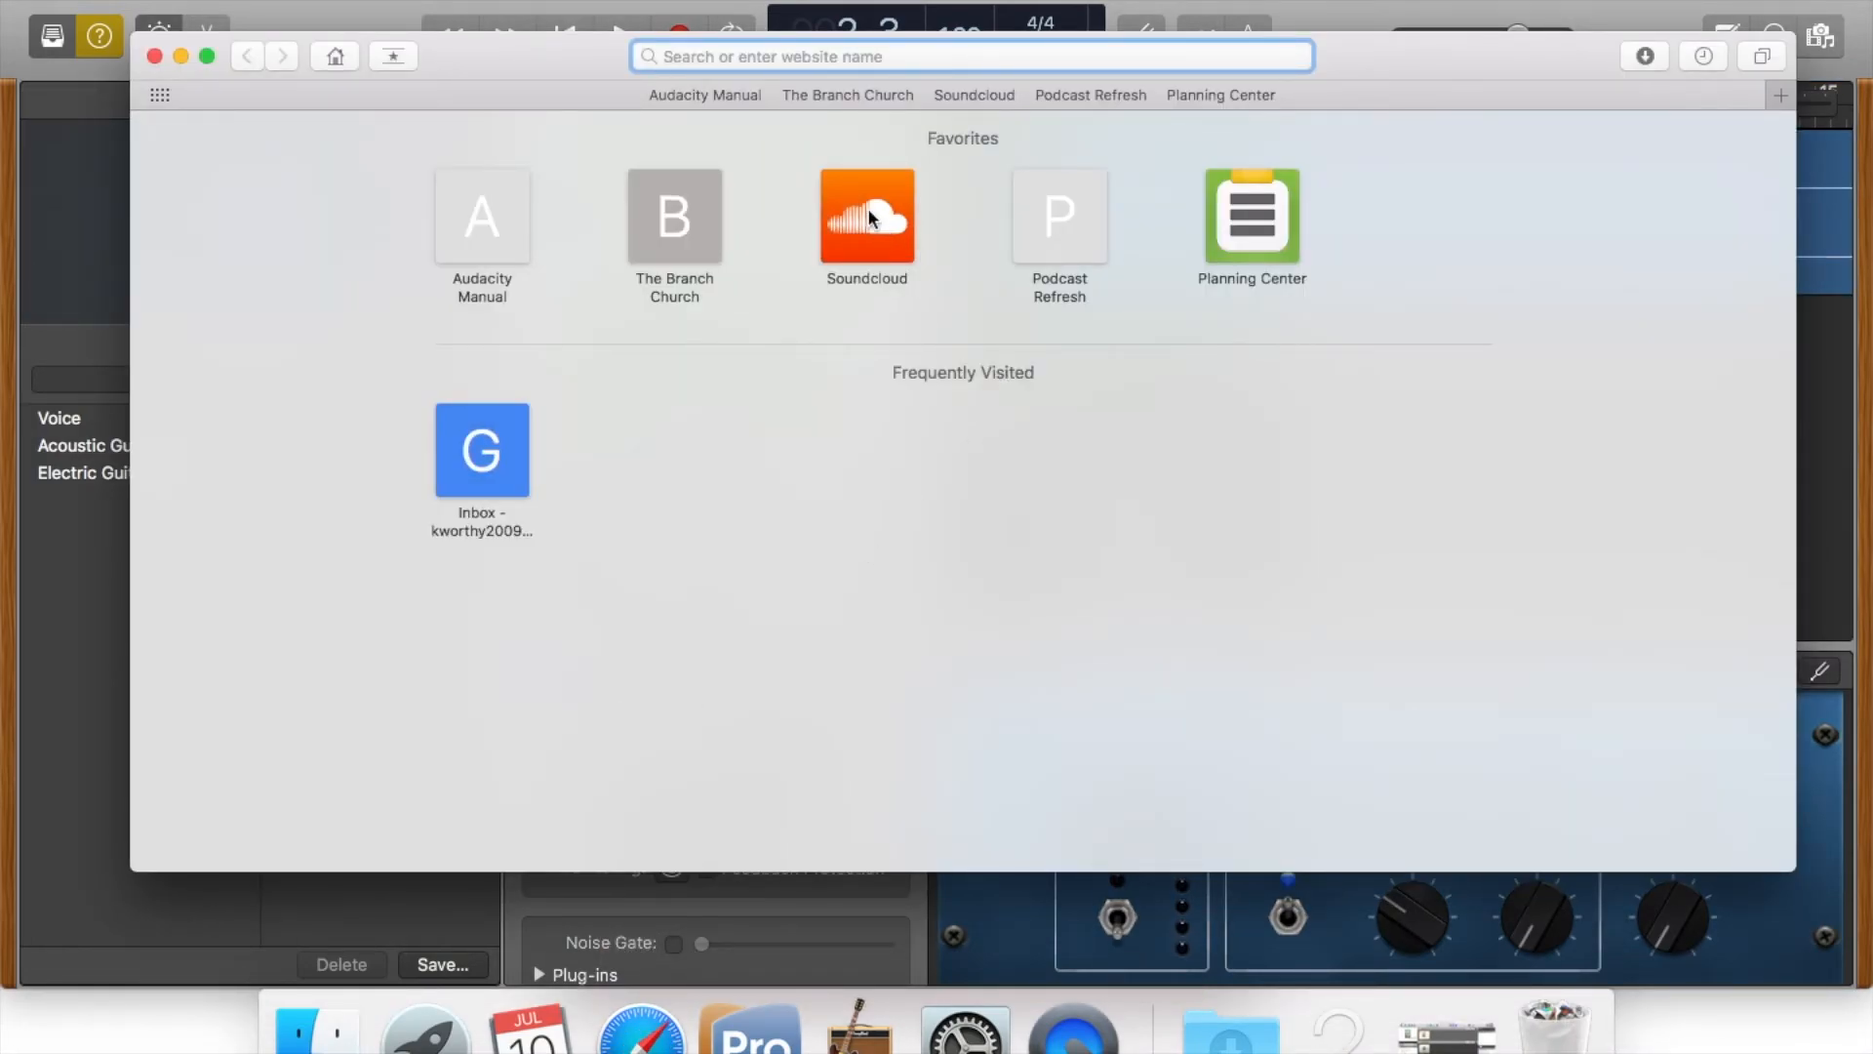
click(868, 215)
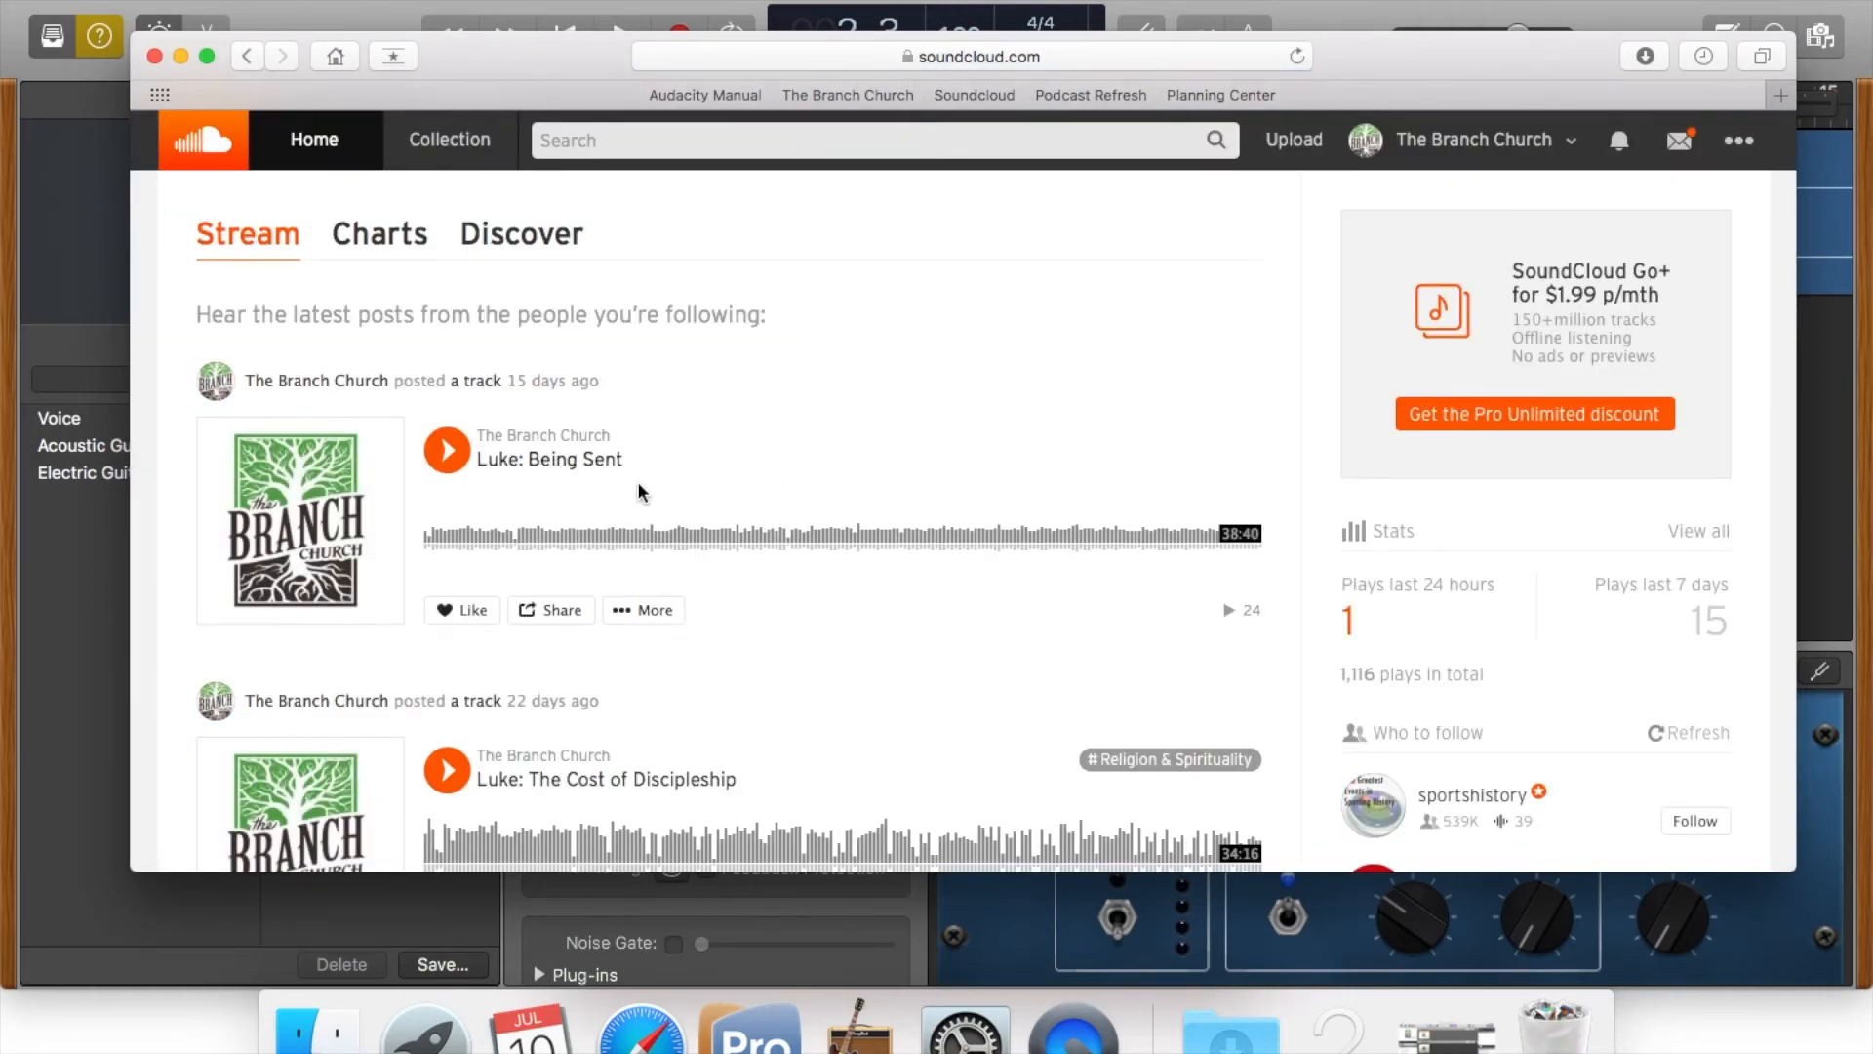
click(1296, 57)
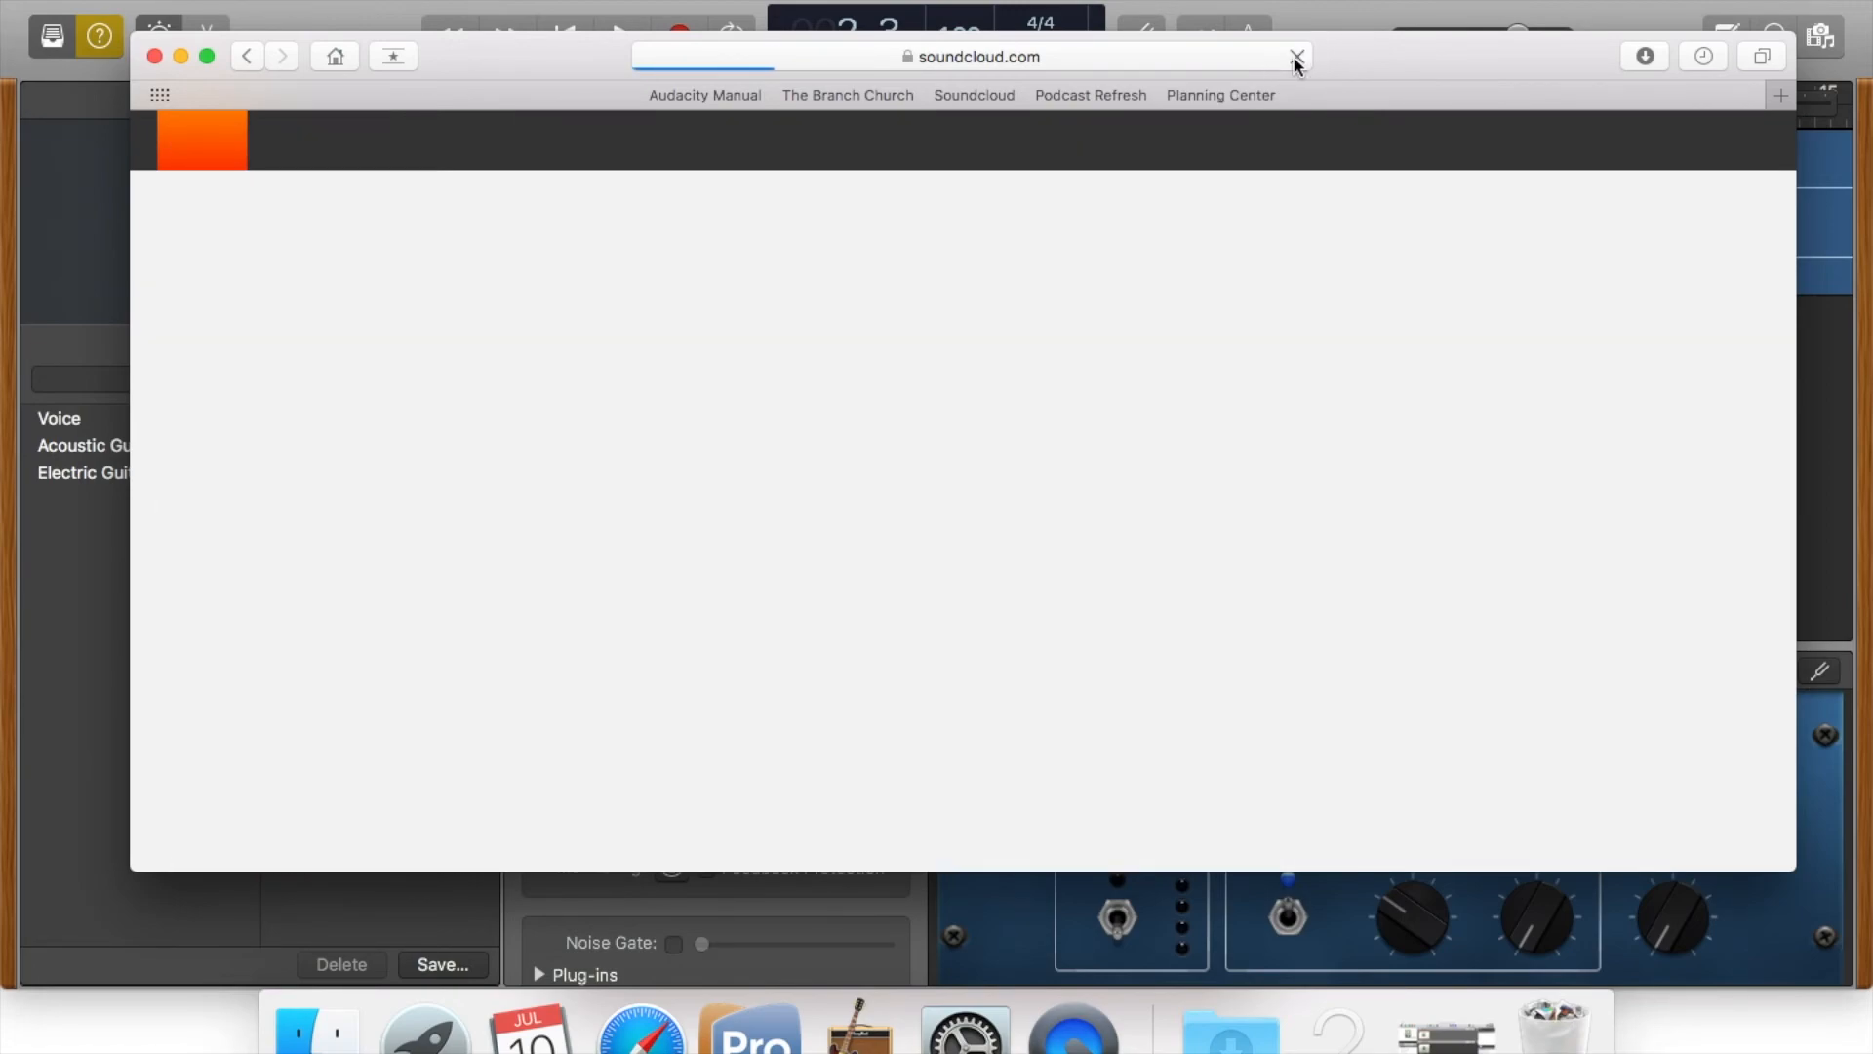